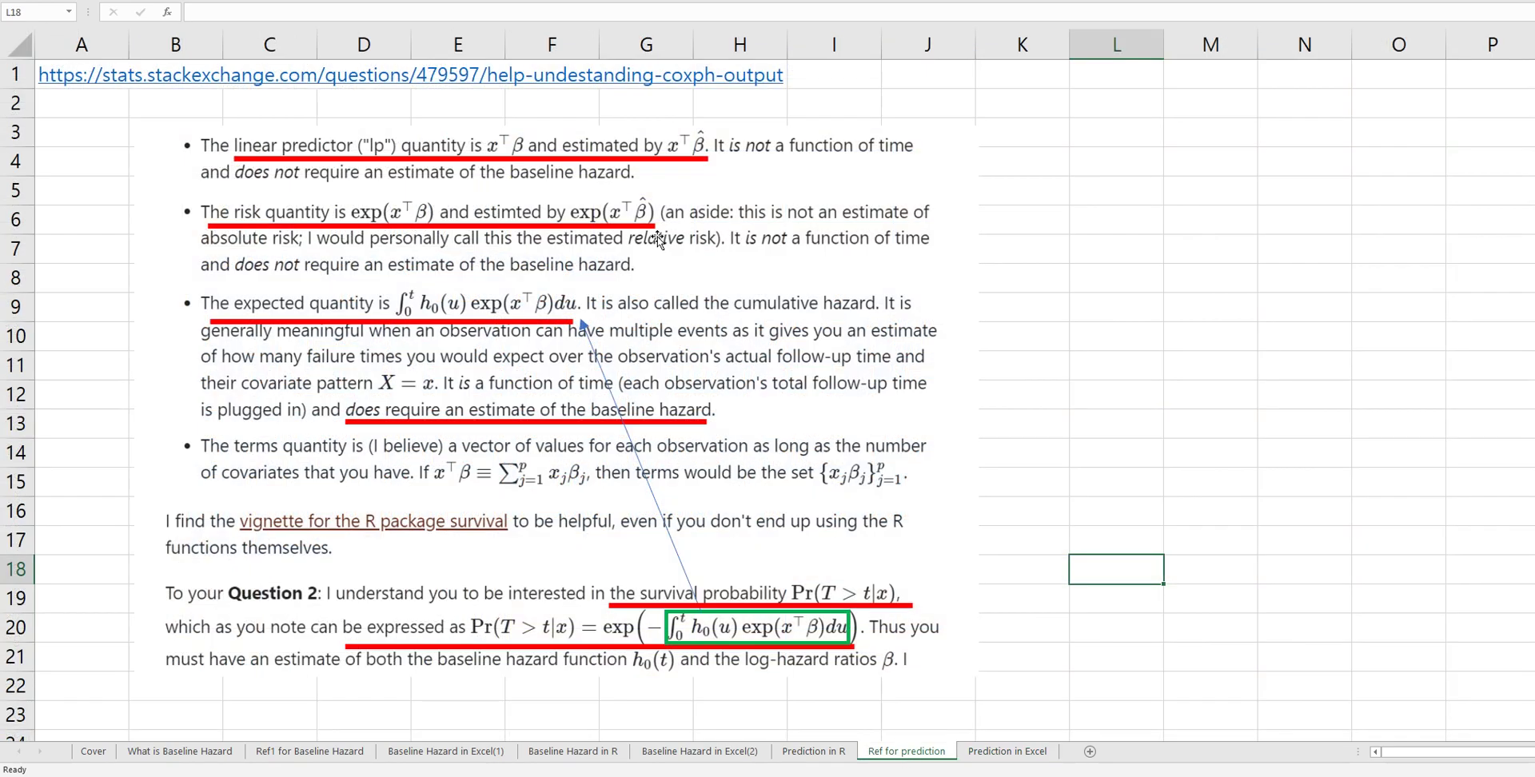
On the Prediction in Excel sheet, begin the lp formula in J2 with =(D2-AVERAGE($D$2:$D$27))*$U$3 for the centred rx term.
click(907, 752)
click(992, 753)
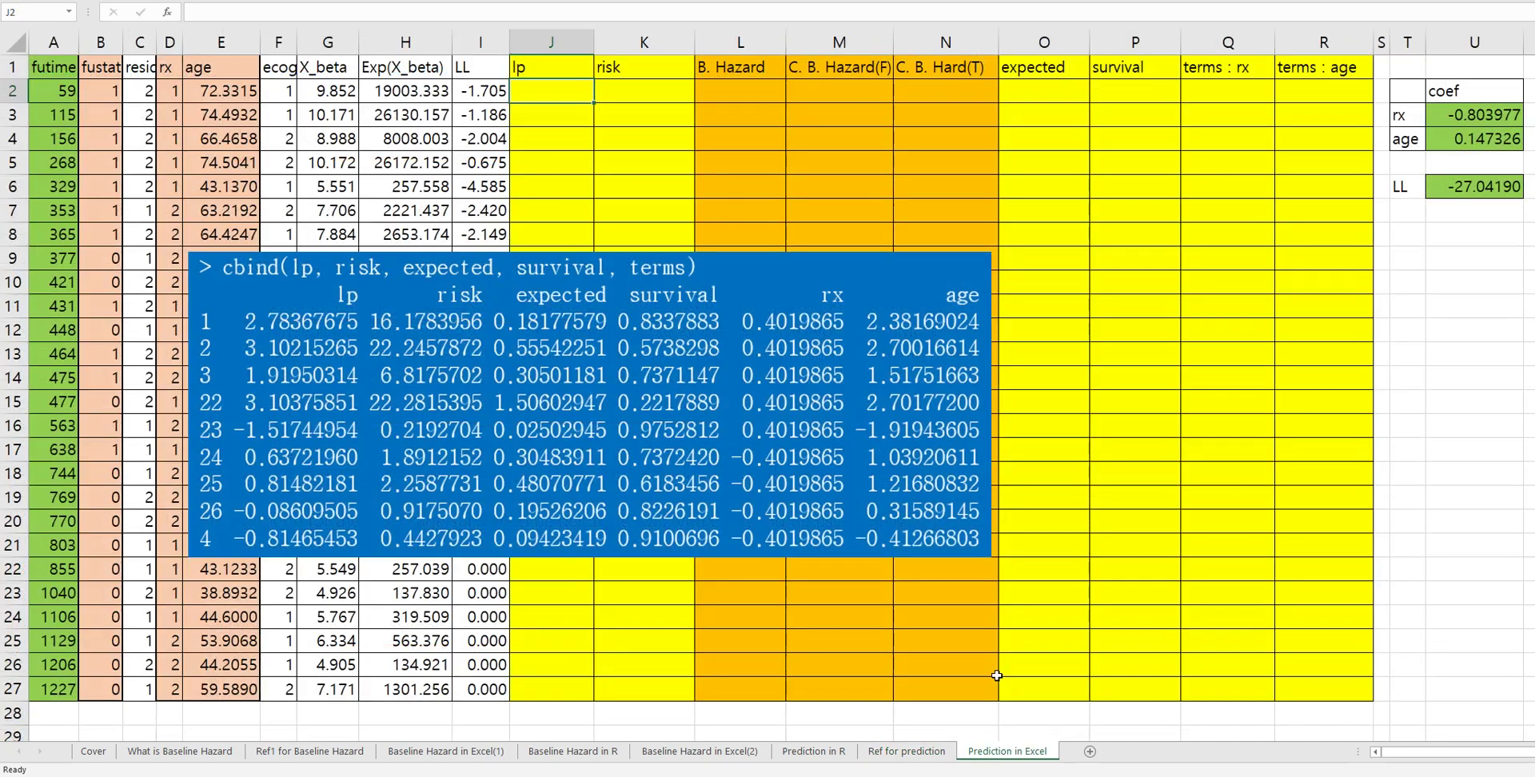
text(=()
click(171, 93)
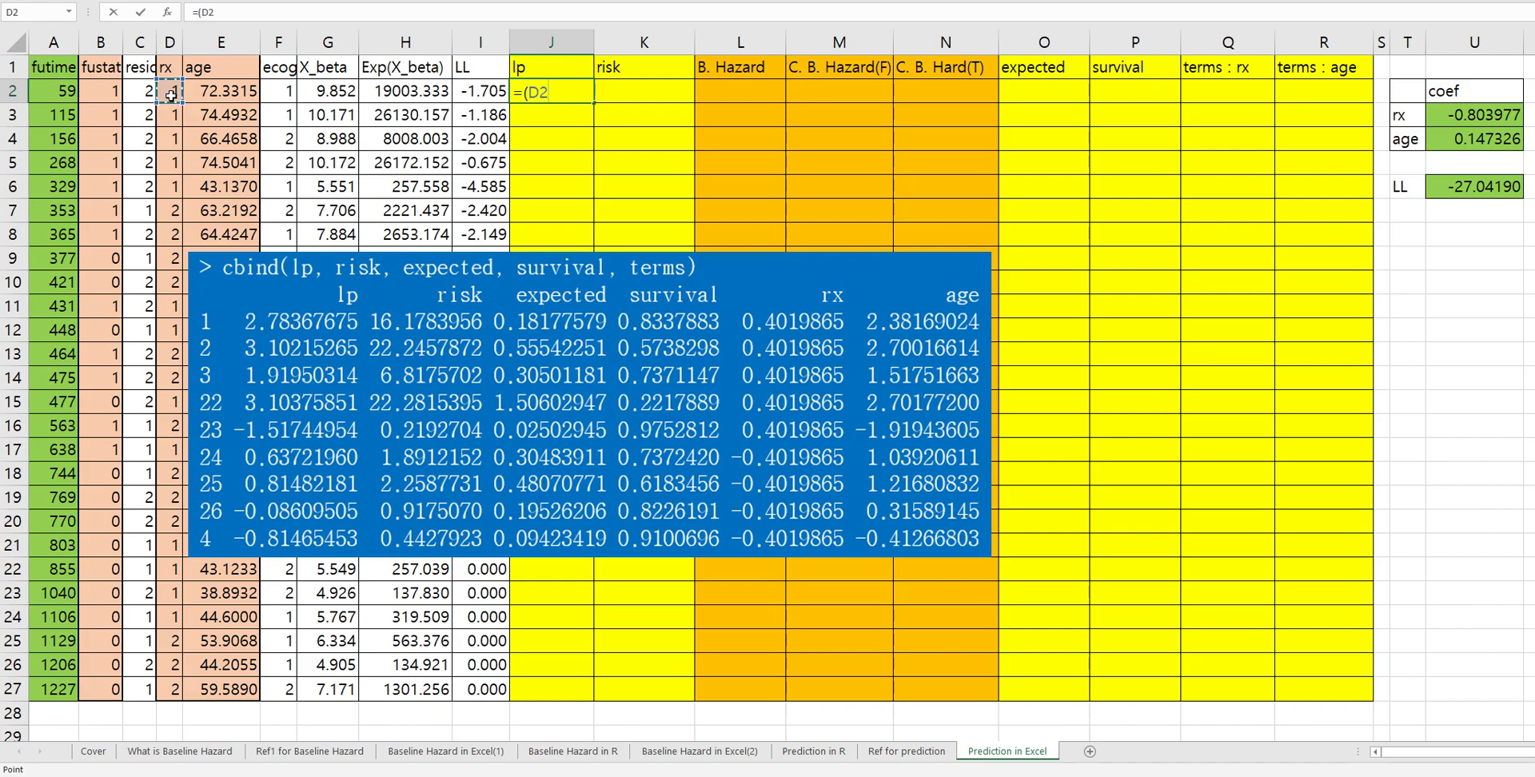
text(-average()
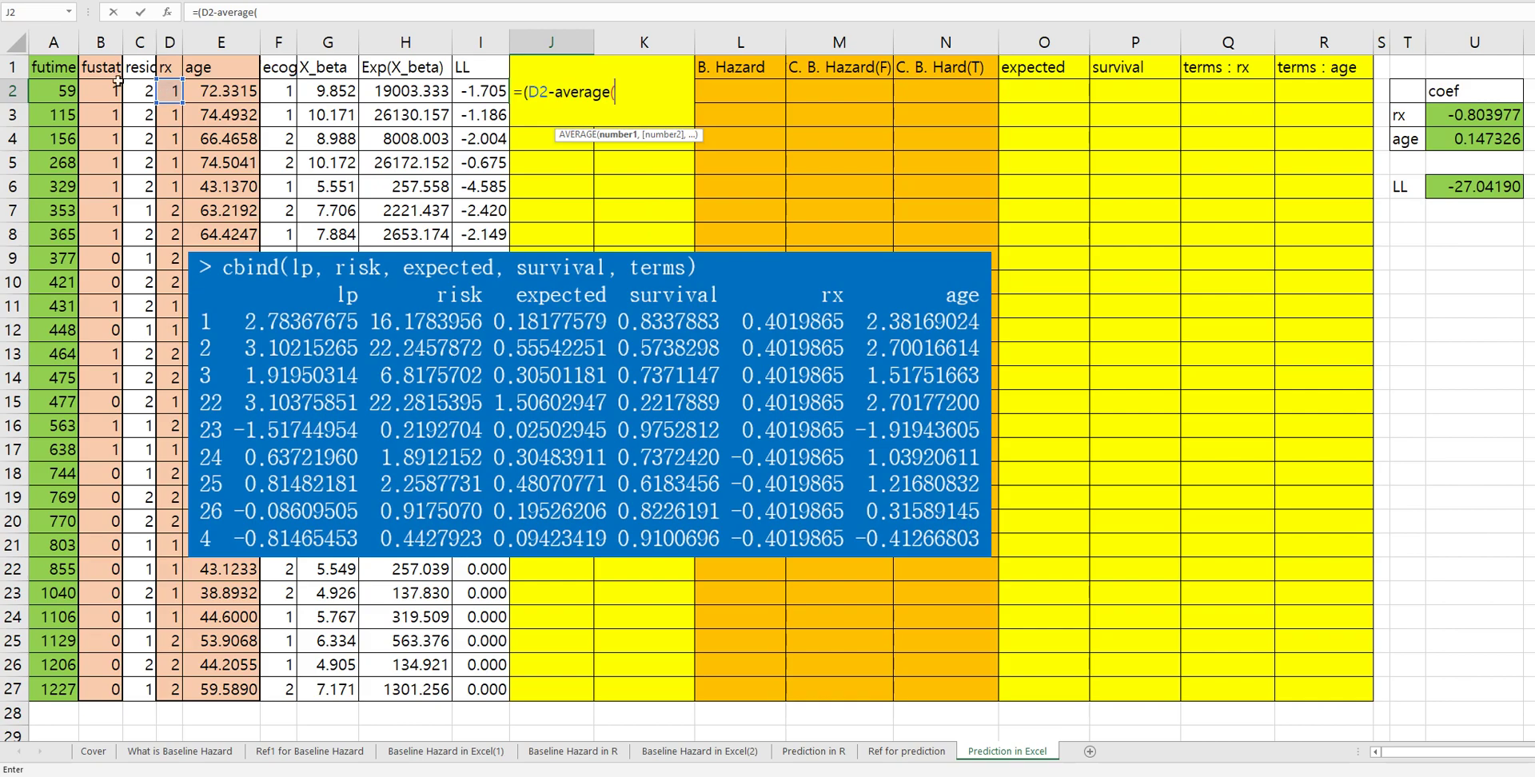
click(175, 88)
shift+click(174, 690)
key(F4)
text())*)
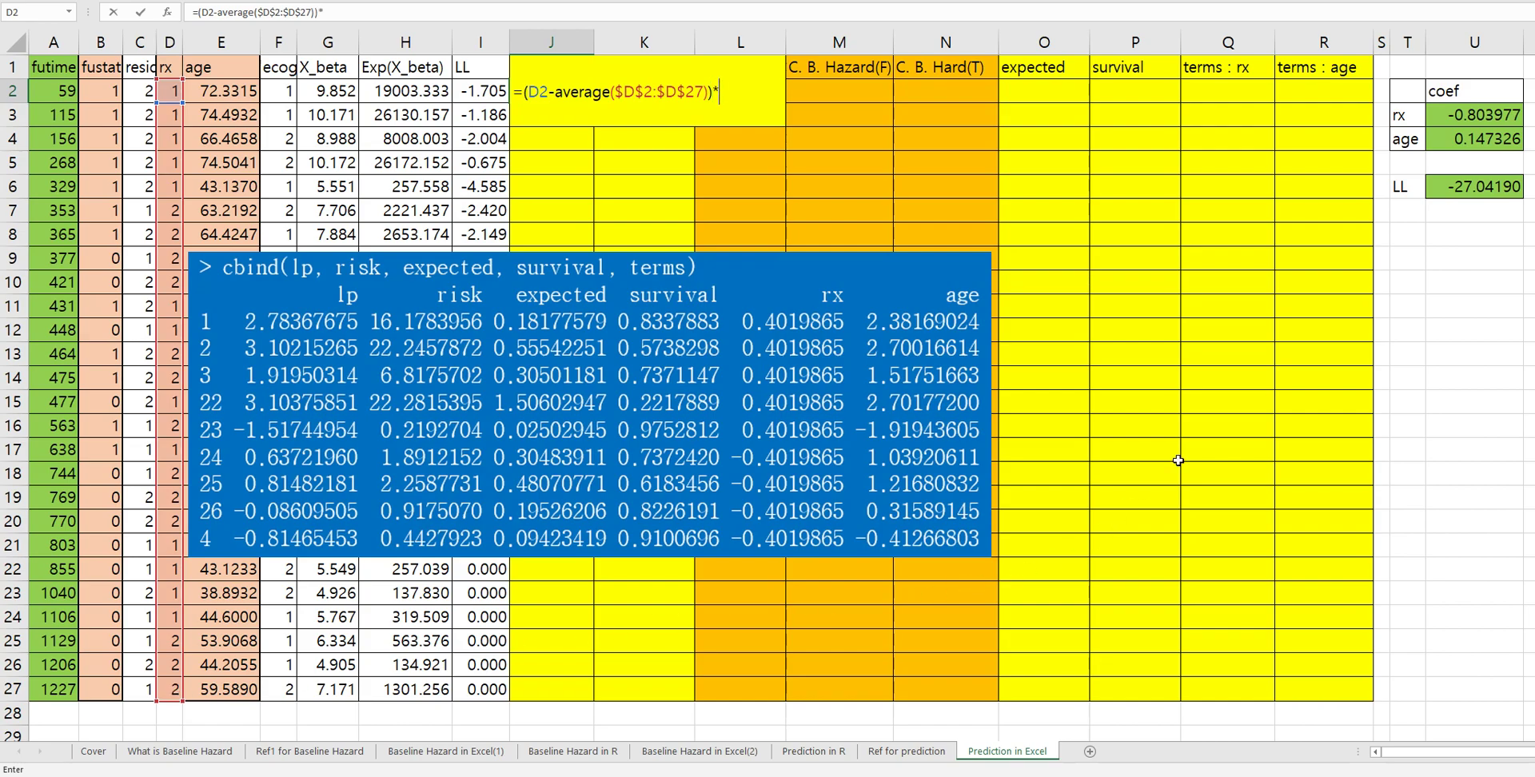
click(1442, 115)
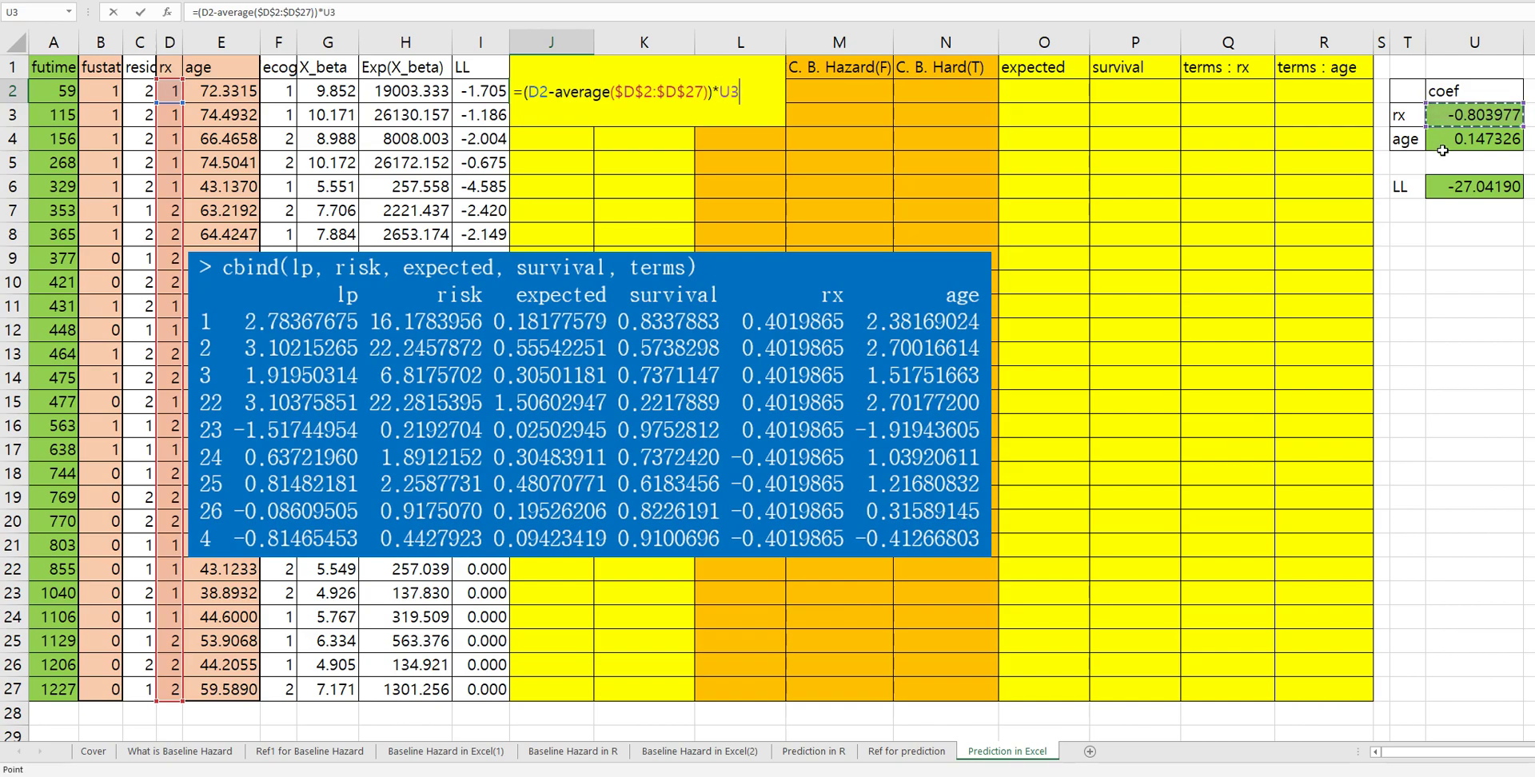
key(F4)
Complete the lp formula in J2 by adding the centred age term +(E2-AVERAGE($E$2:$E$27))*$U$4.
text(+()
click(242, 93)
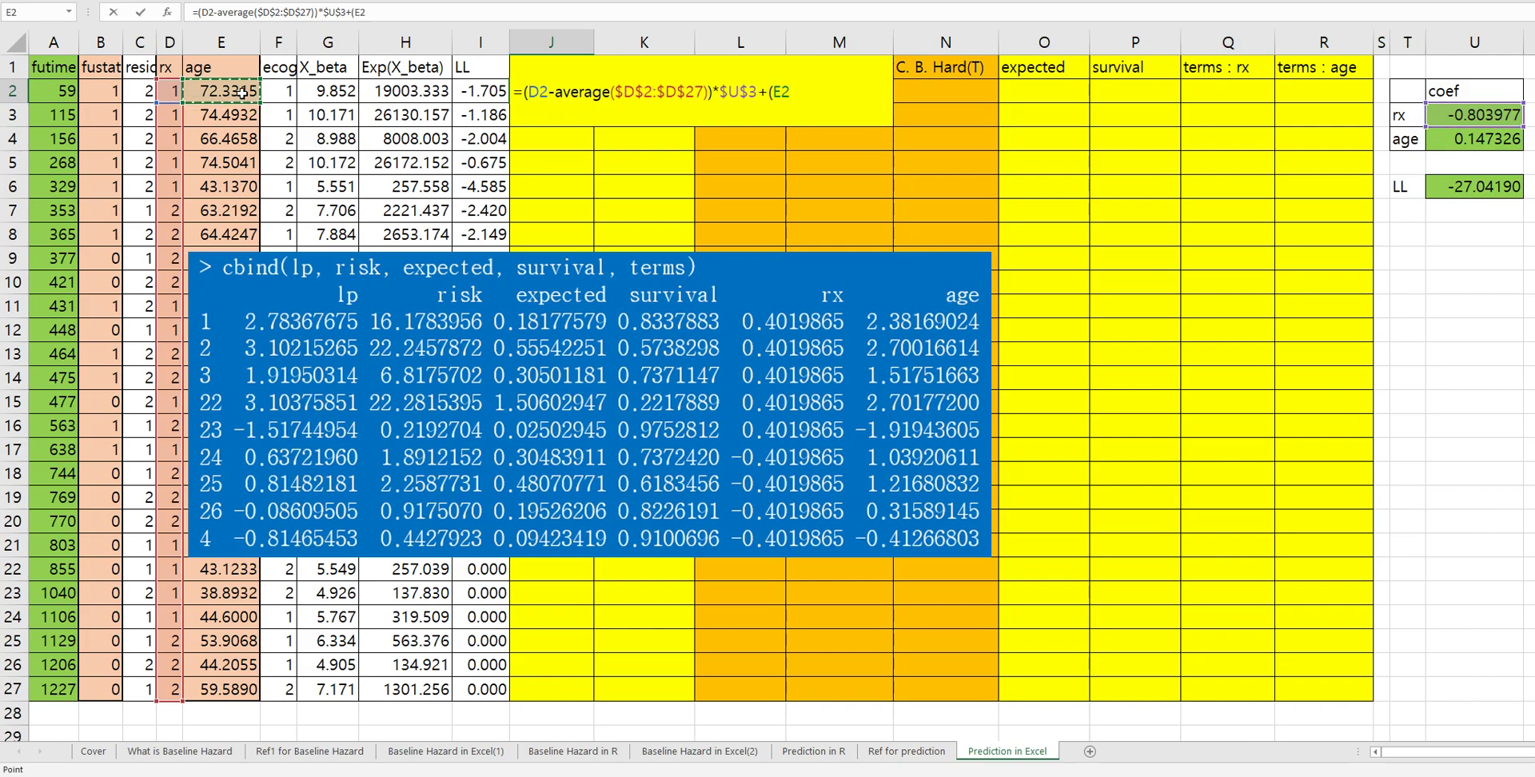
text(-average)
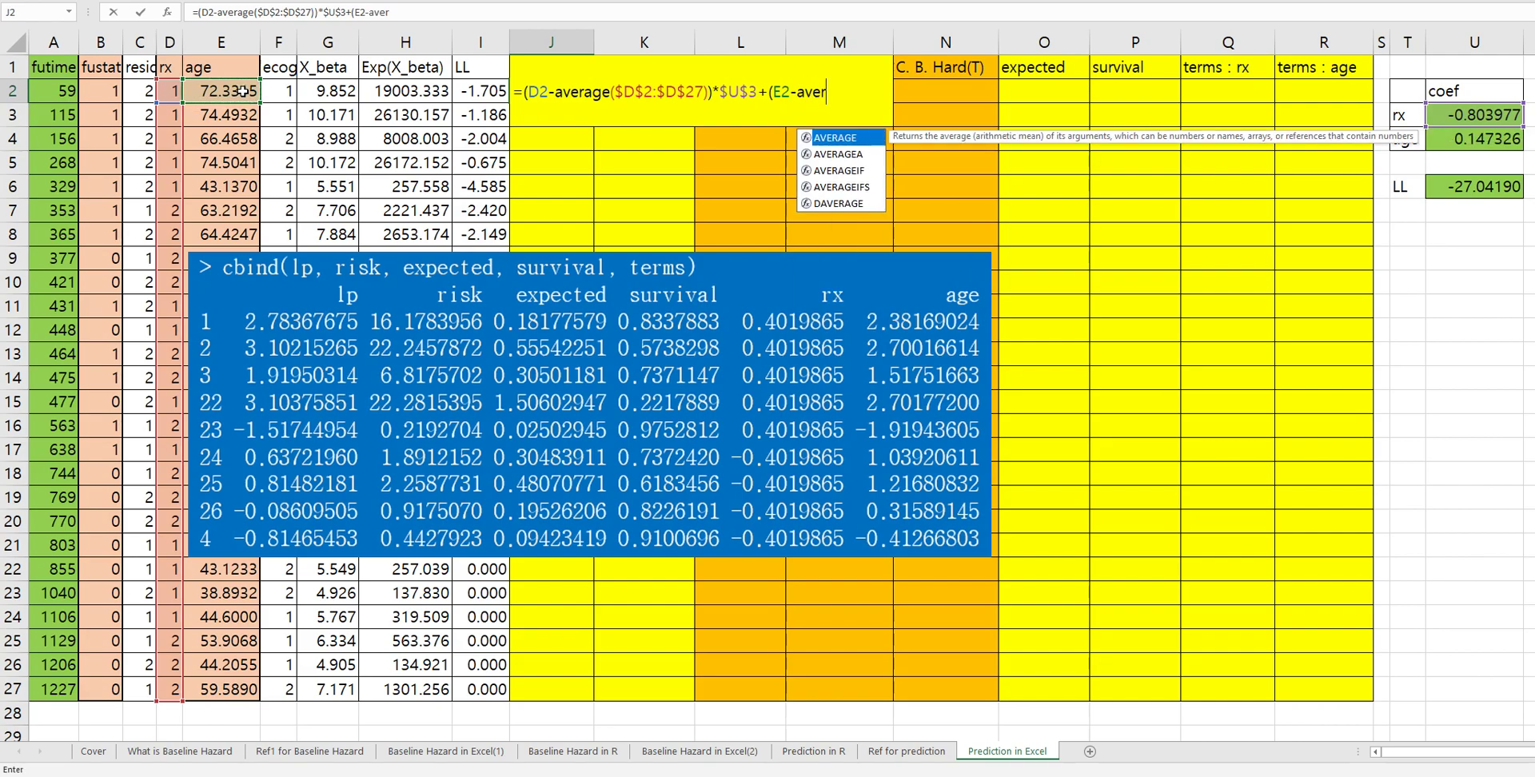
text(()
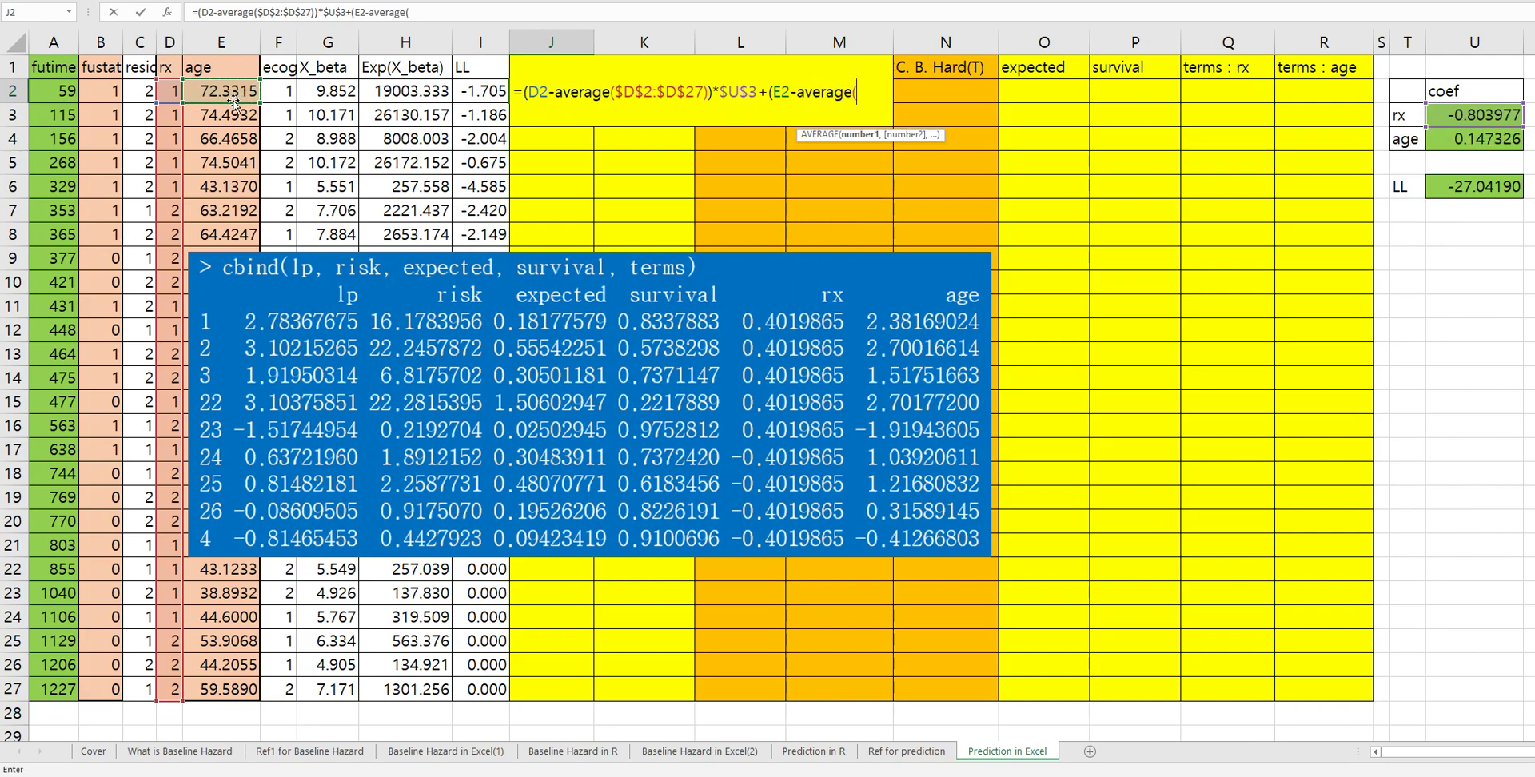
drag(232, 90, 246, 692)
key(F4)
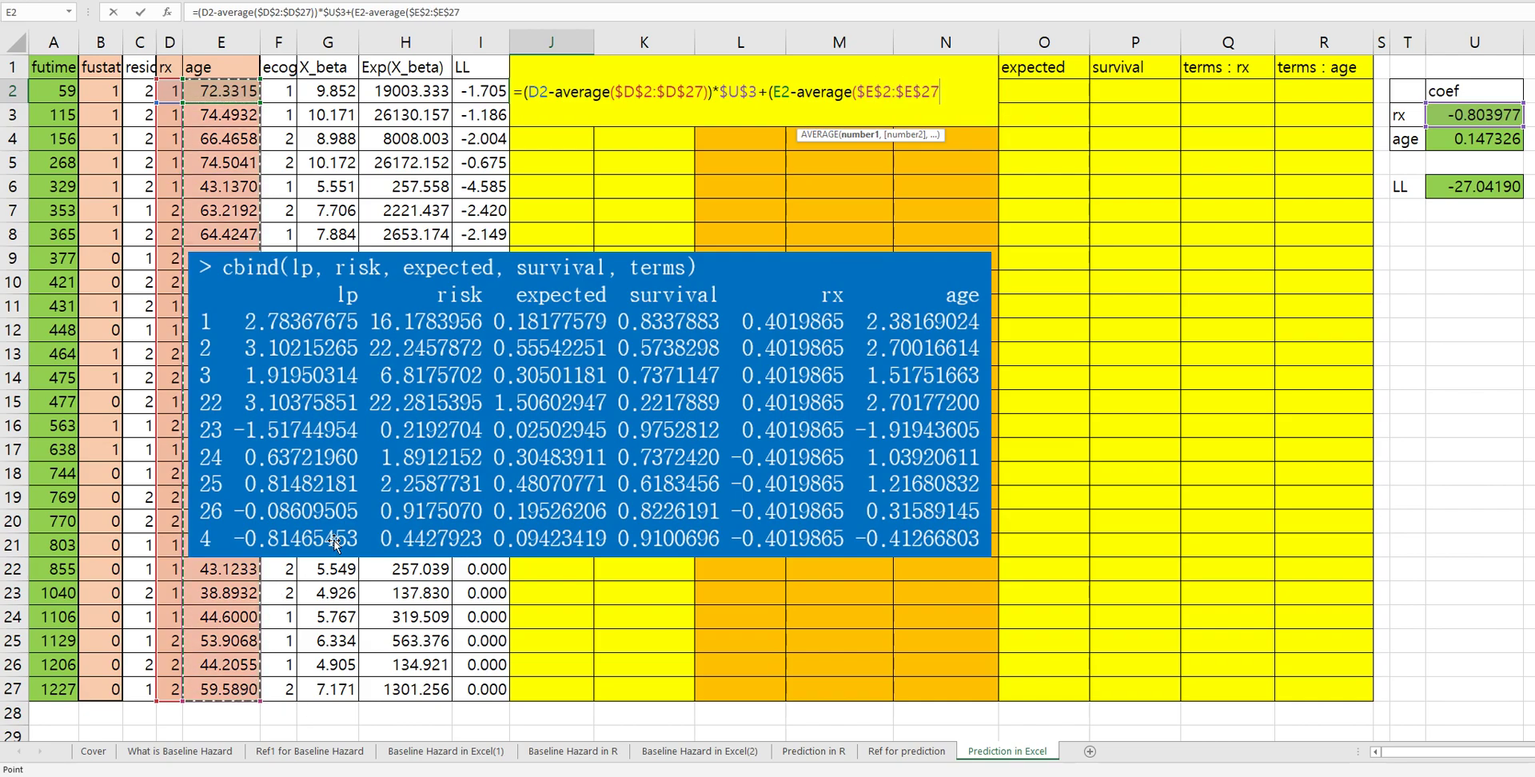
click(482, 14)
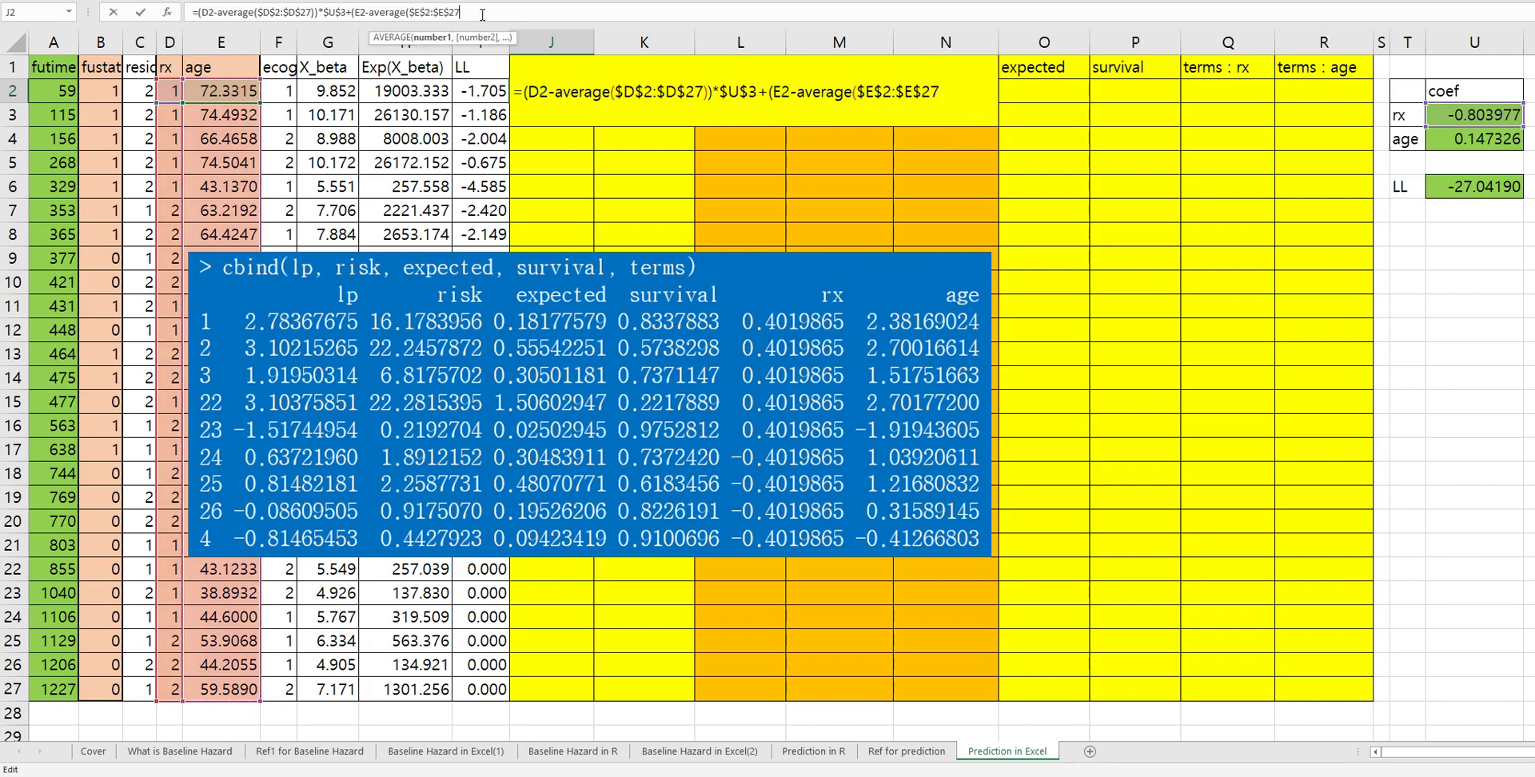
text())
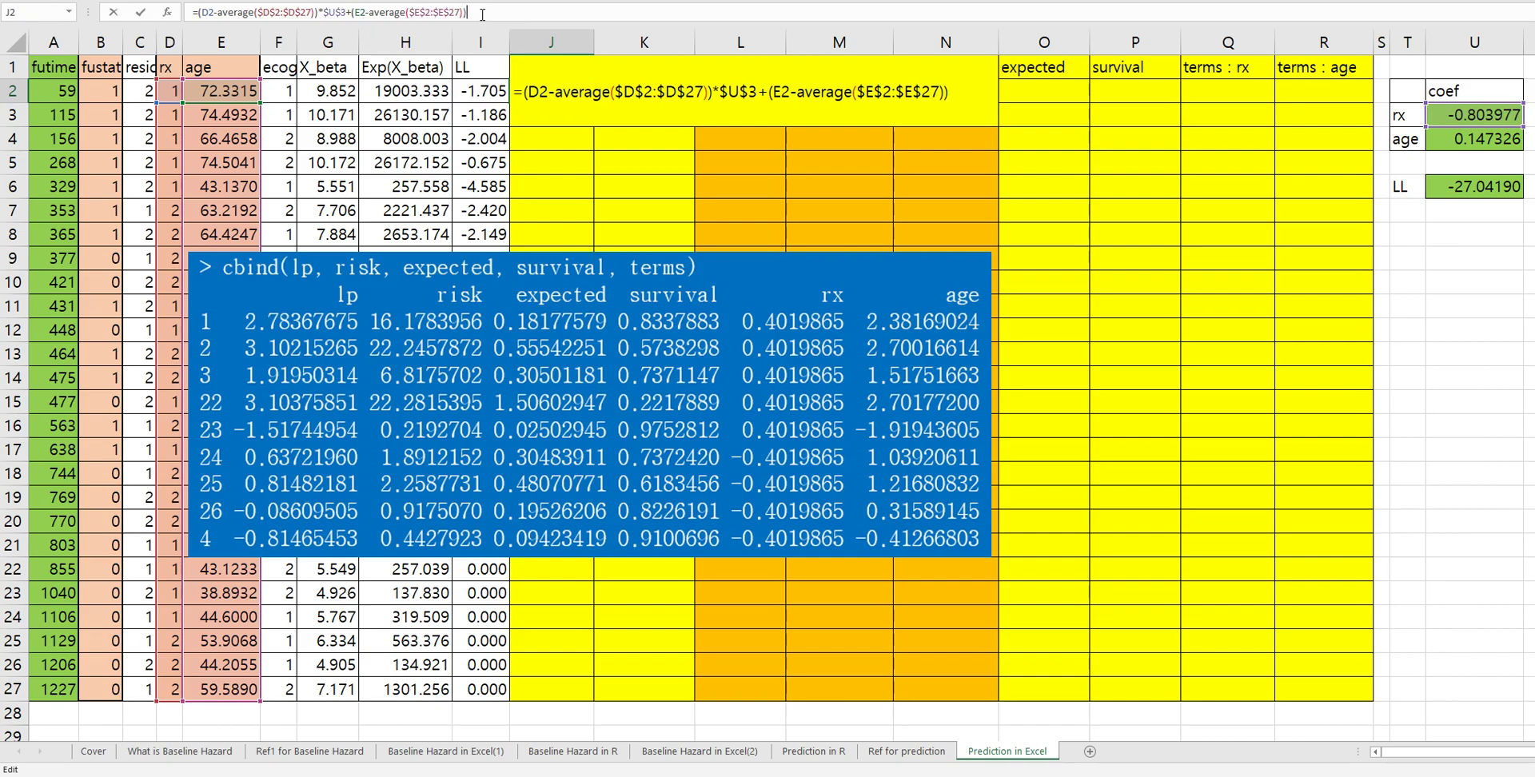
text(*)
click(1444, 143)
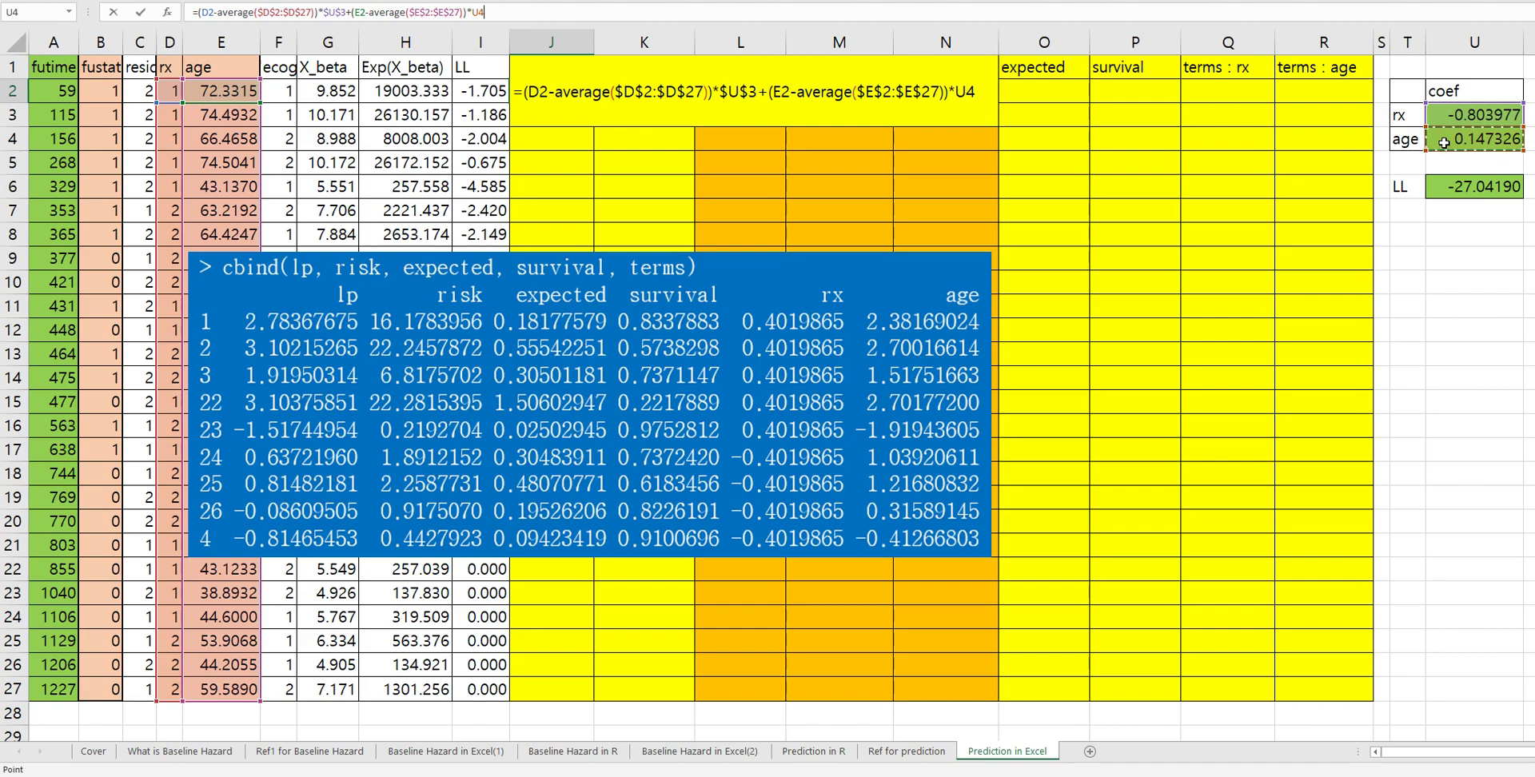
key(F4)
key(ctrl+Return)
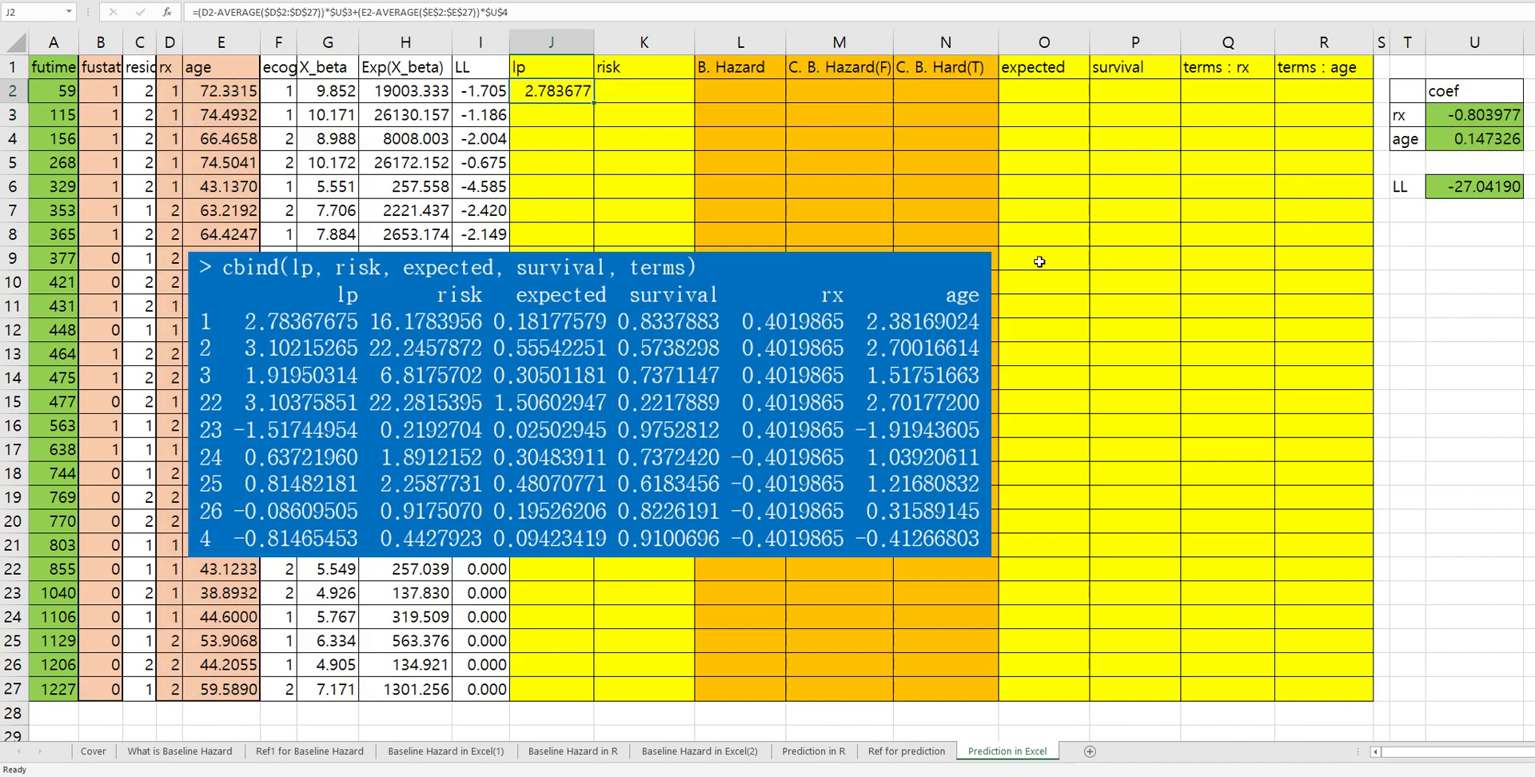
Copy the lp formula from J2 down through J27.
key(ctrl+c)
drag(582, 91, 571, 686)
key(ctrl+v)
key(Escape)
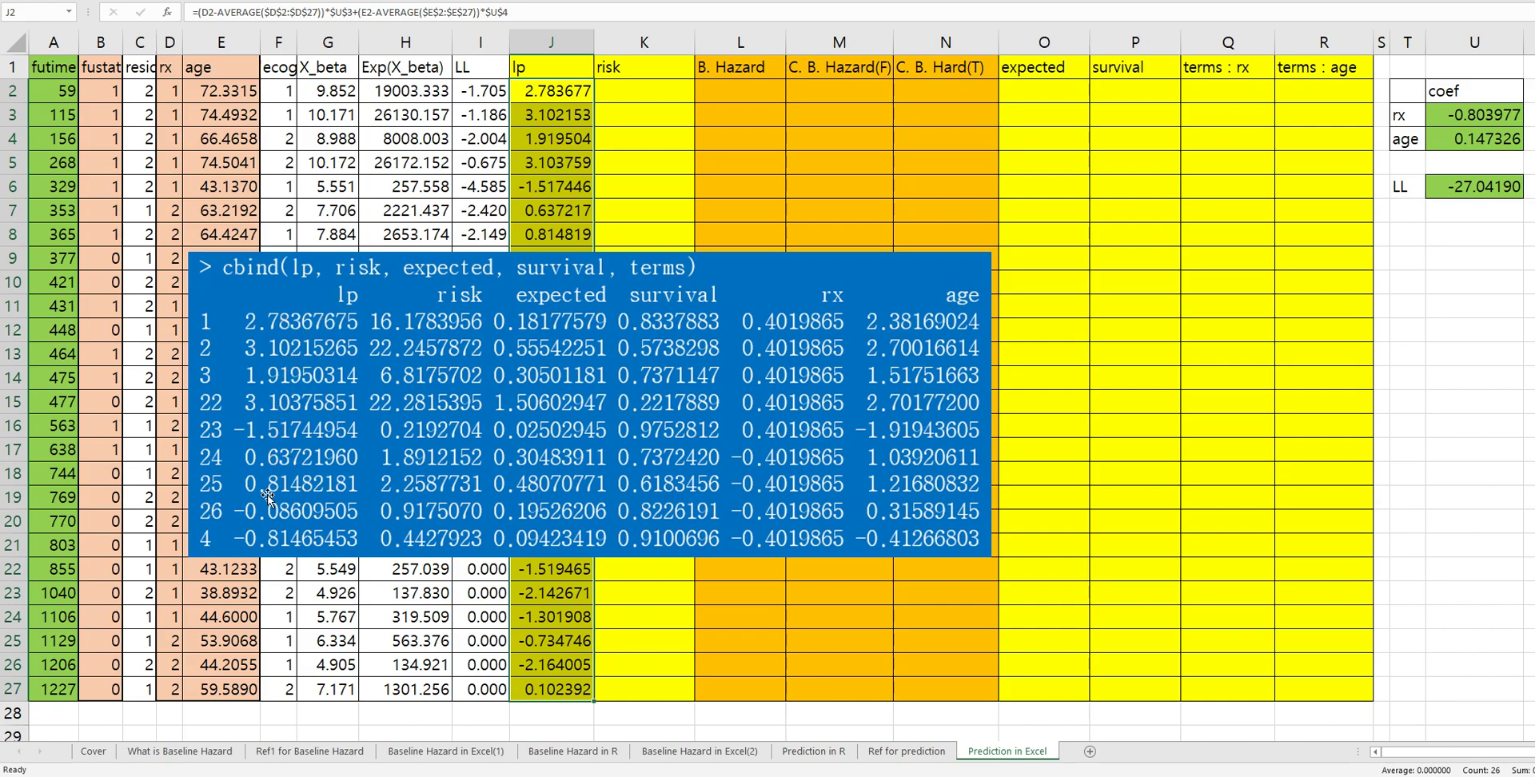
Calculate risk with =EXP(J2) in K2 and fill the formula down through K27.
click(644, 92)
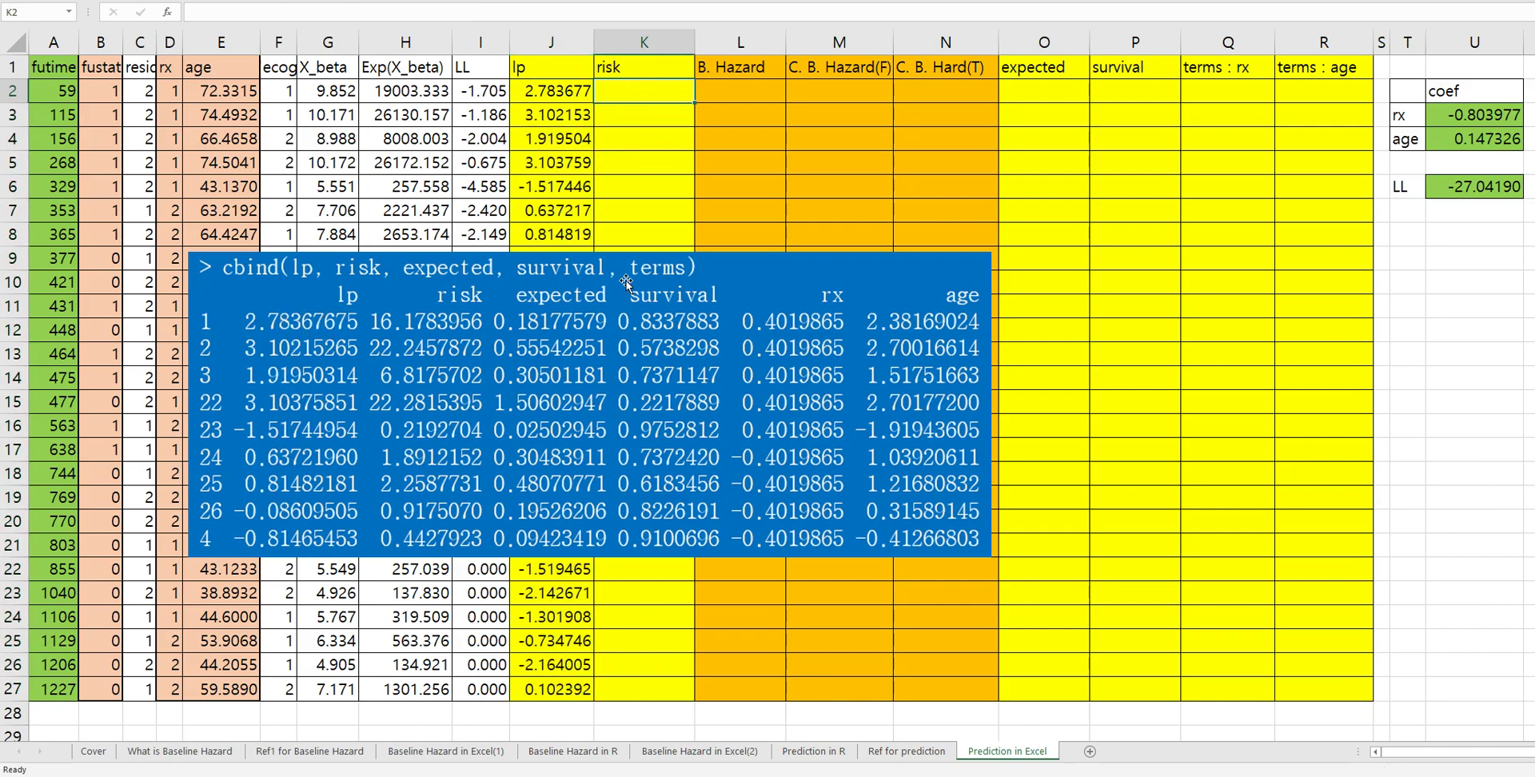
click(906, 755)
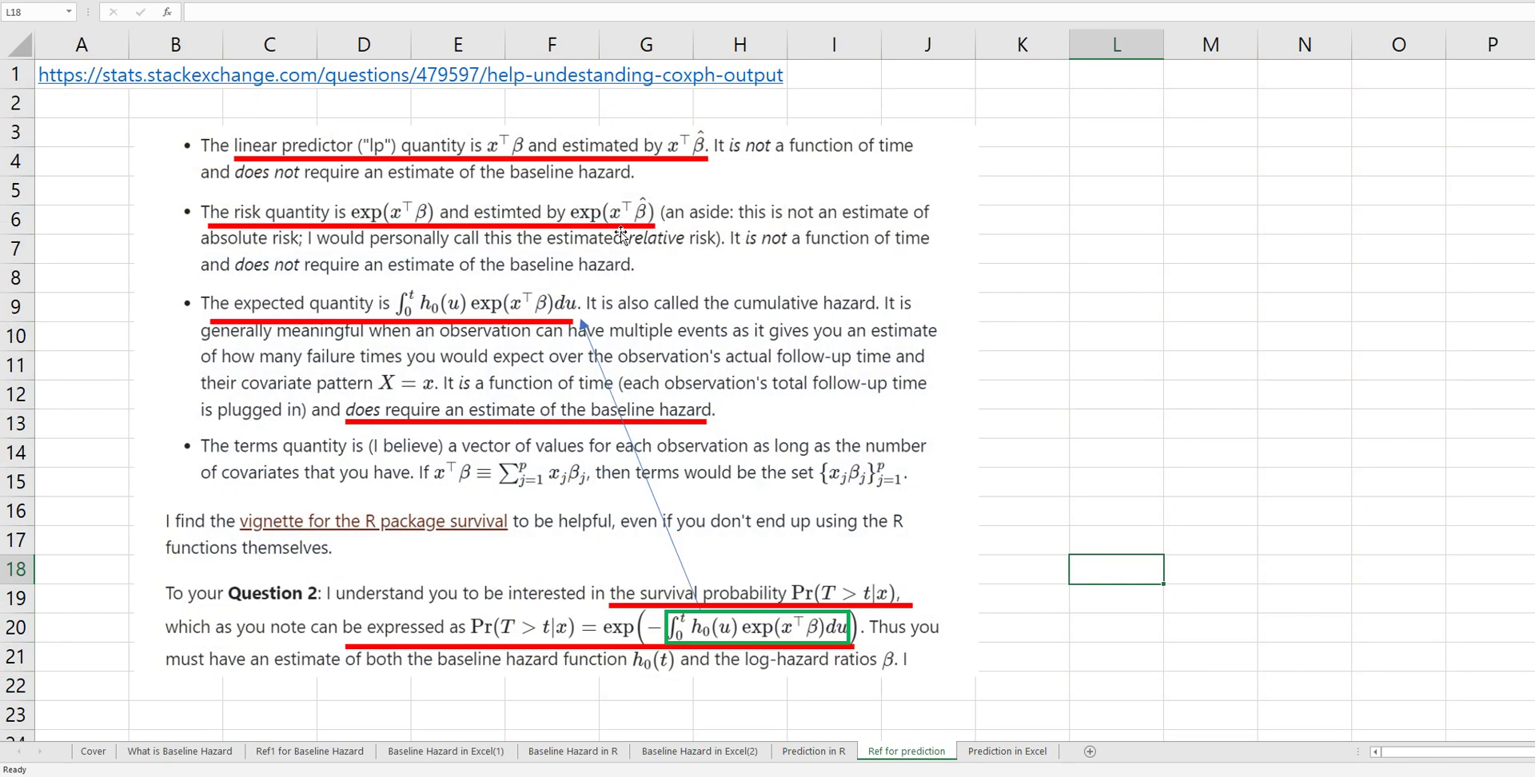
click(990, 750)
text(=)
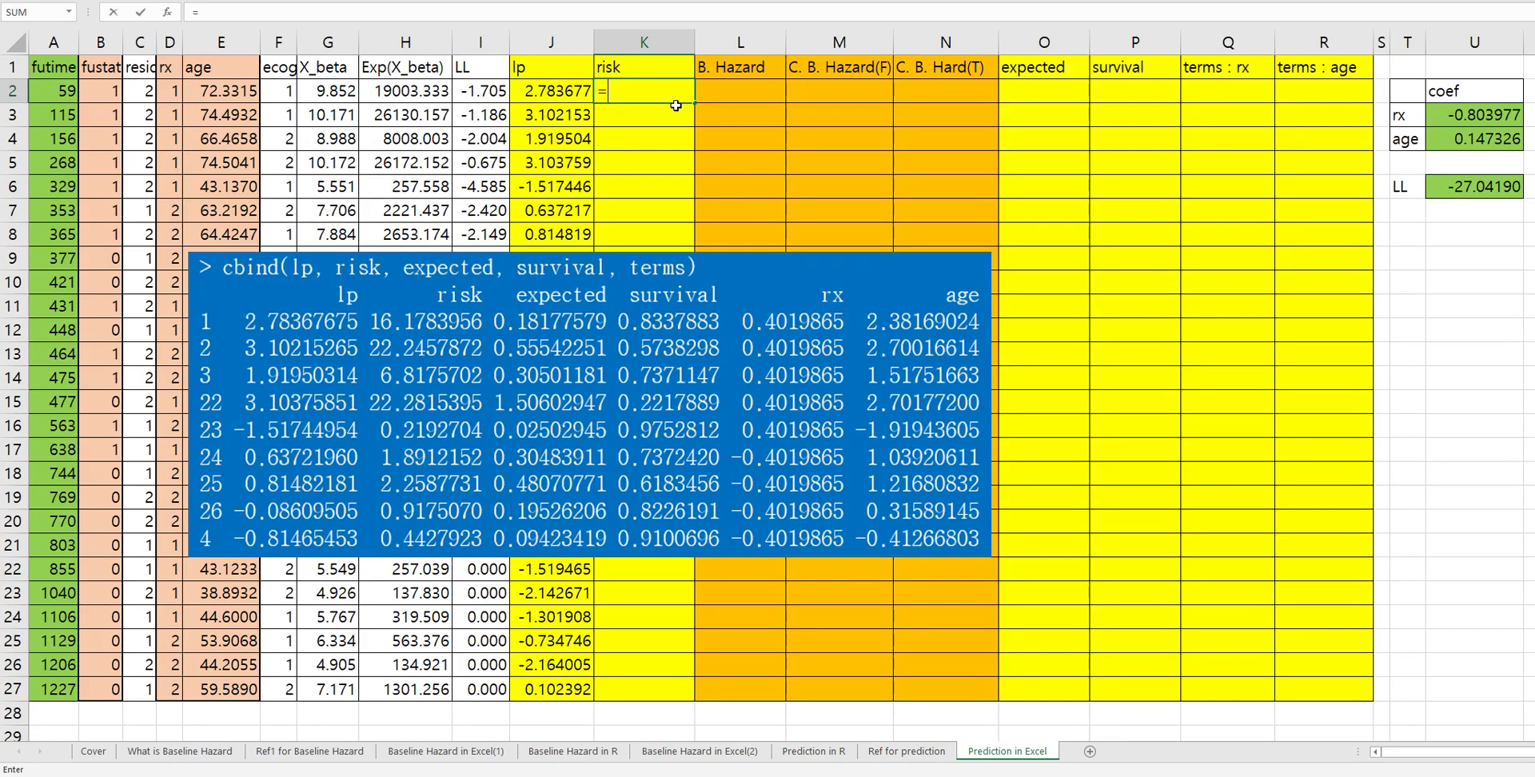
text(exp()
key(Left)
text())
key(Return)
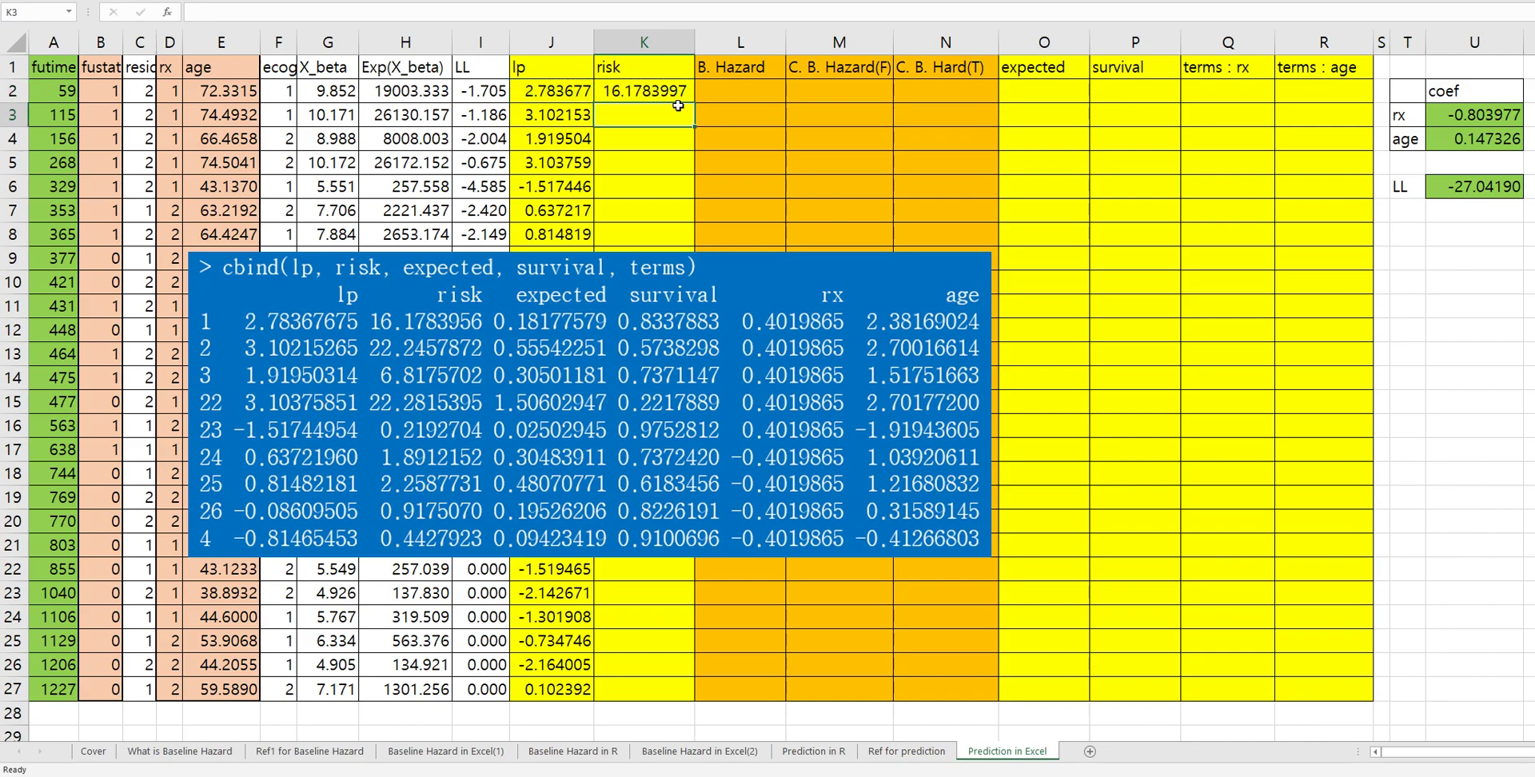
click(681, 93)
double_click(694, 102)
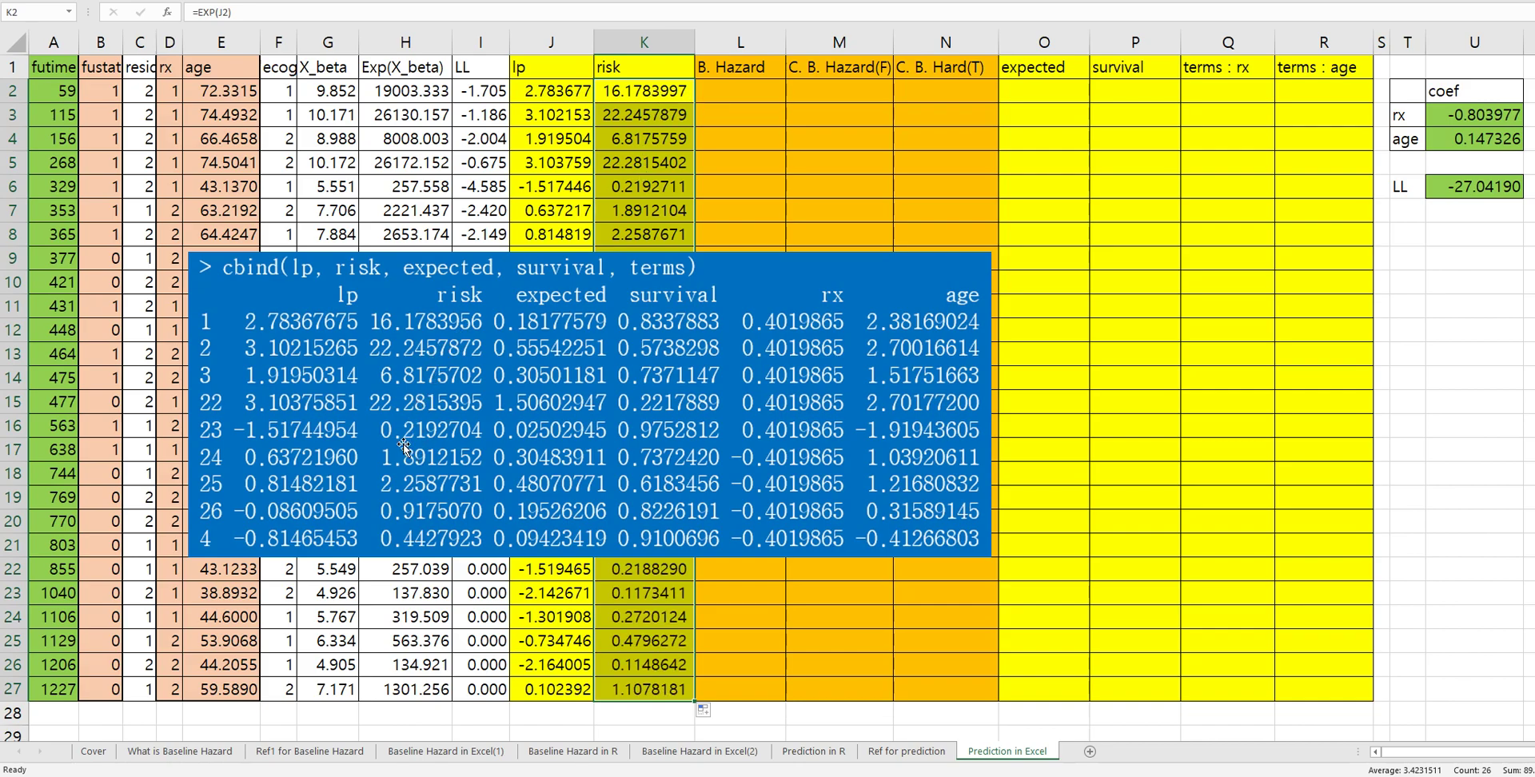
Enter =IF(B2=1,1/SUM(H2:$H$27),0) in L2 for the baseline hazard and fill it down through L27.
click(732, 97)
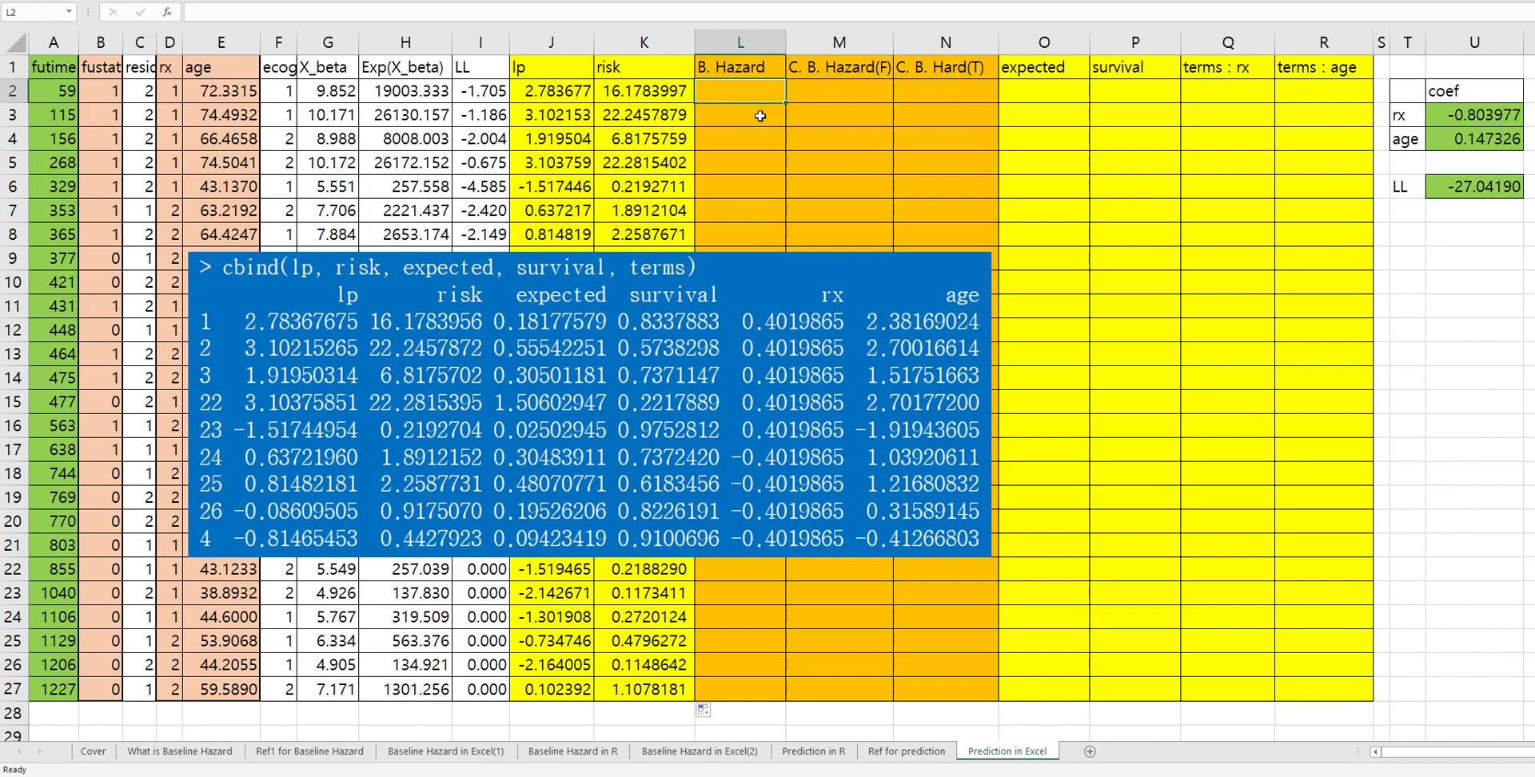
text(=if()
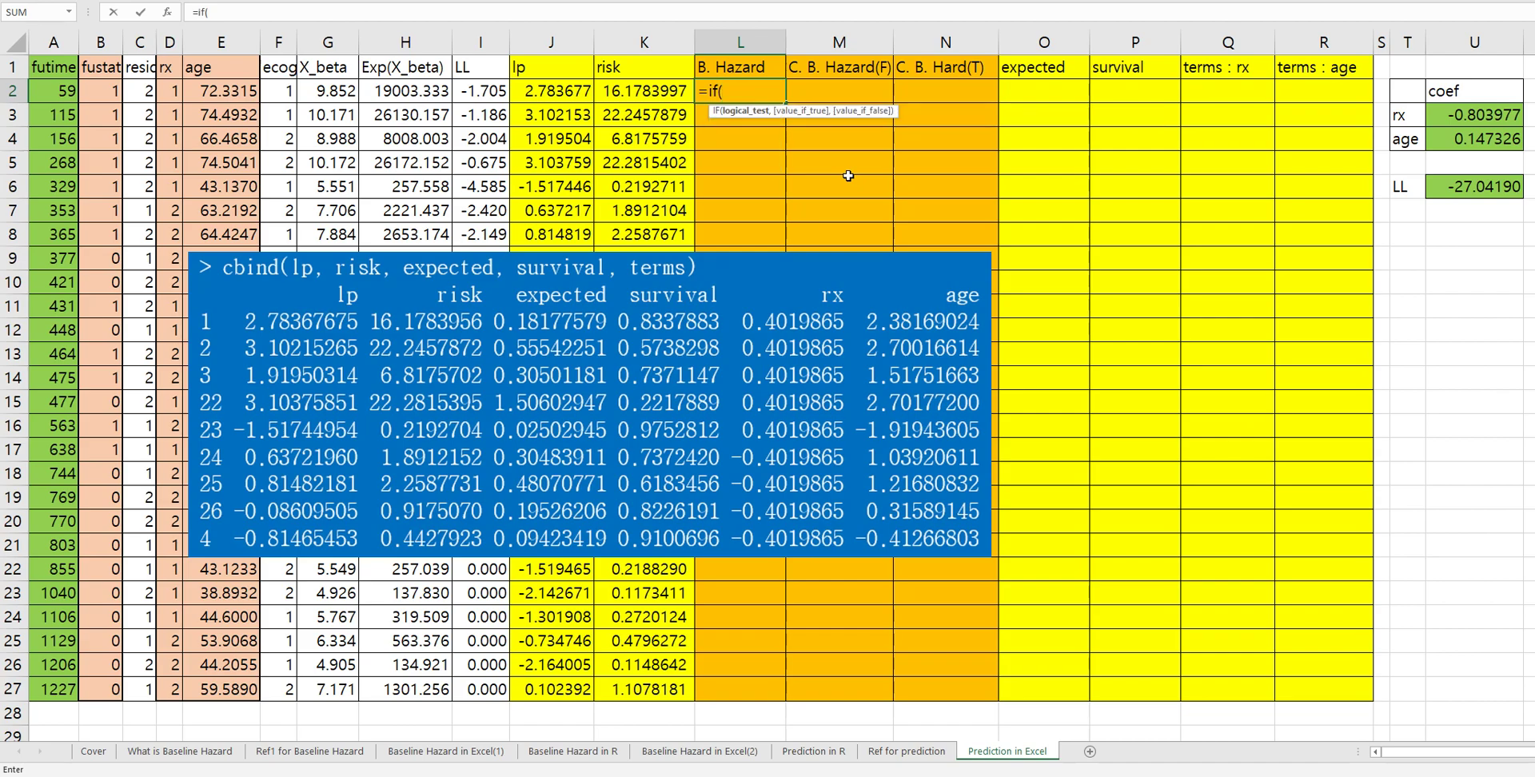
click(99, 92)
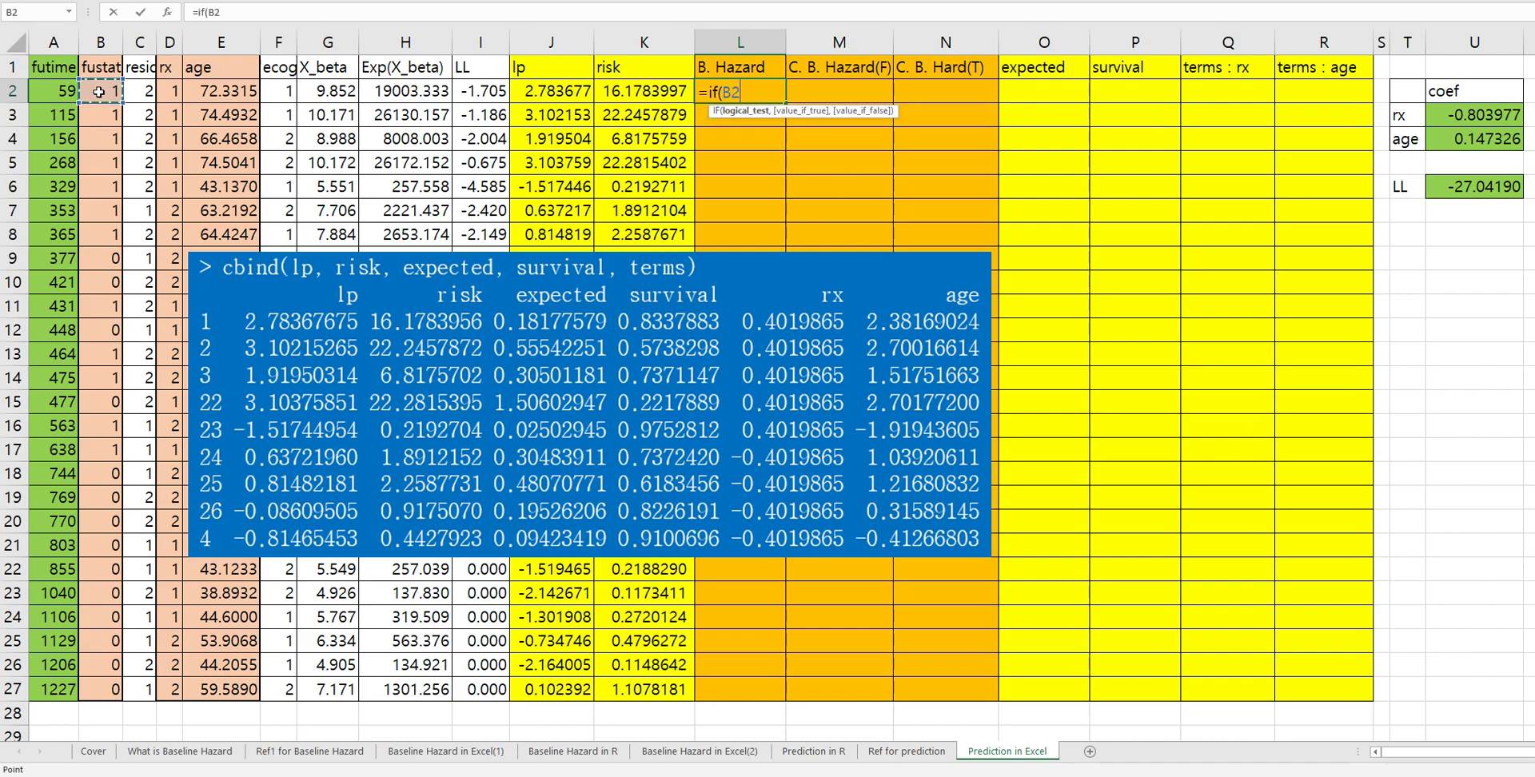
text(=1,1/sum)
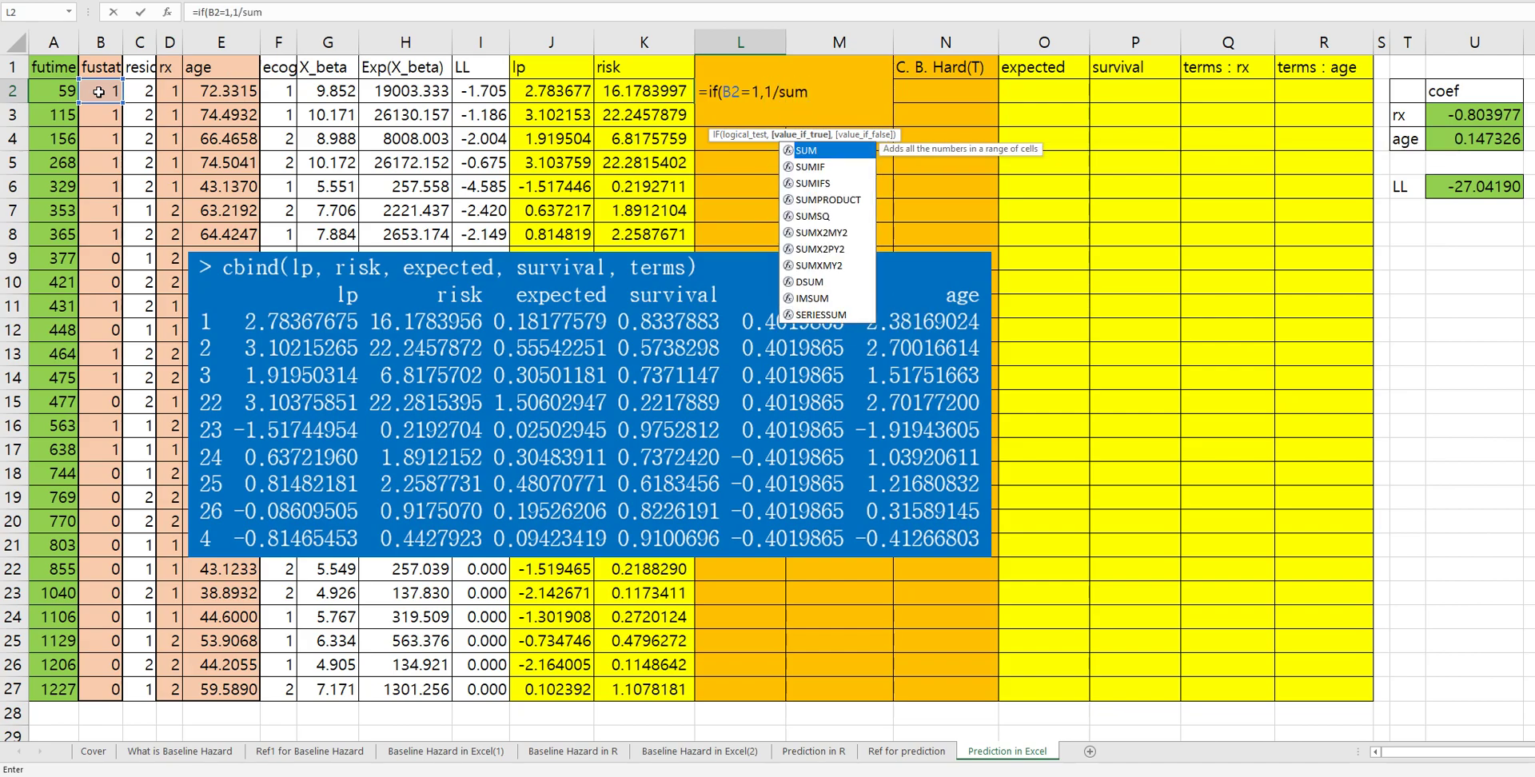
text(()
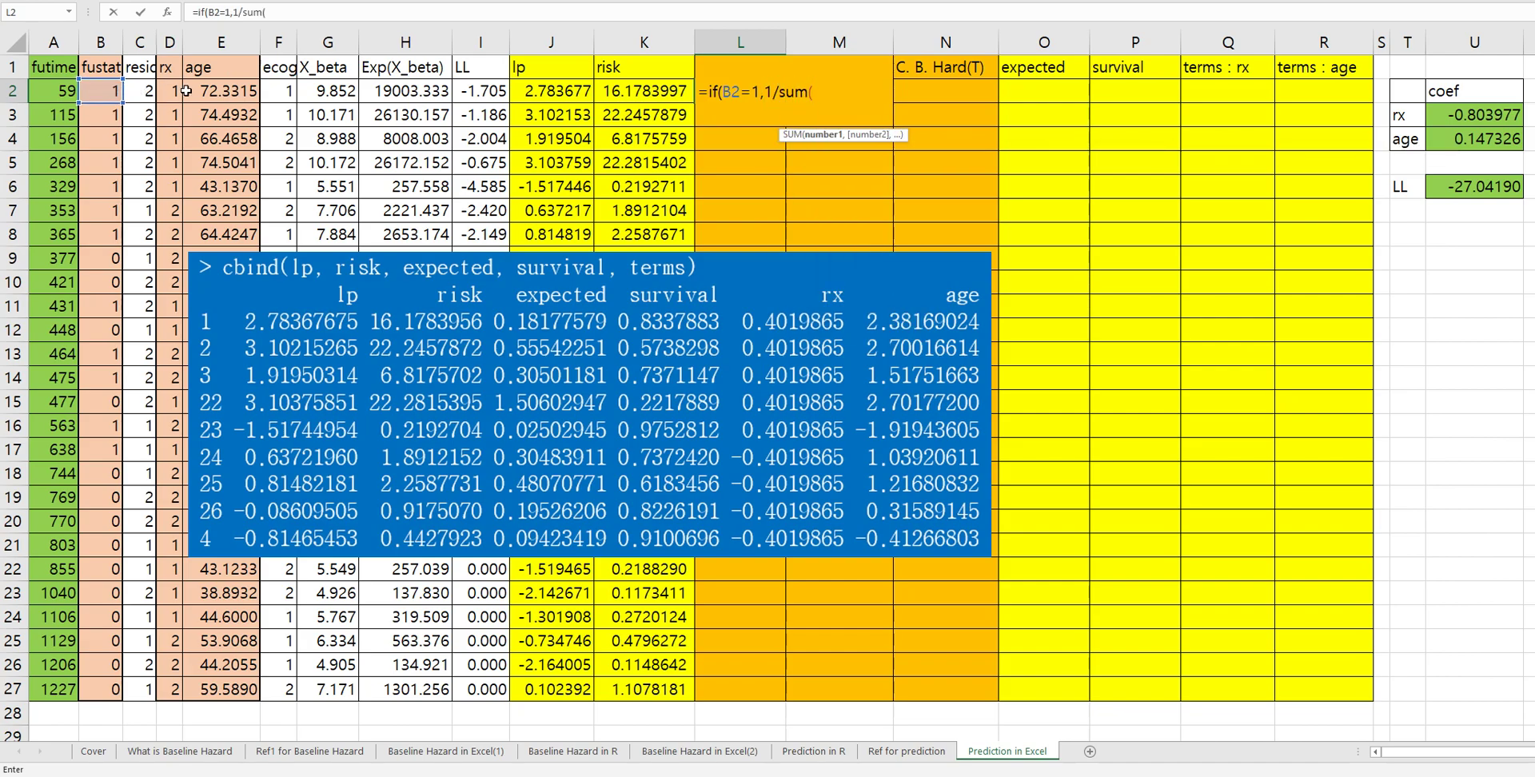
click(390, 91)
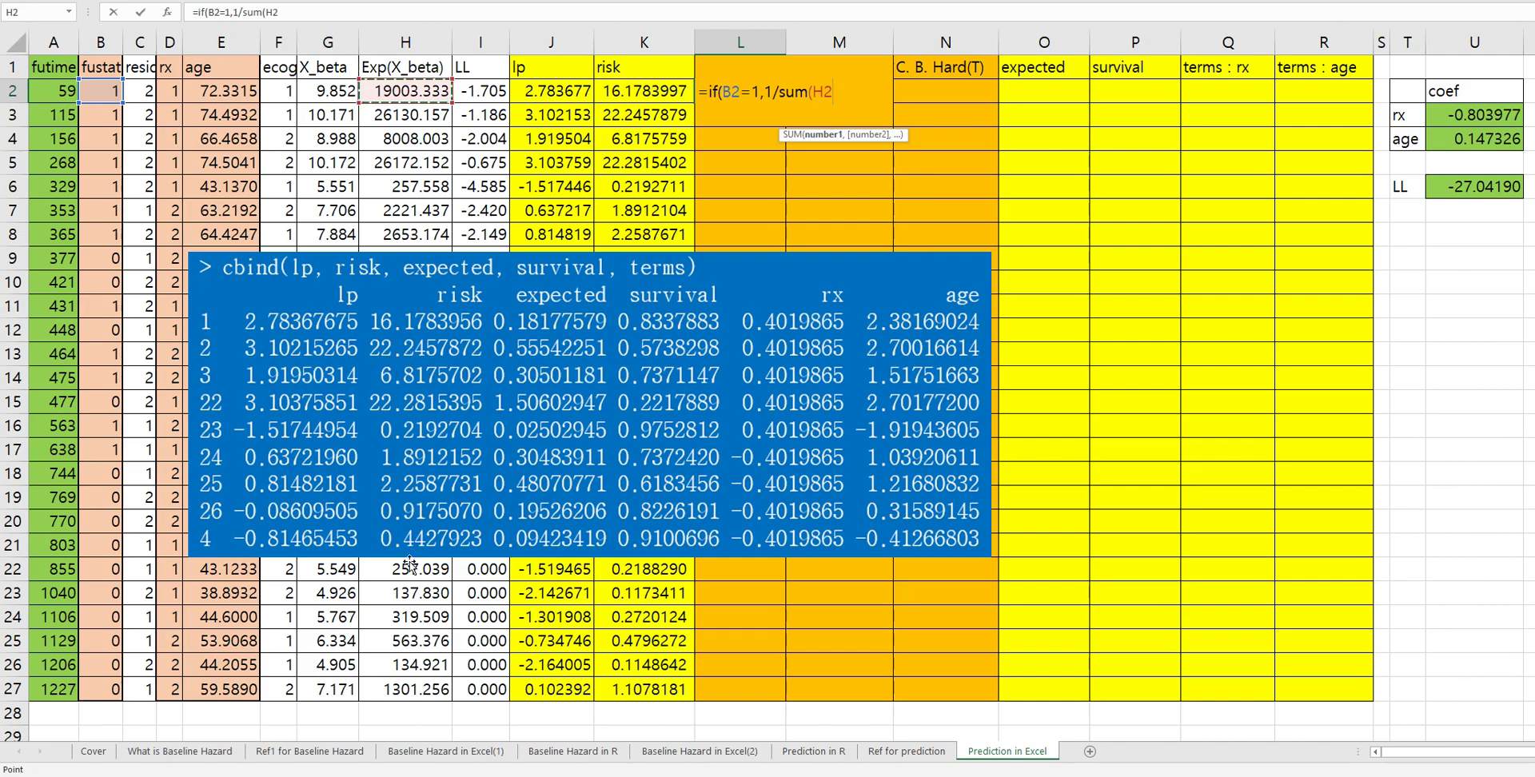
shift+click(430, 690)
click(299, 12)
key(F4)
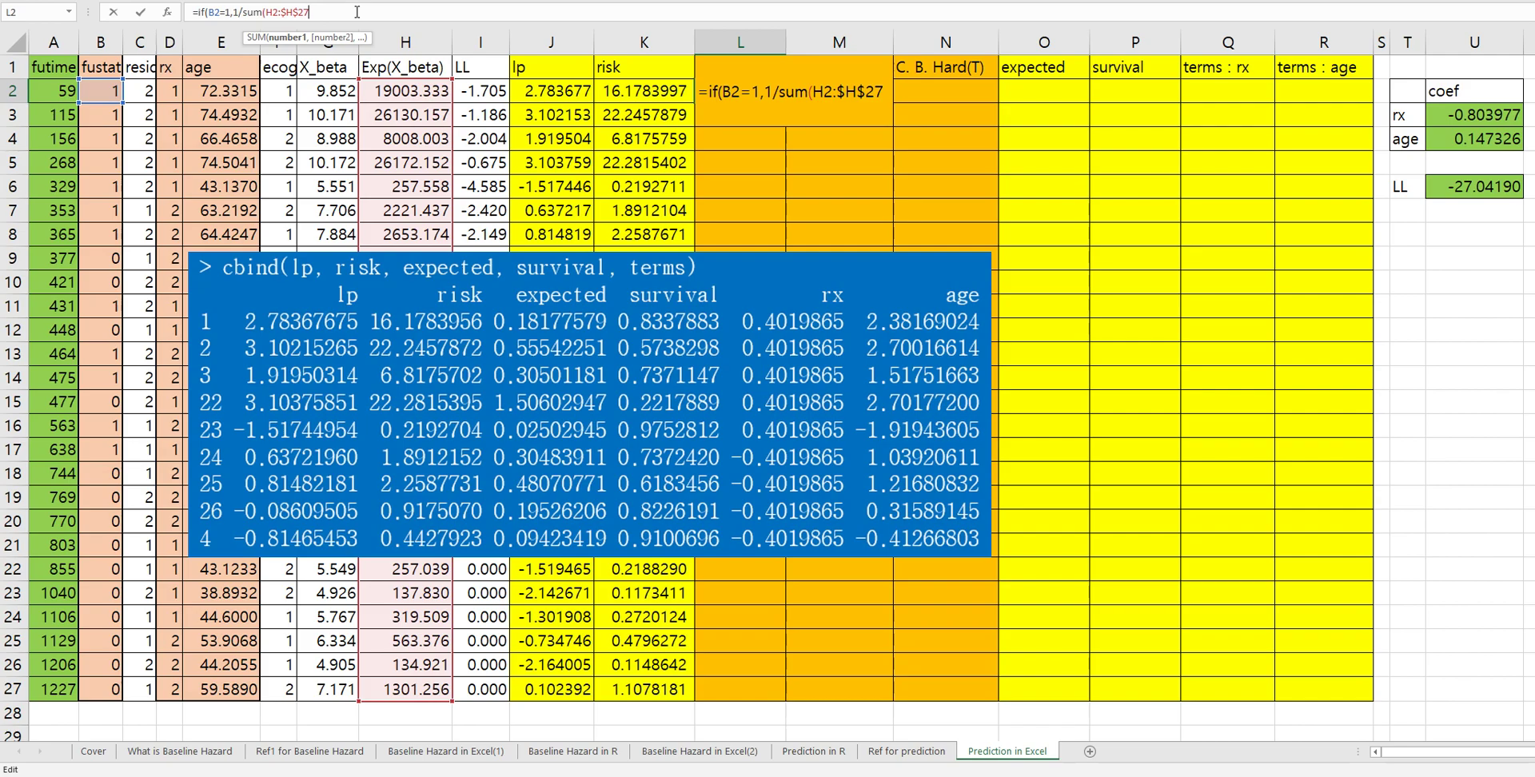
text())
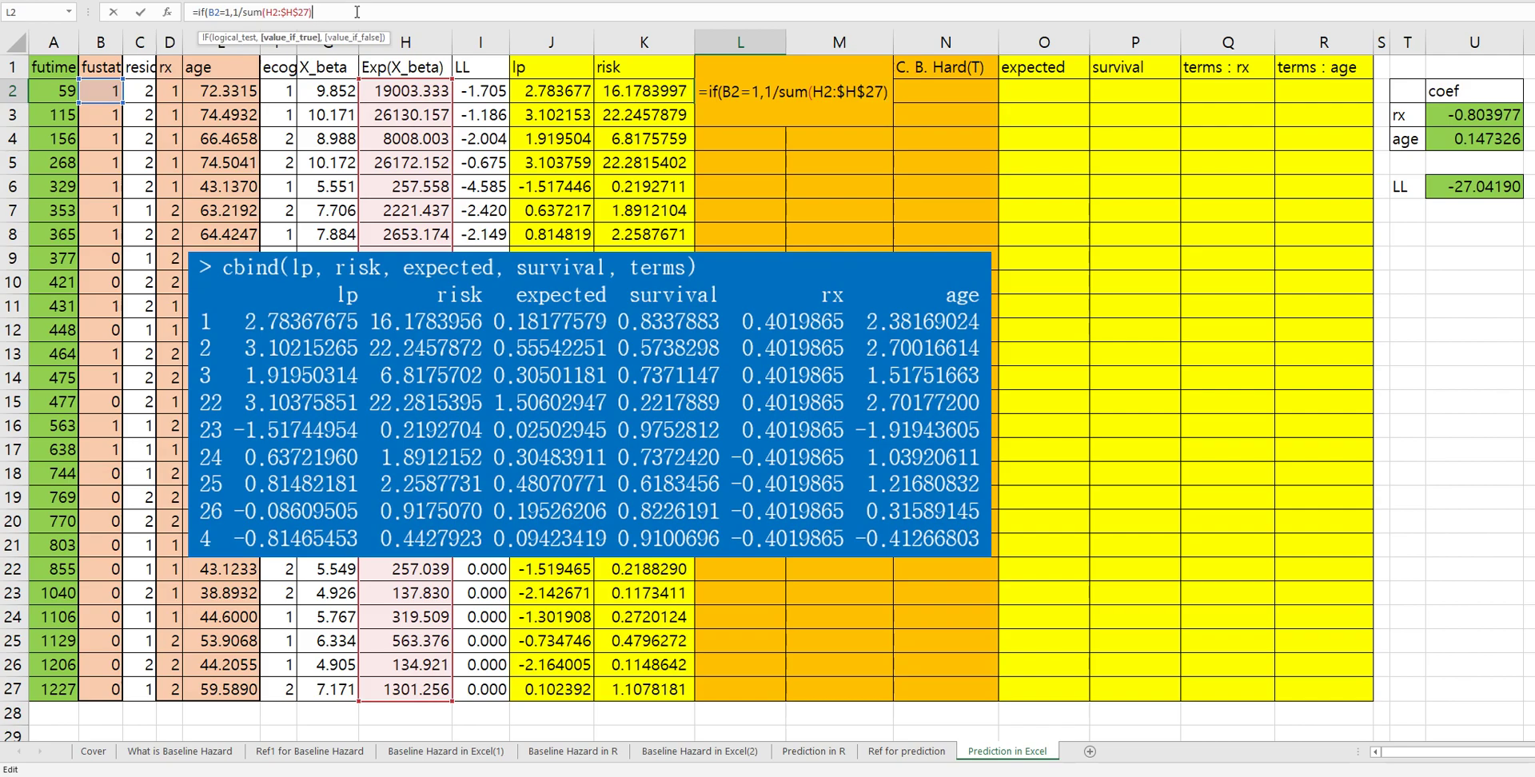
text(,)
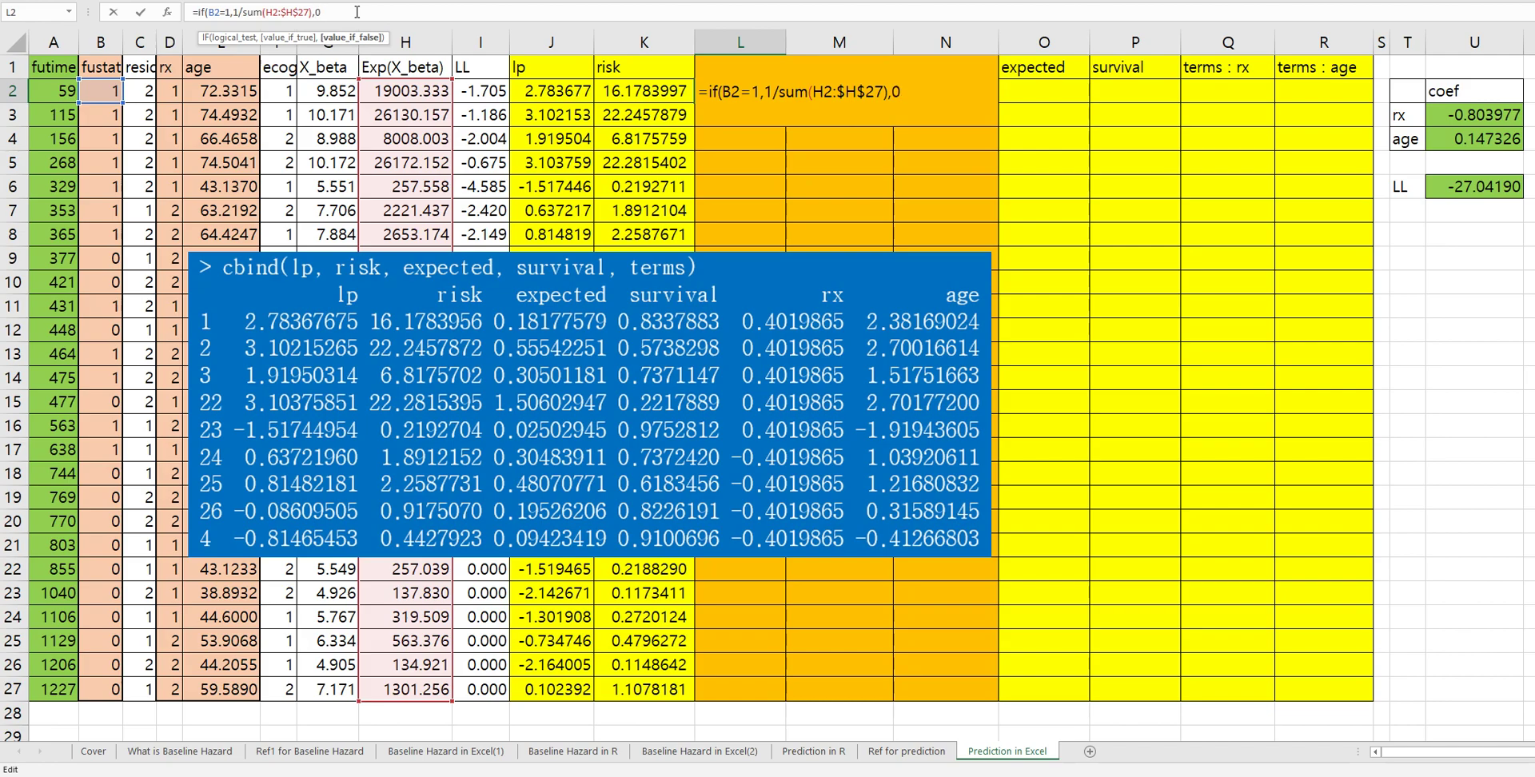
text(0))
key(Return)
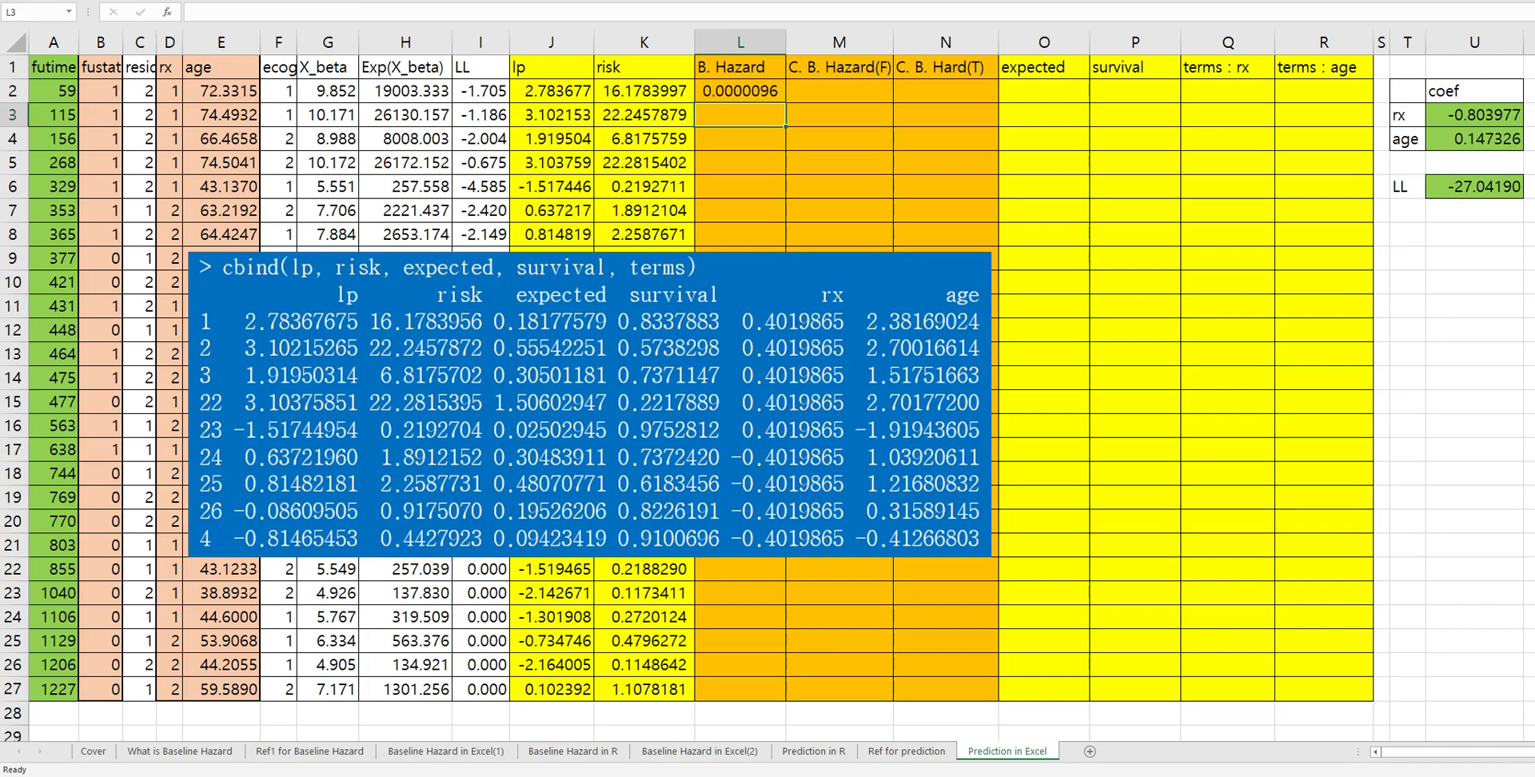
click(776, 91)
double_click(787, 106)
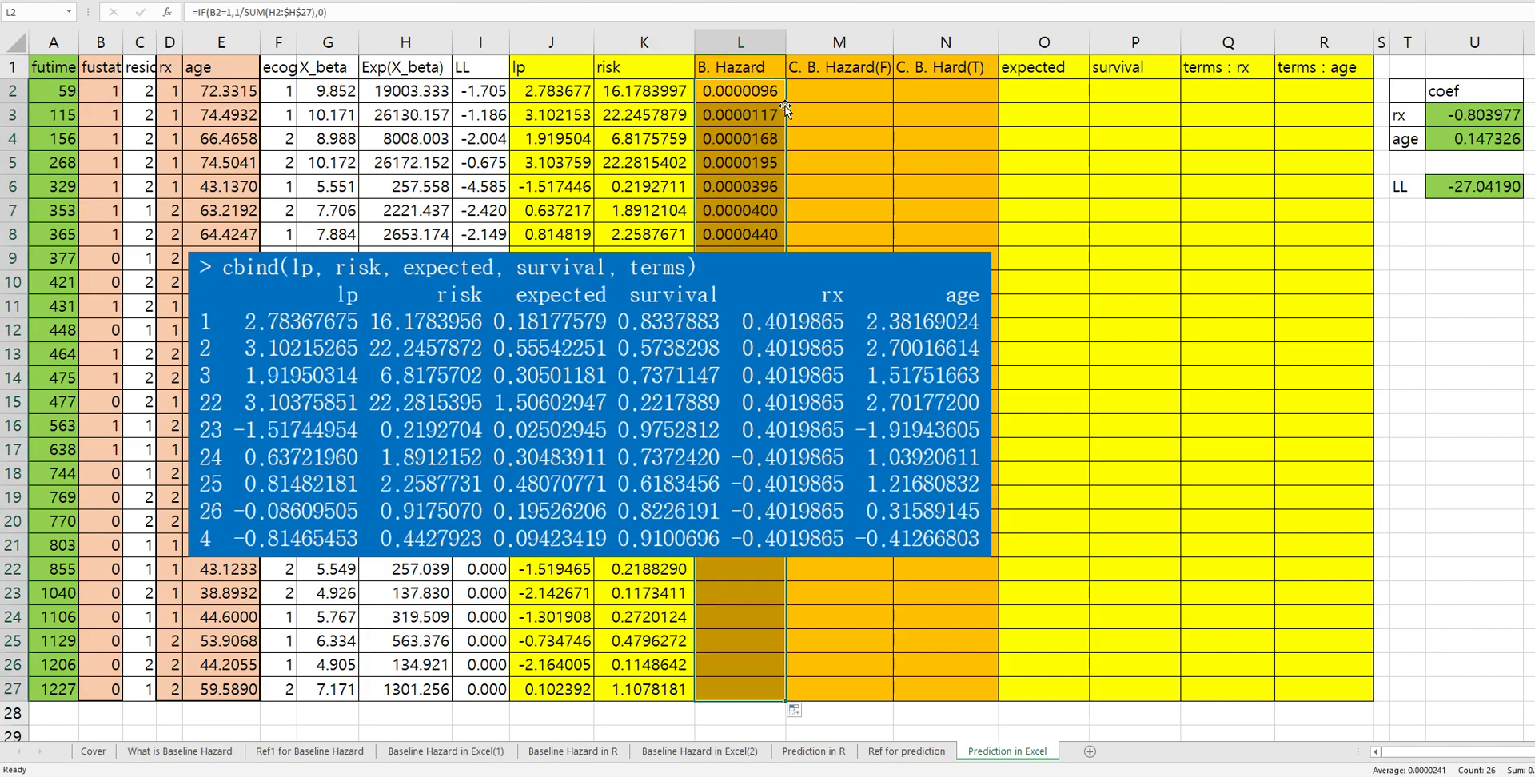
Set the first C. B. Hazard(F) value in M2 to =L2.
click(814, 93)
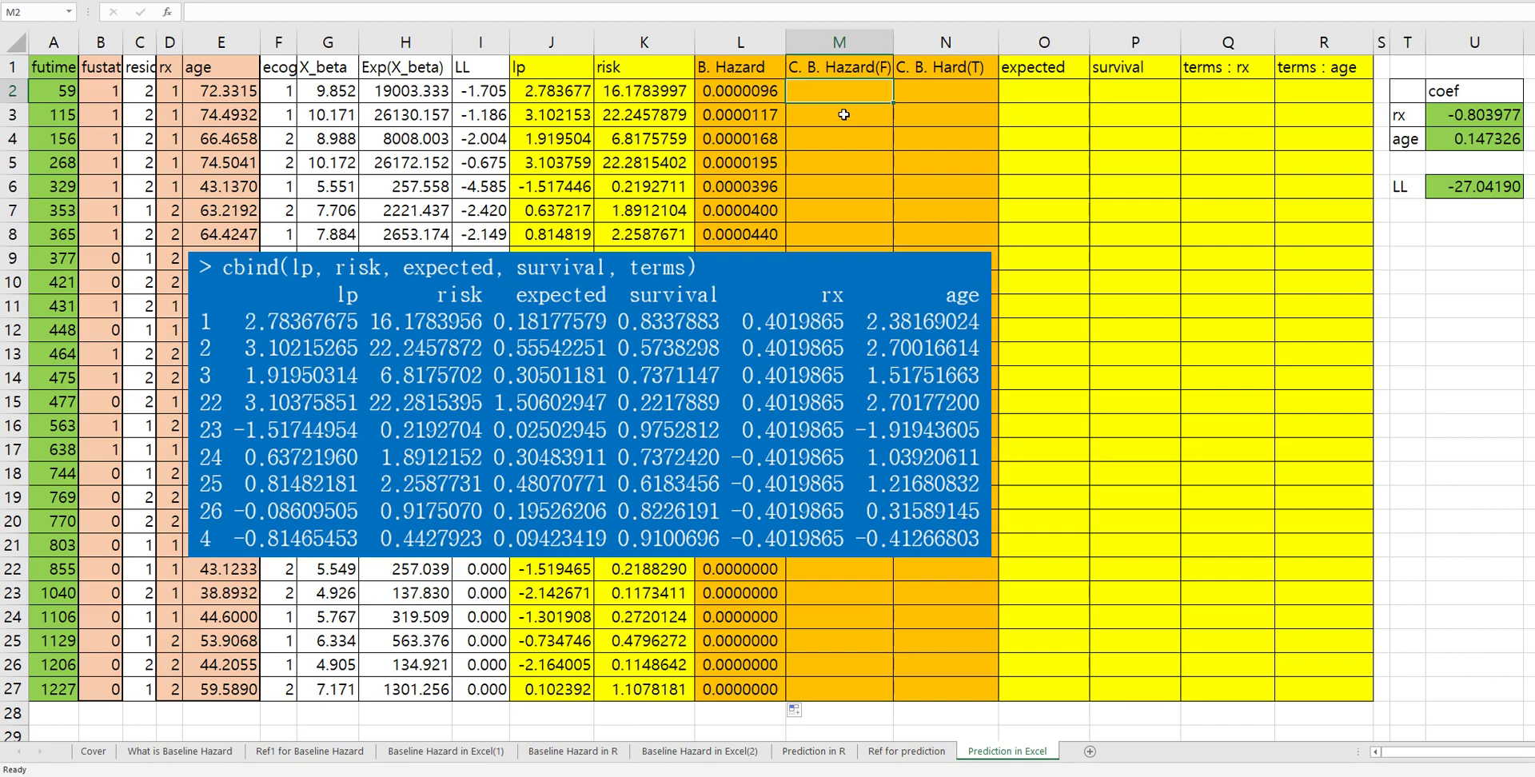
text(=)
key(Left)
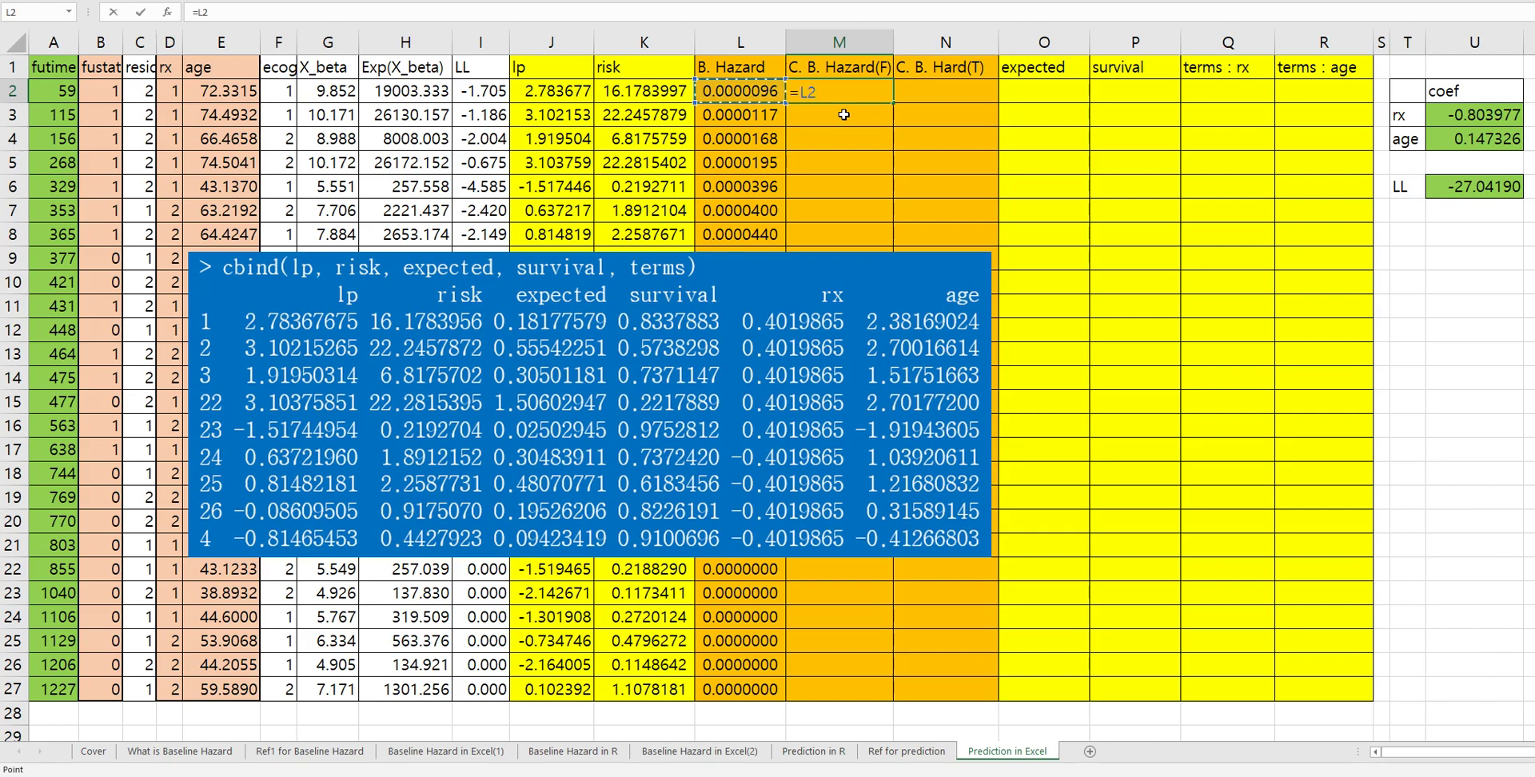
key(Return)
Enter =M2+L3 in M3 to accumulate the baseline hazard and fill the formula down through M27.
text(=)
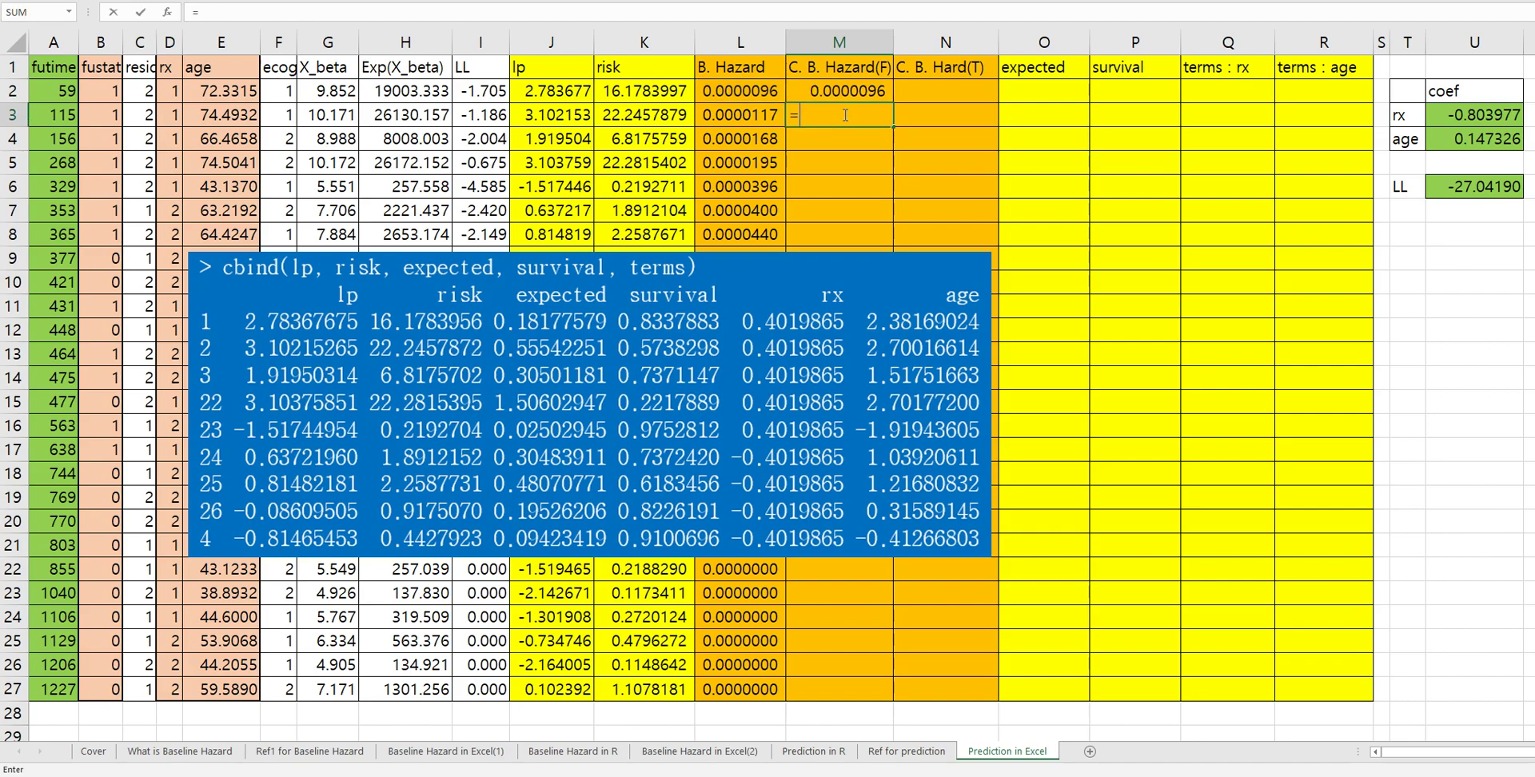
key(Up)
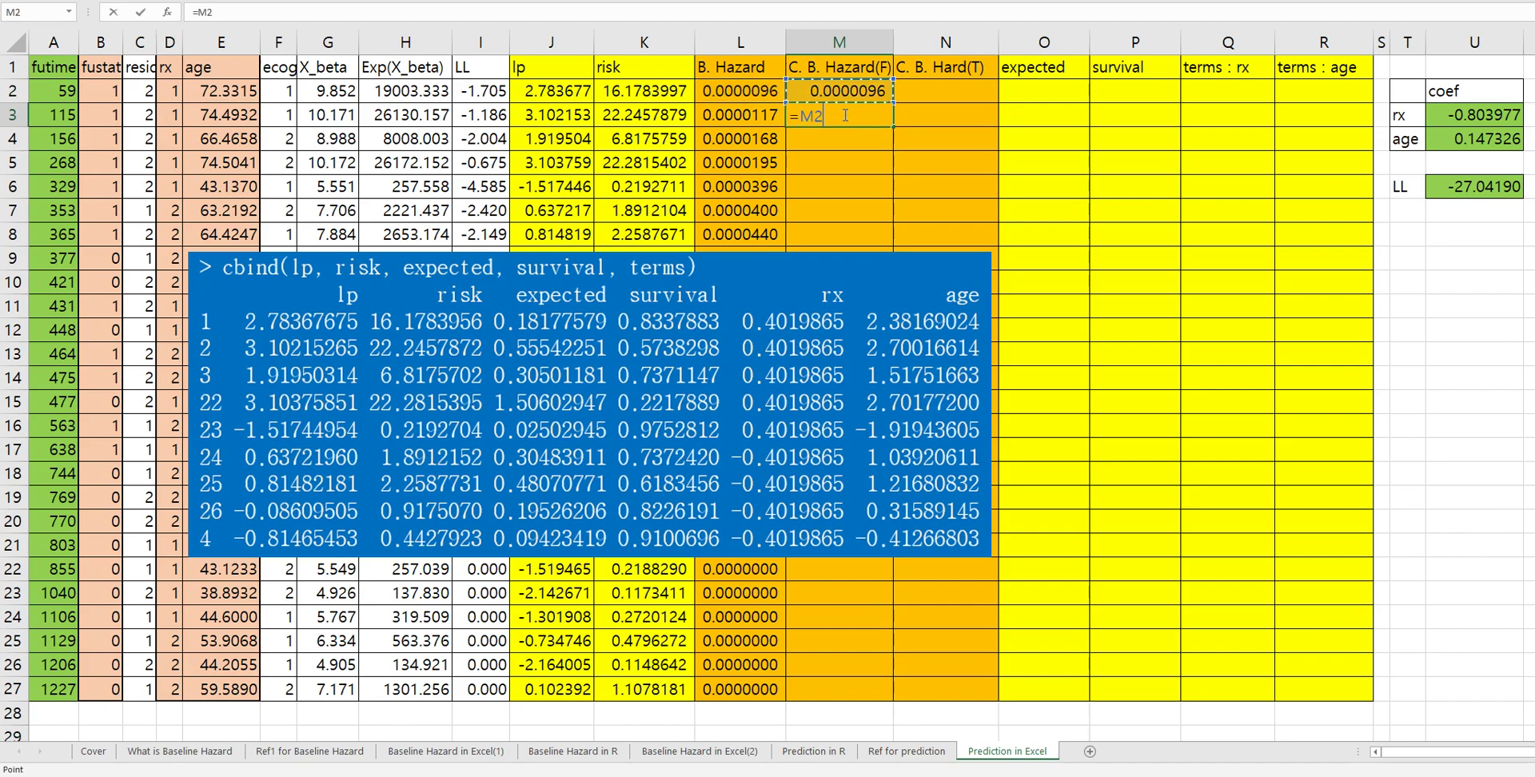
text(+)
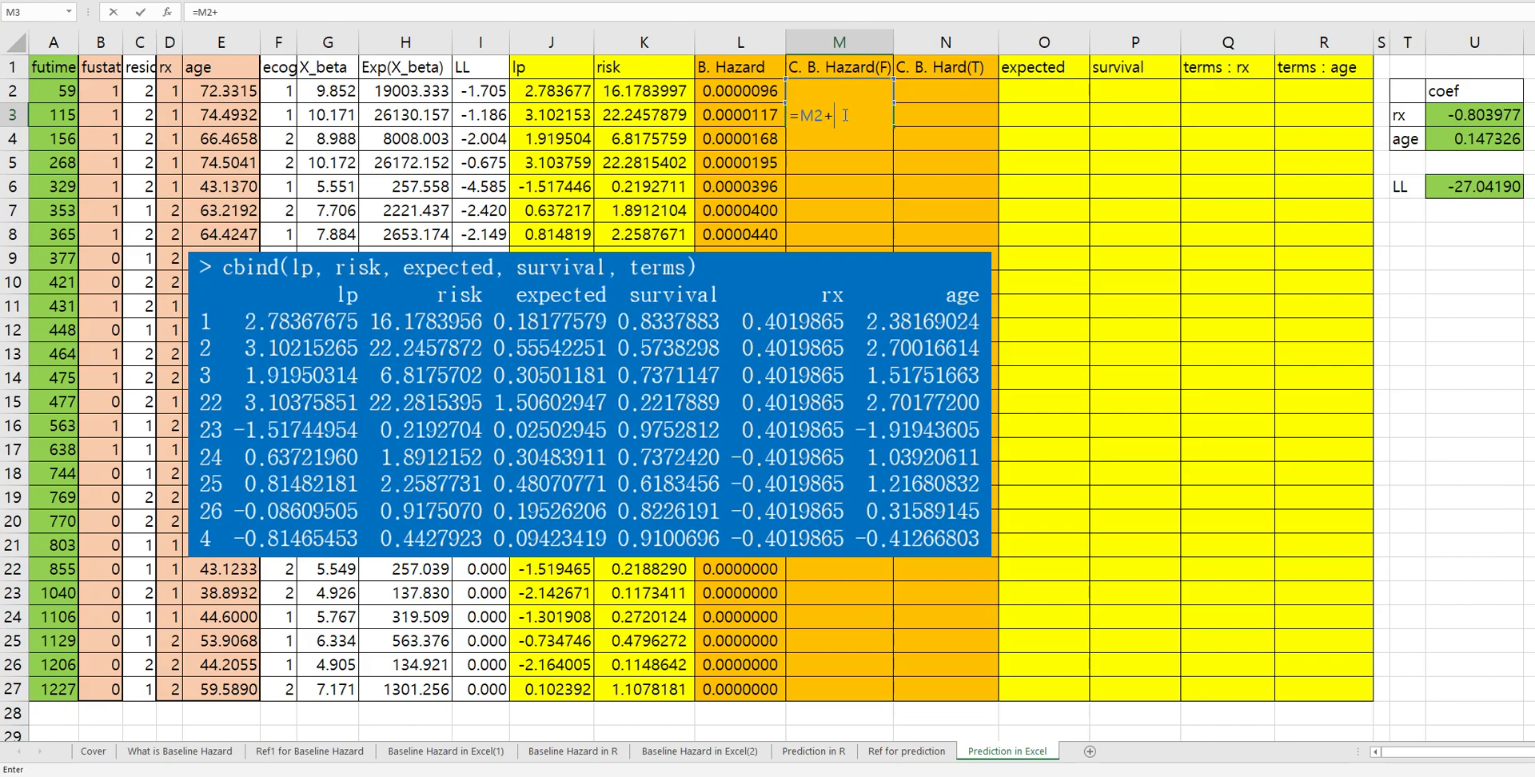
key(Left)
key(Return)
click(844, 114)
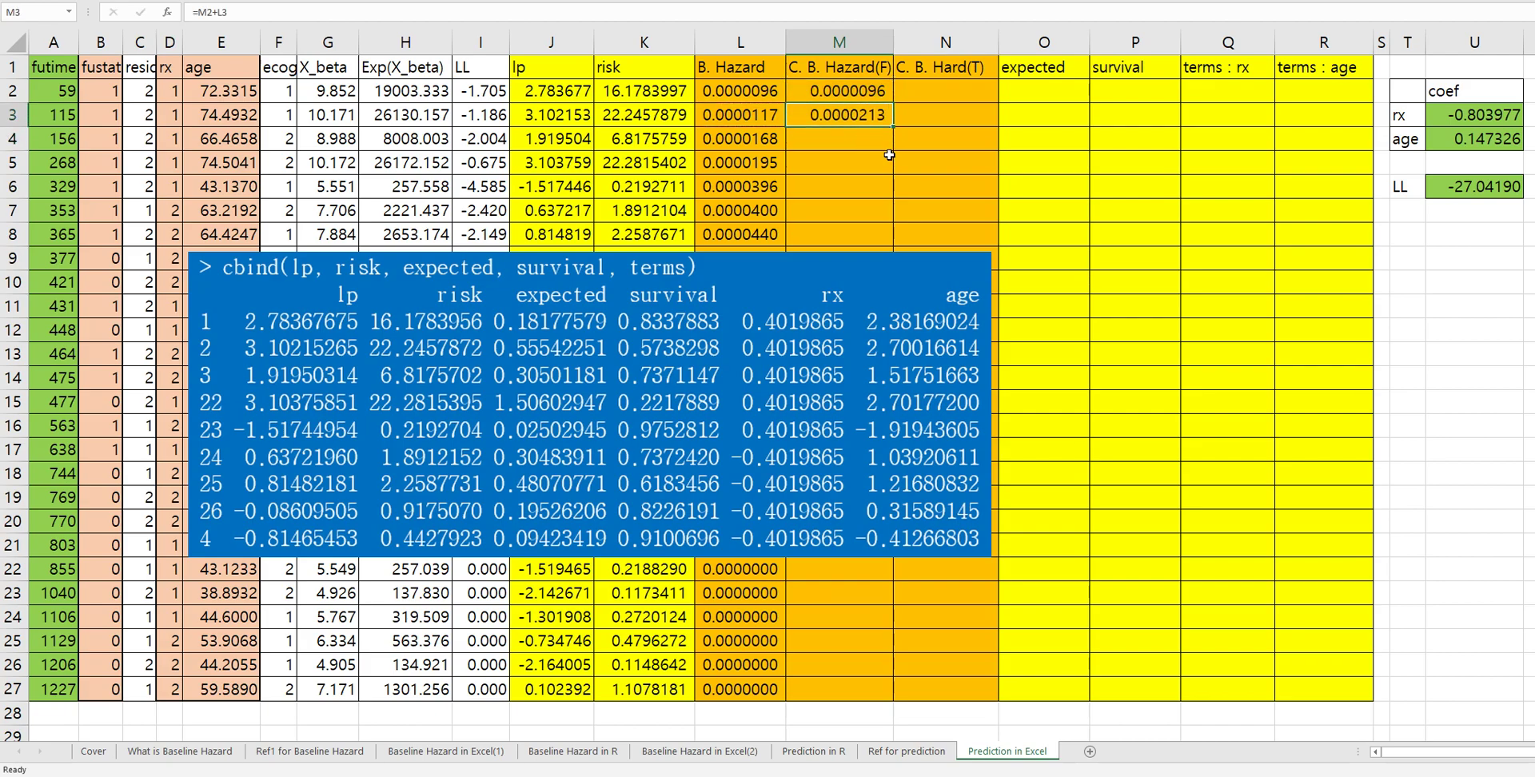
double_click(893, 127)
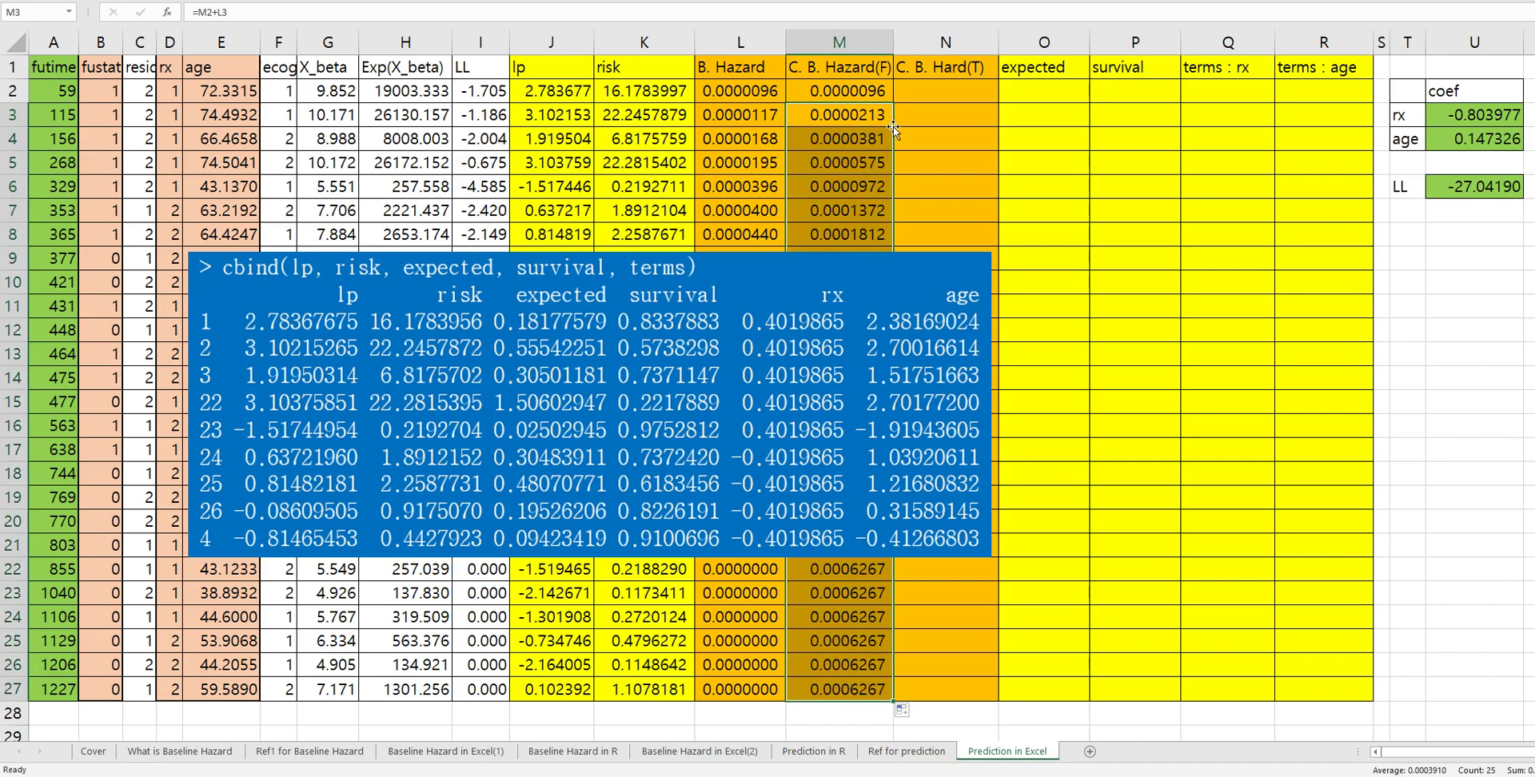
Correct the header in N1 to read C. B. Hazard(T).
click(960, 97)
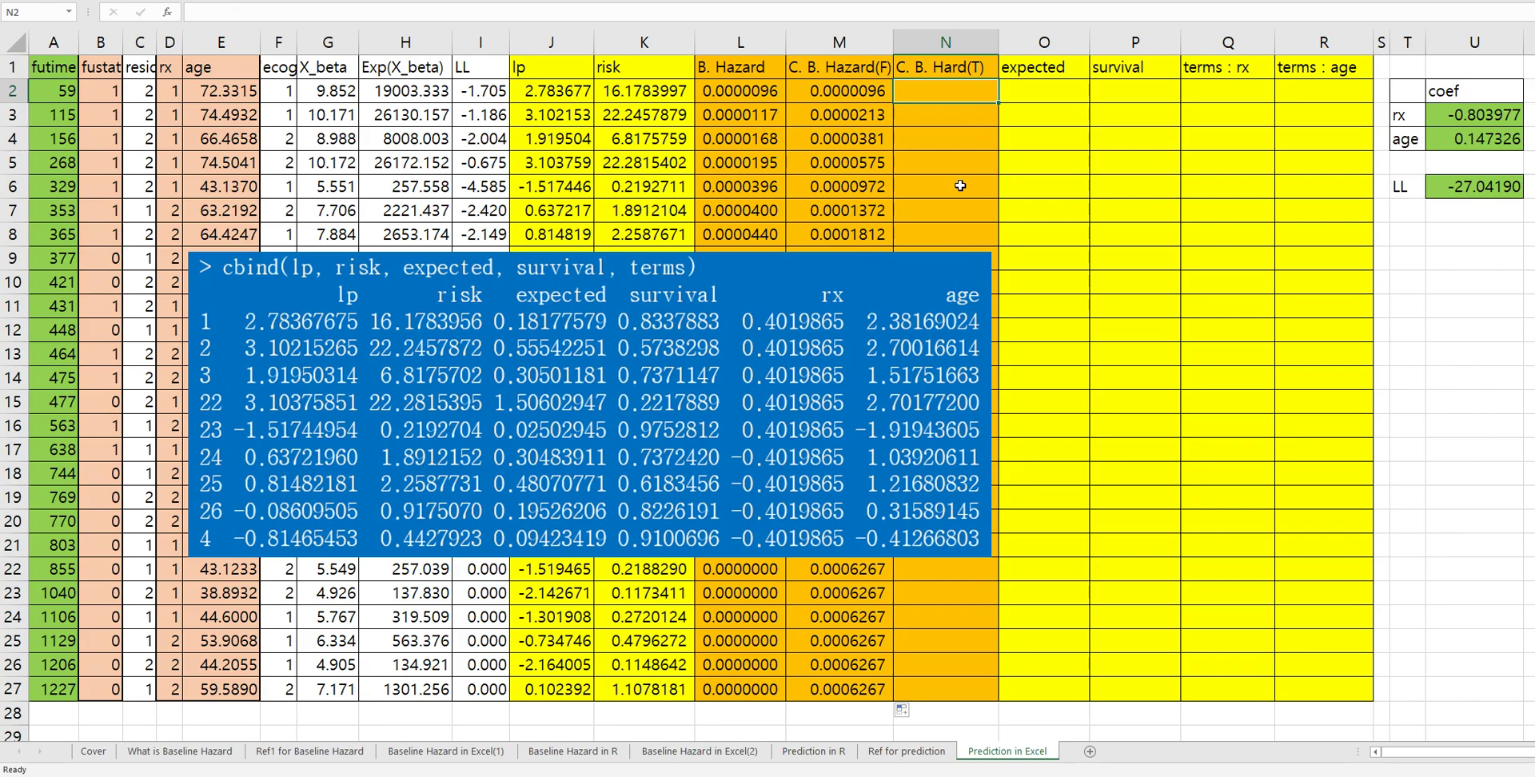
key(Up)
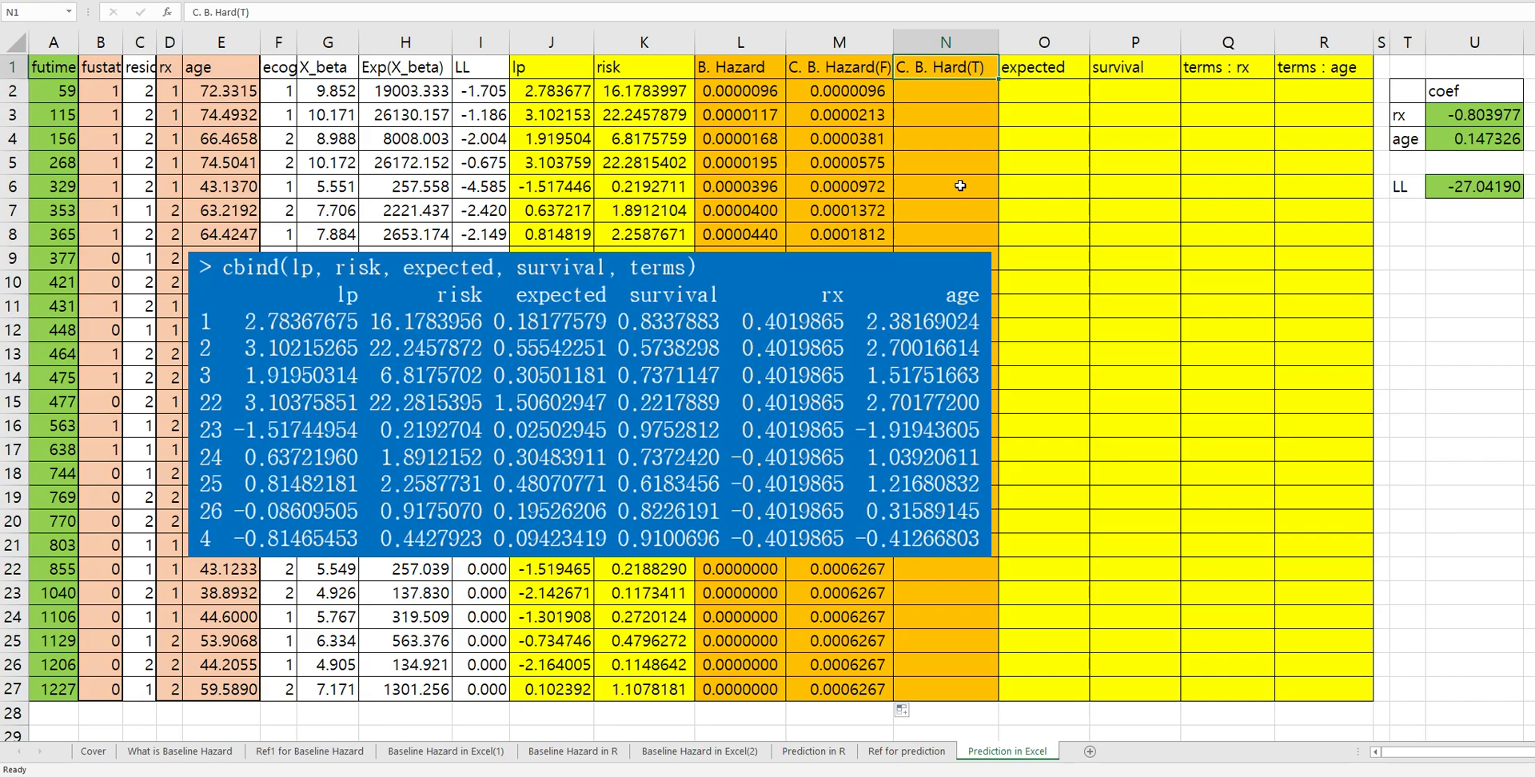
click(229, 14)
text(za)
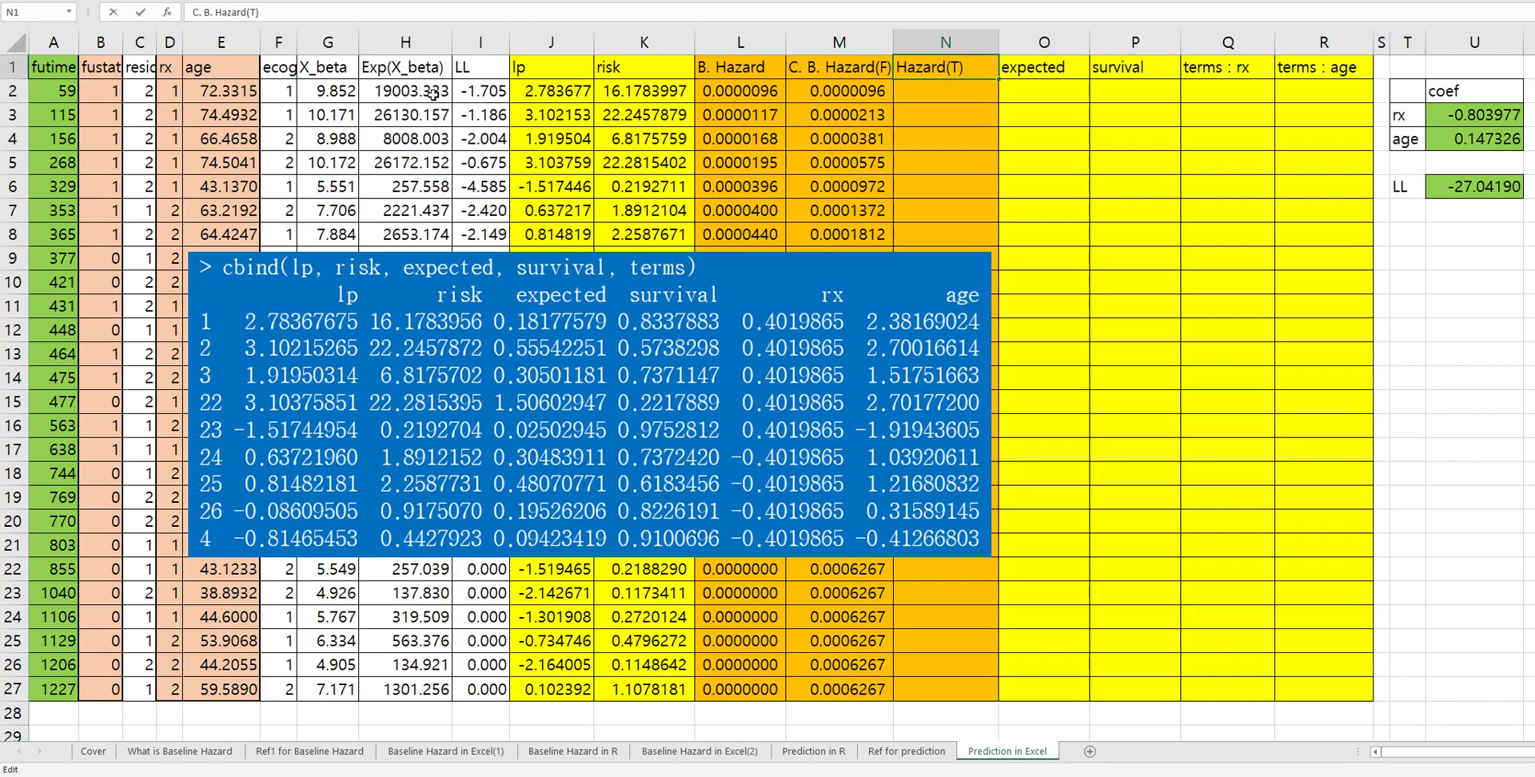
key(Return)
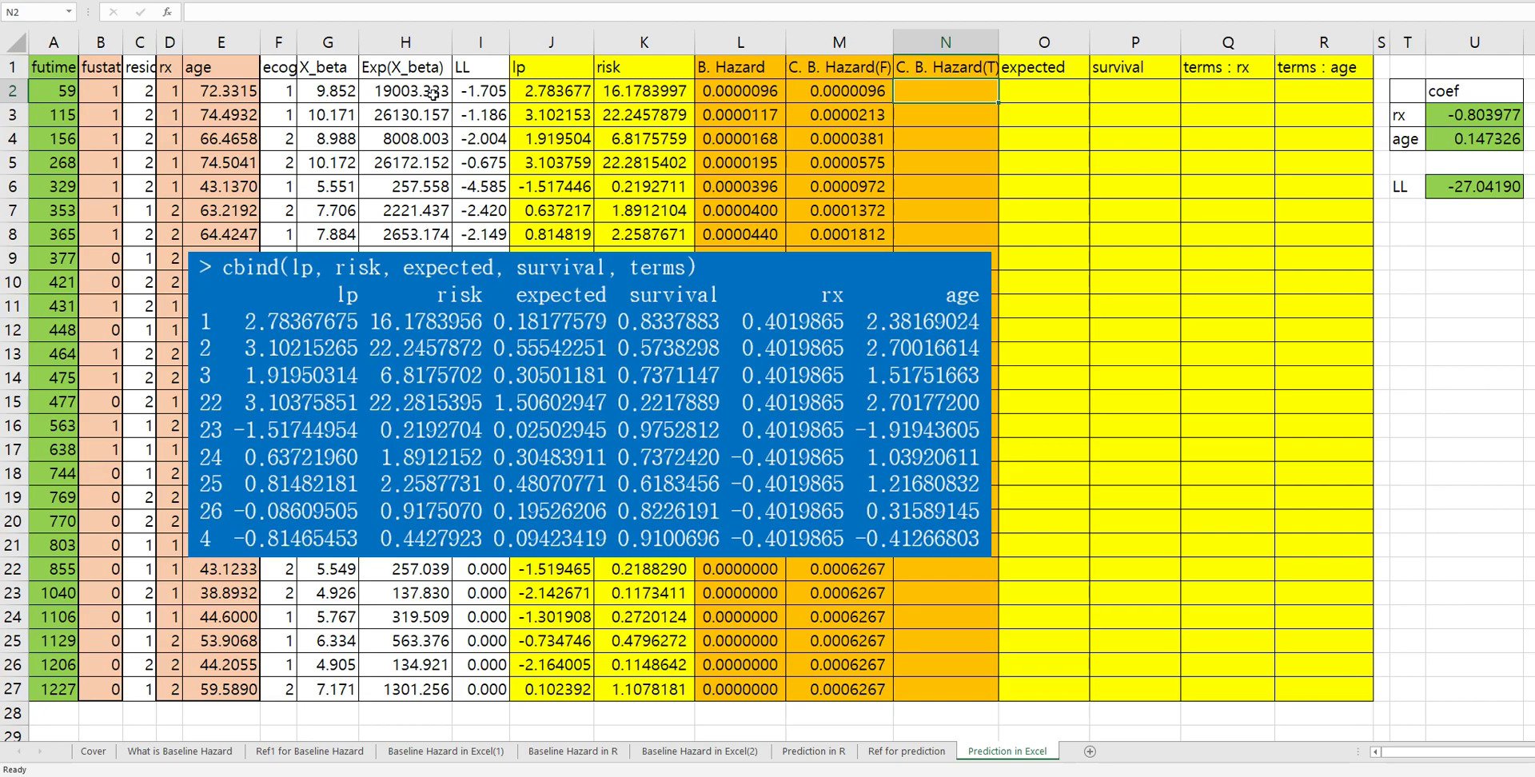
Begin the C. B. Hazard(T) formula in N2 with =M2*EXP(AVERAGE($D$2:$D$27)*$U$3, using the mean rx and its coefficient.
text(=)
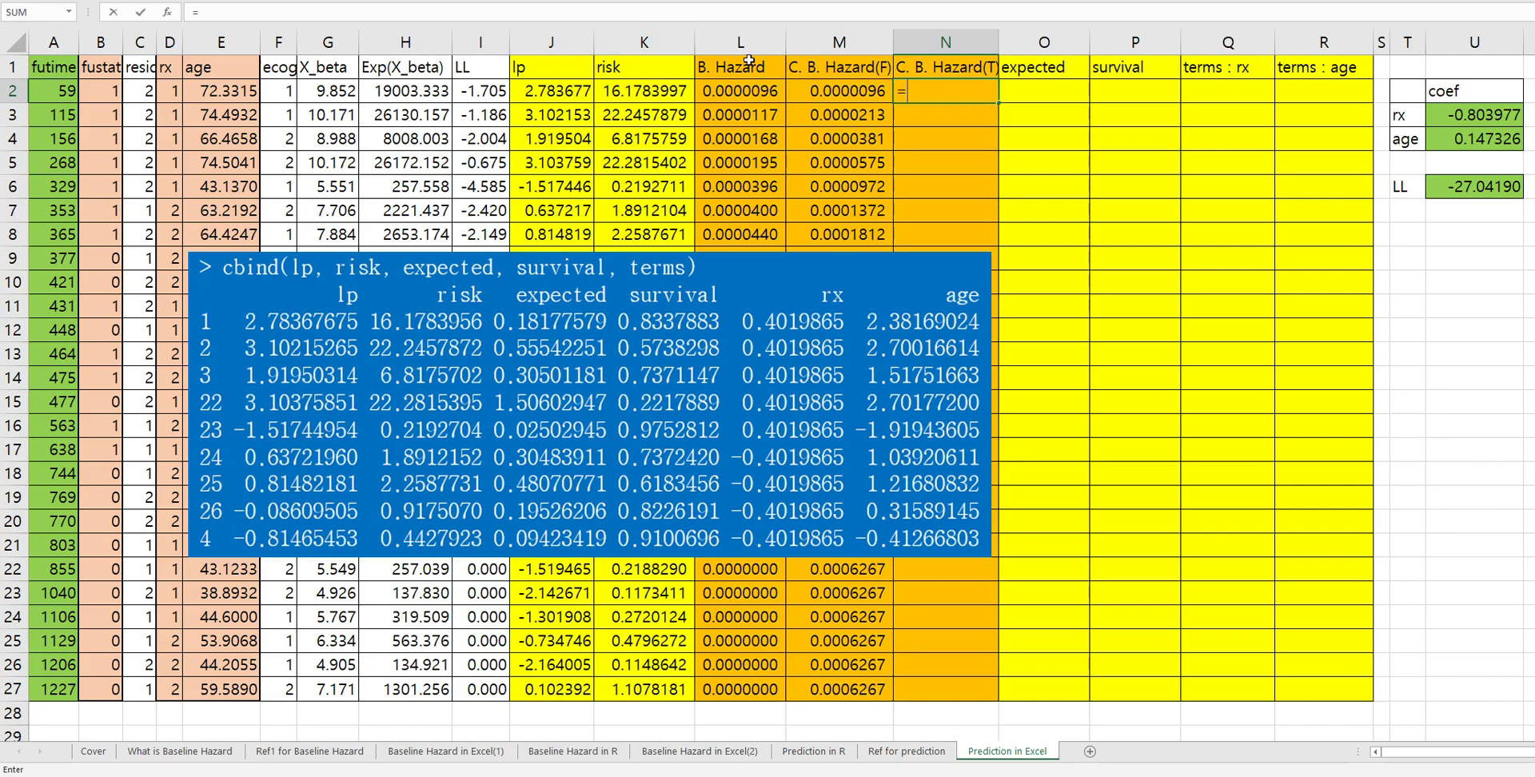
click(853, 93)
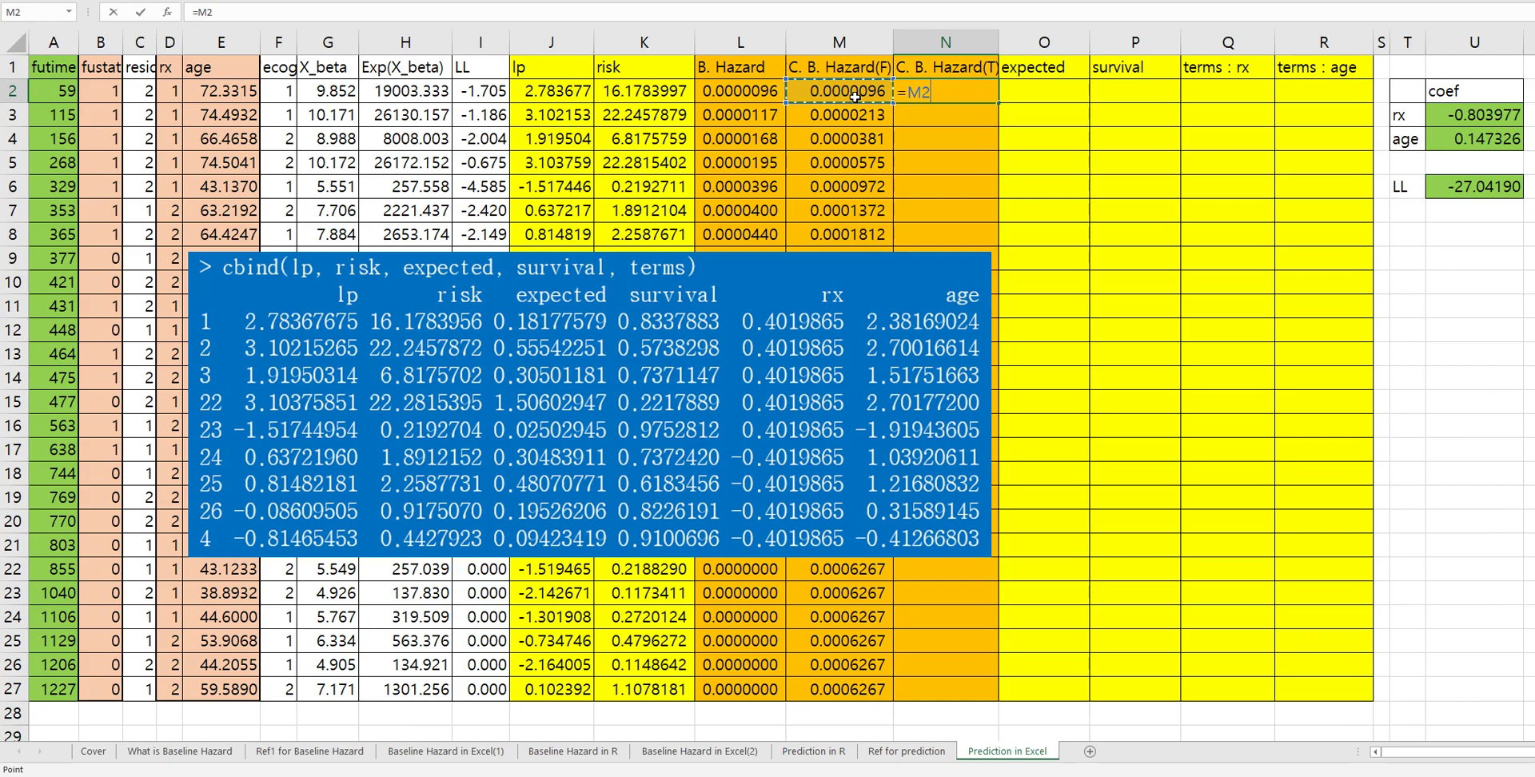
text(*exp)
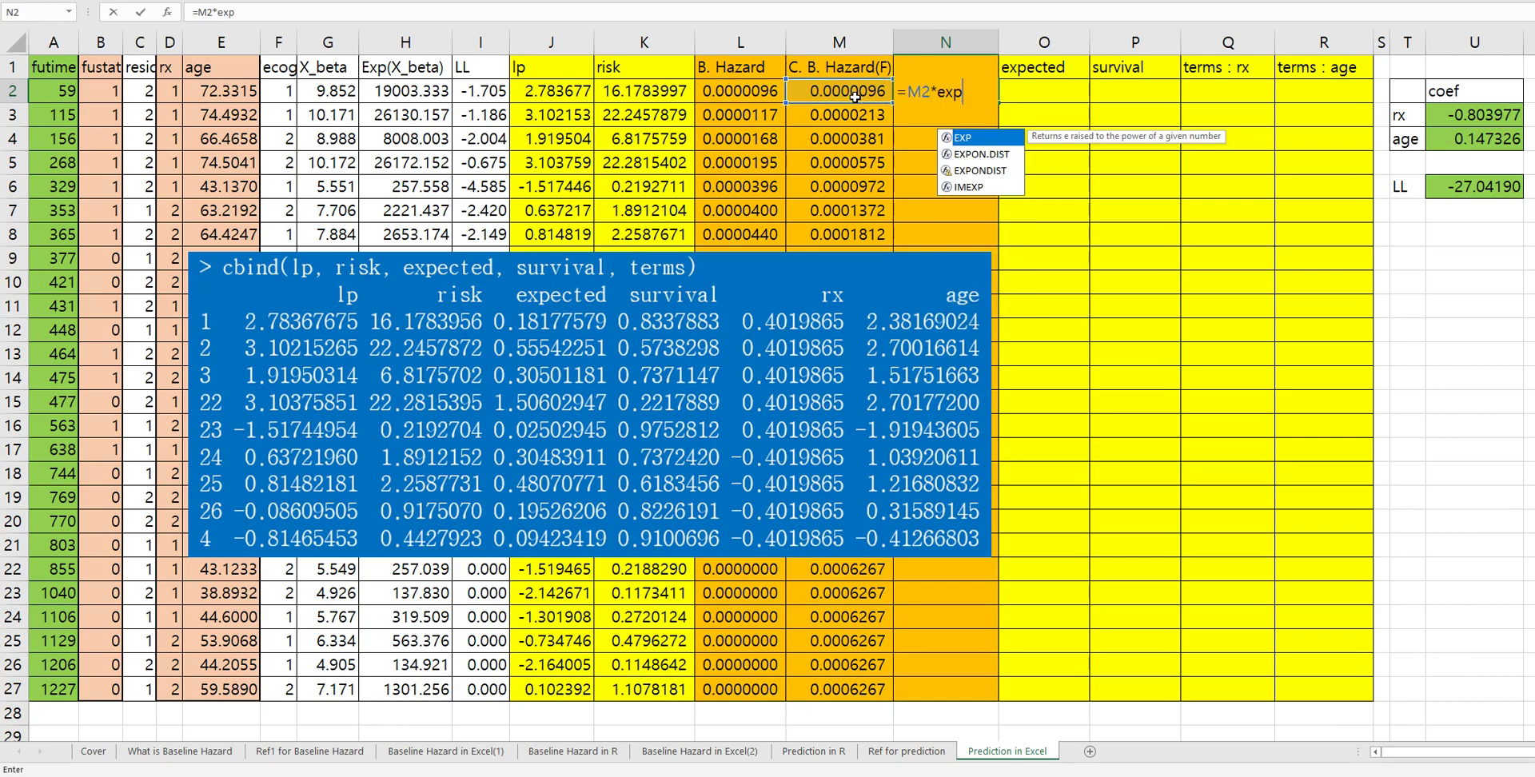
text((average)
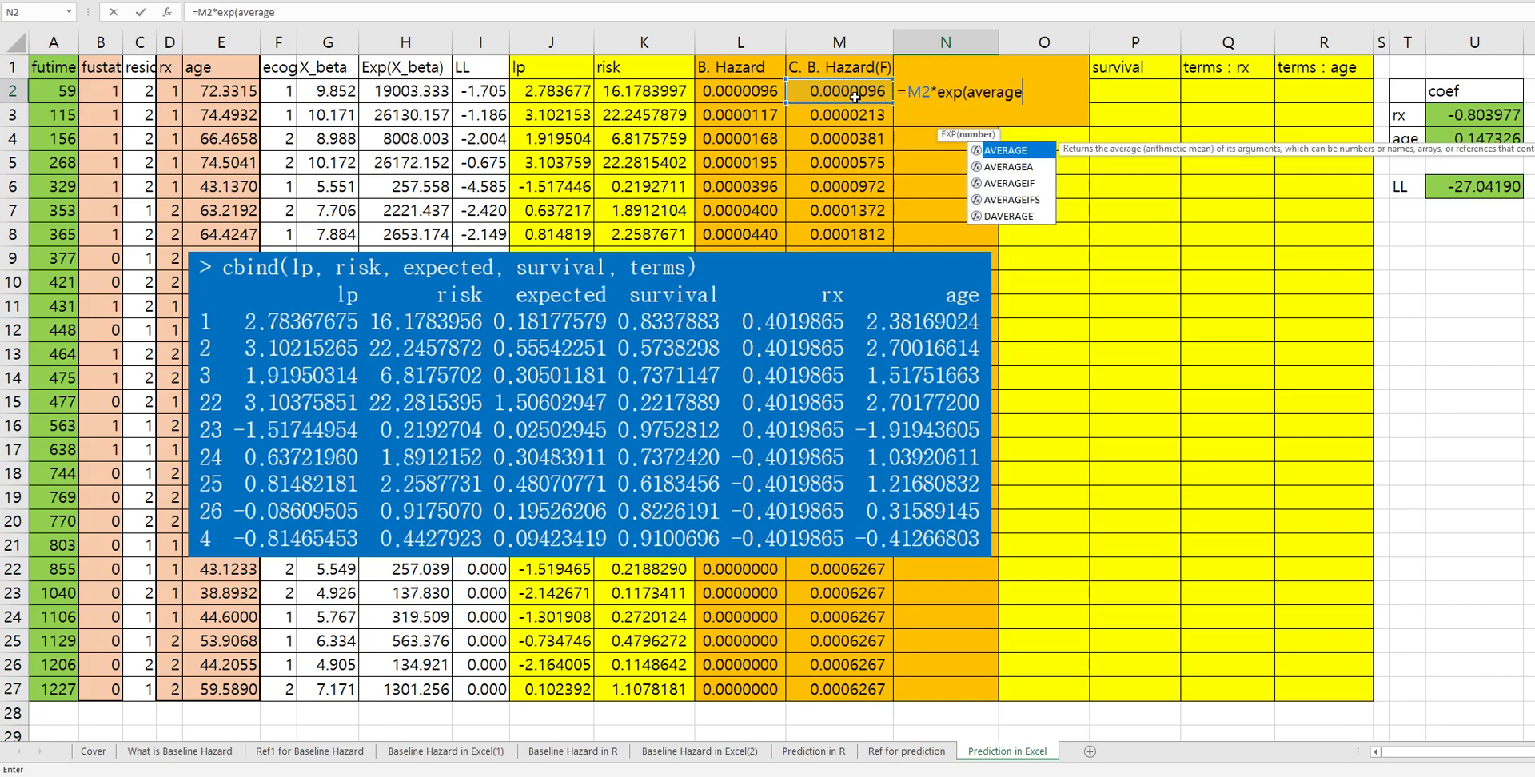
text(()
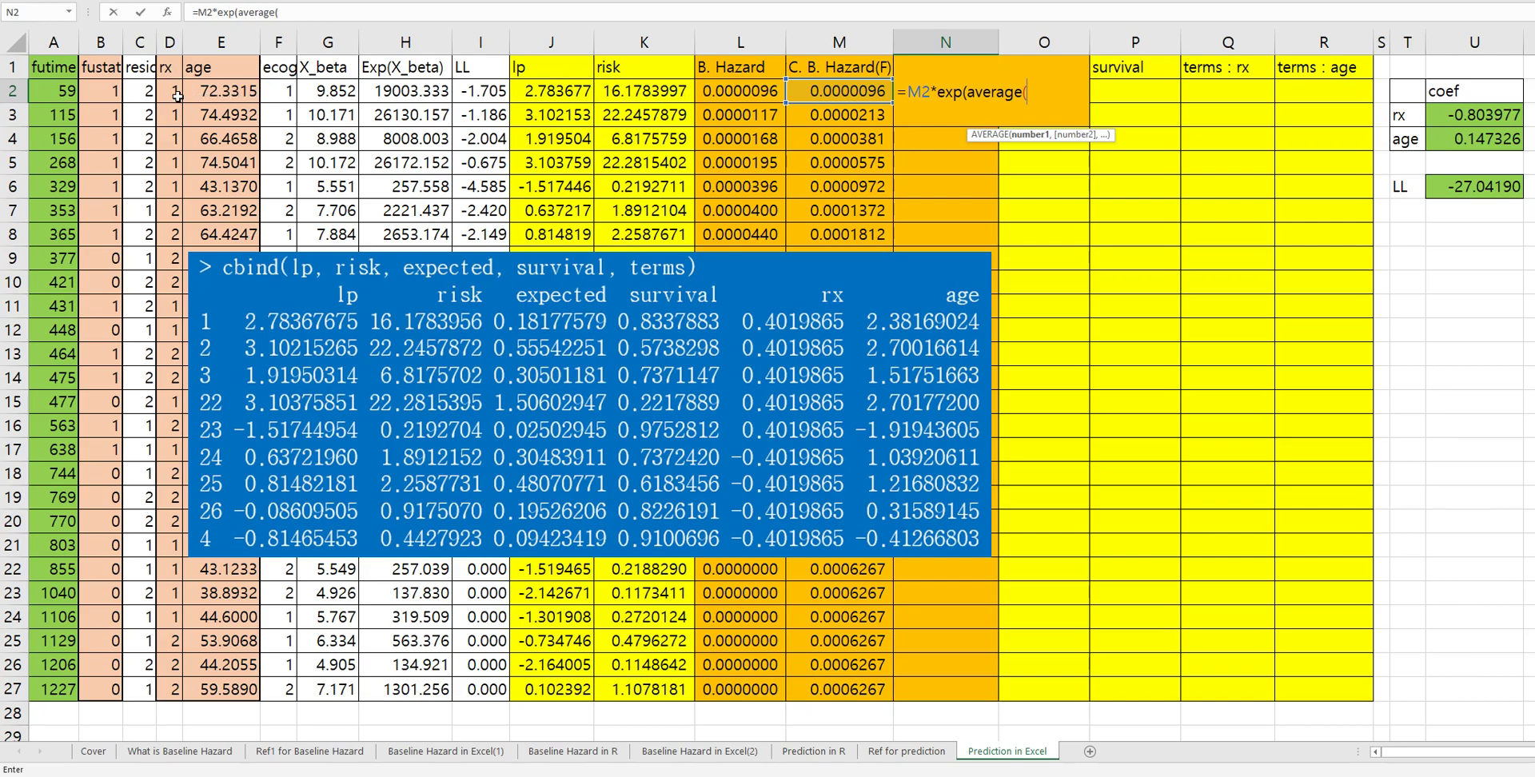
drag(176, 95, 176, 689)
key(F4)
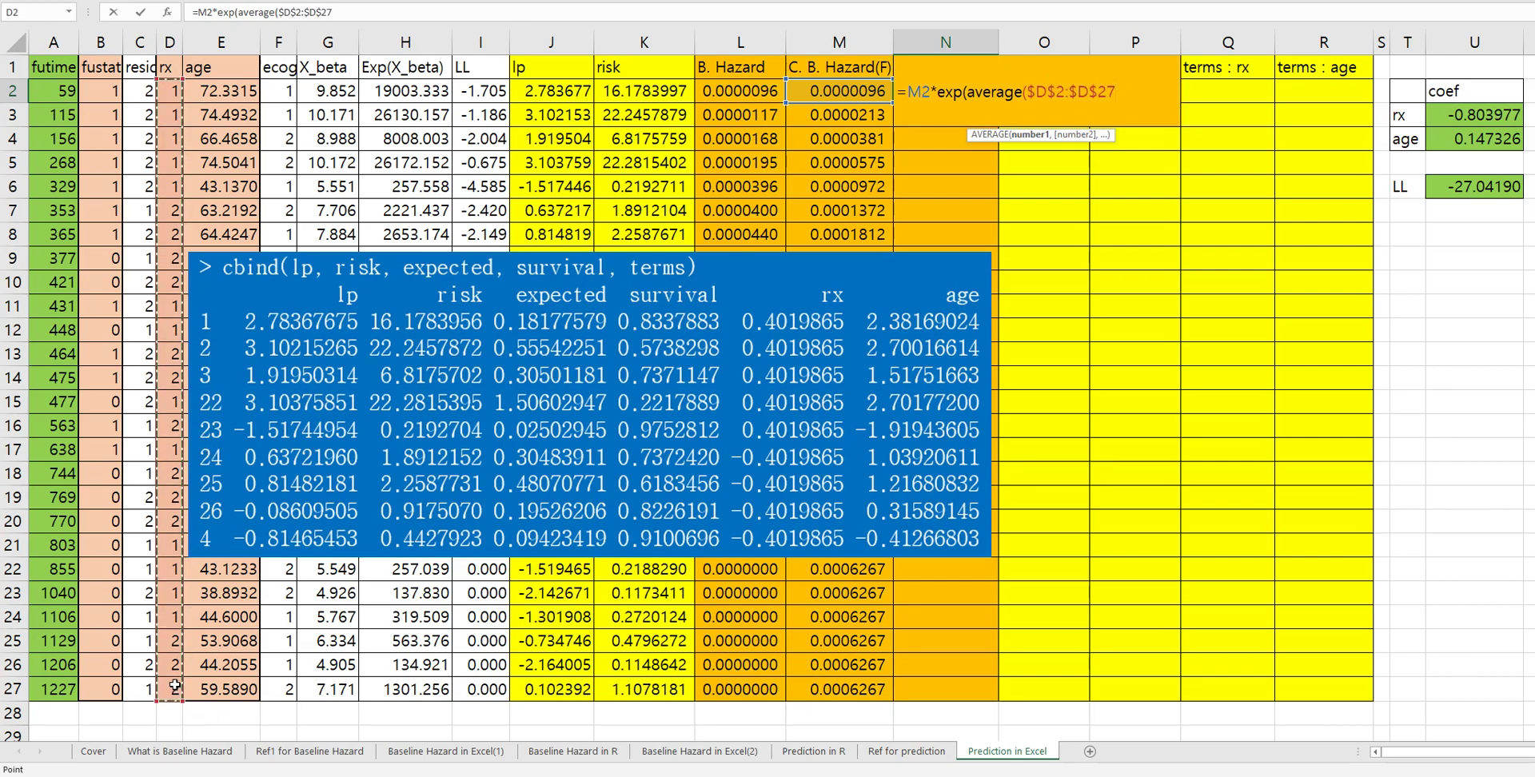
text()*)
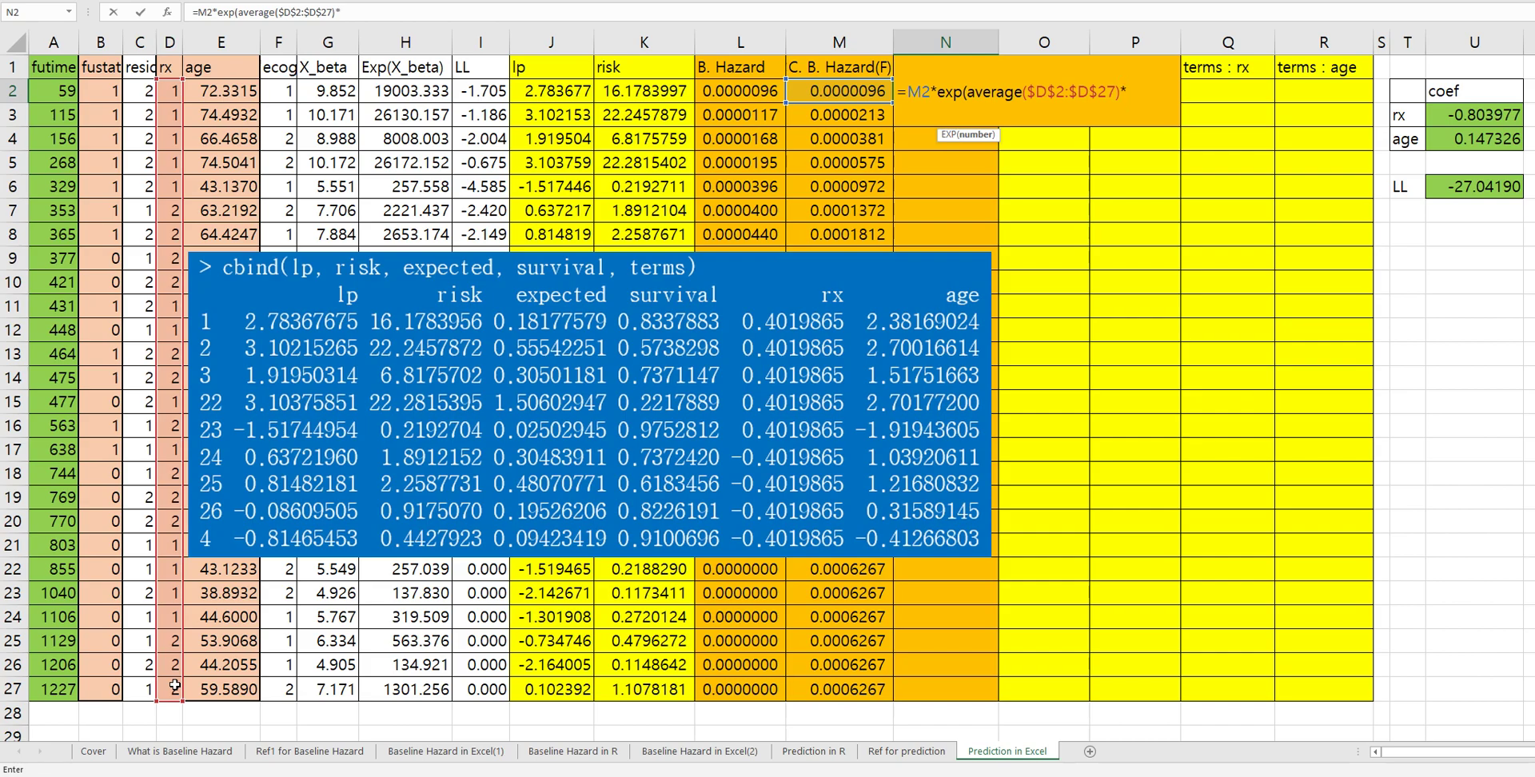
click(1456, 117)
key(F4)
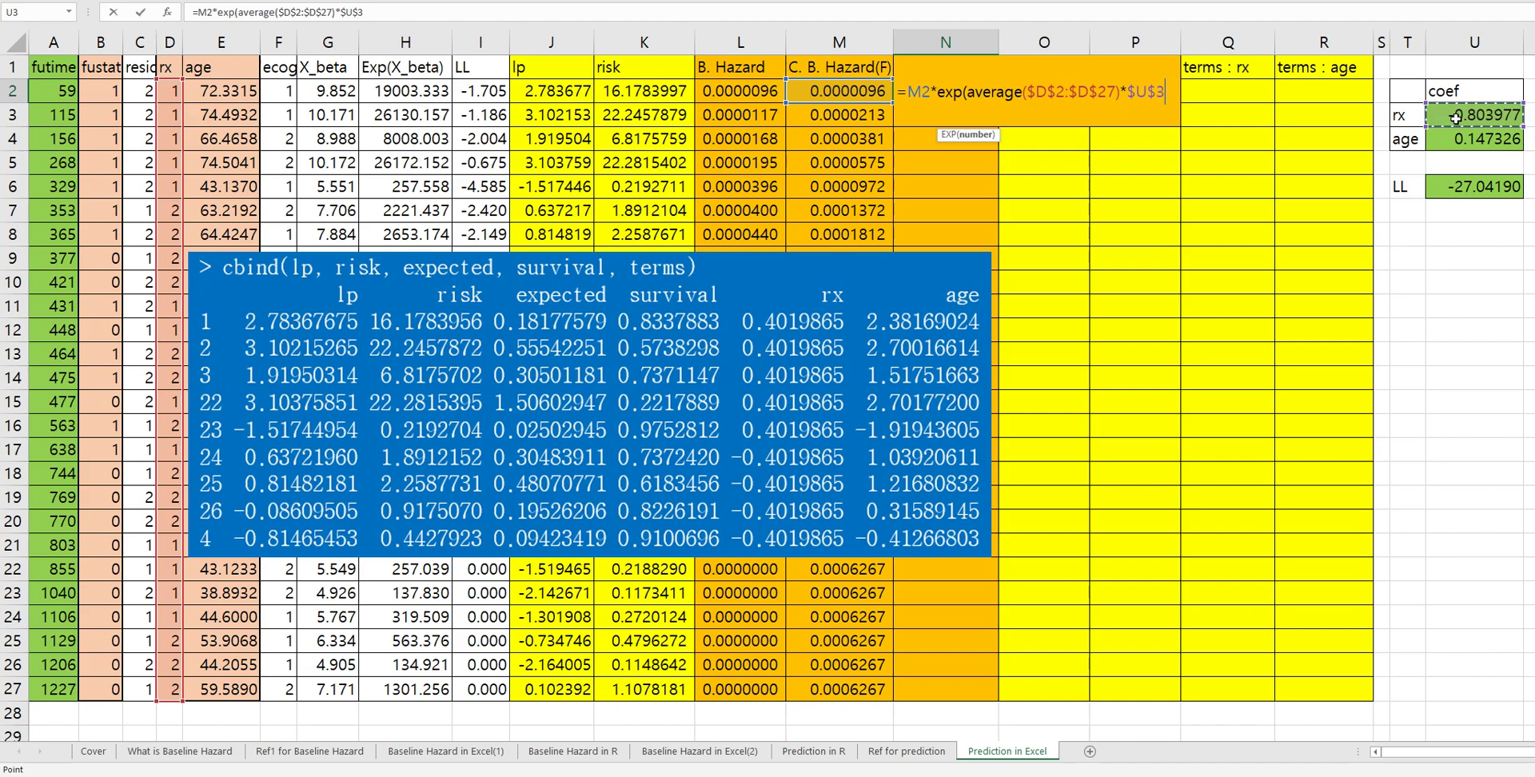
Complete the N2 formula with +AVERAGE($E$2:$E$27)*$U$4) for the age term and fill it down through N27.
text(+average()
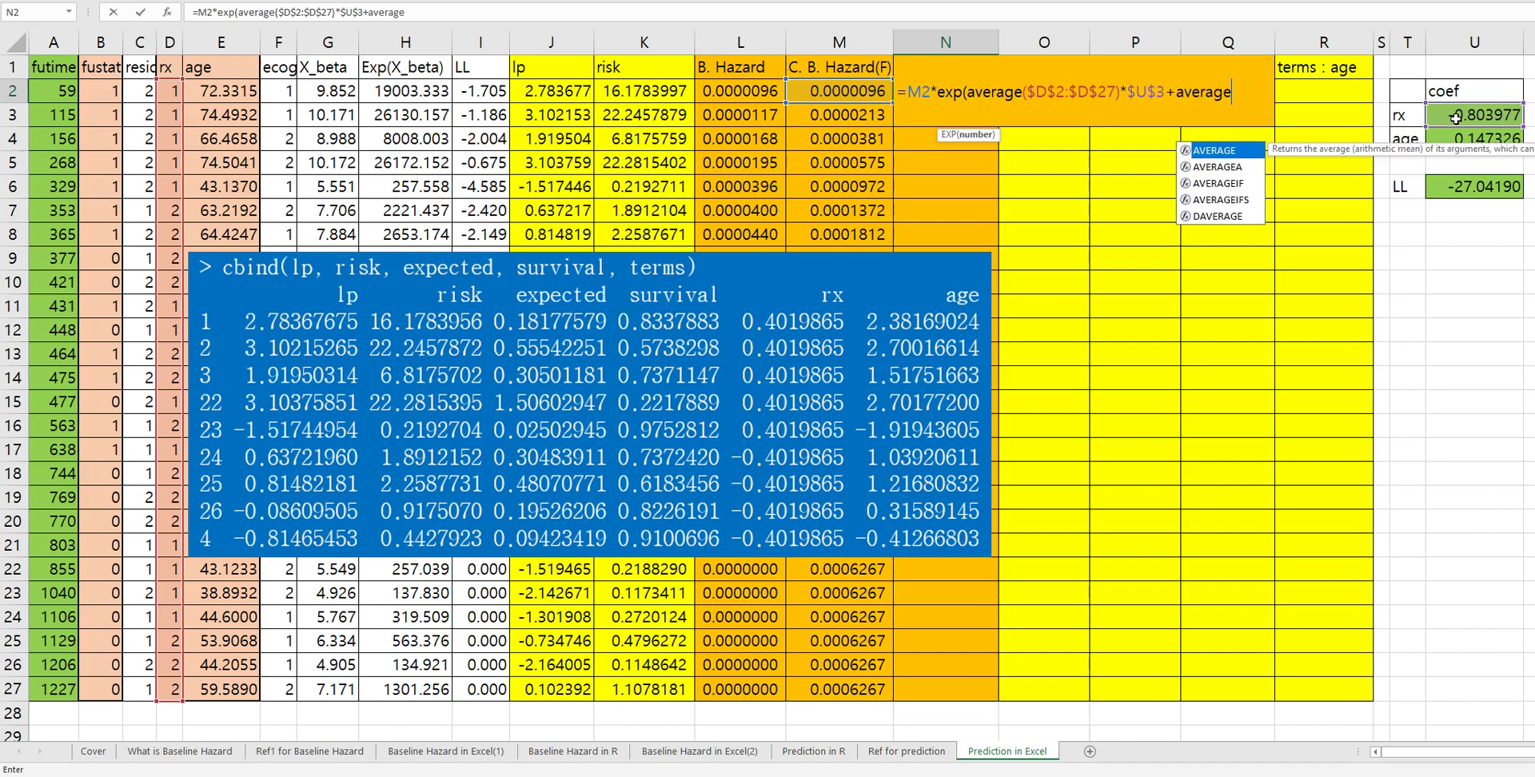
click(234, 94)
drag(235, 93, 229, 689)
key(F4)
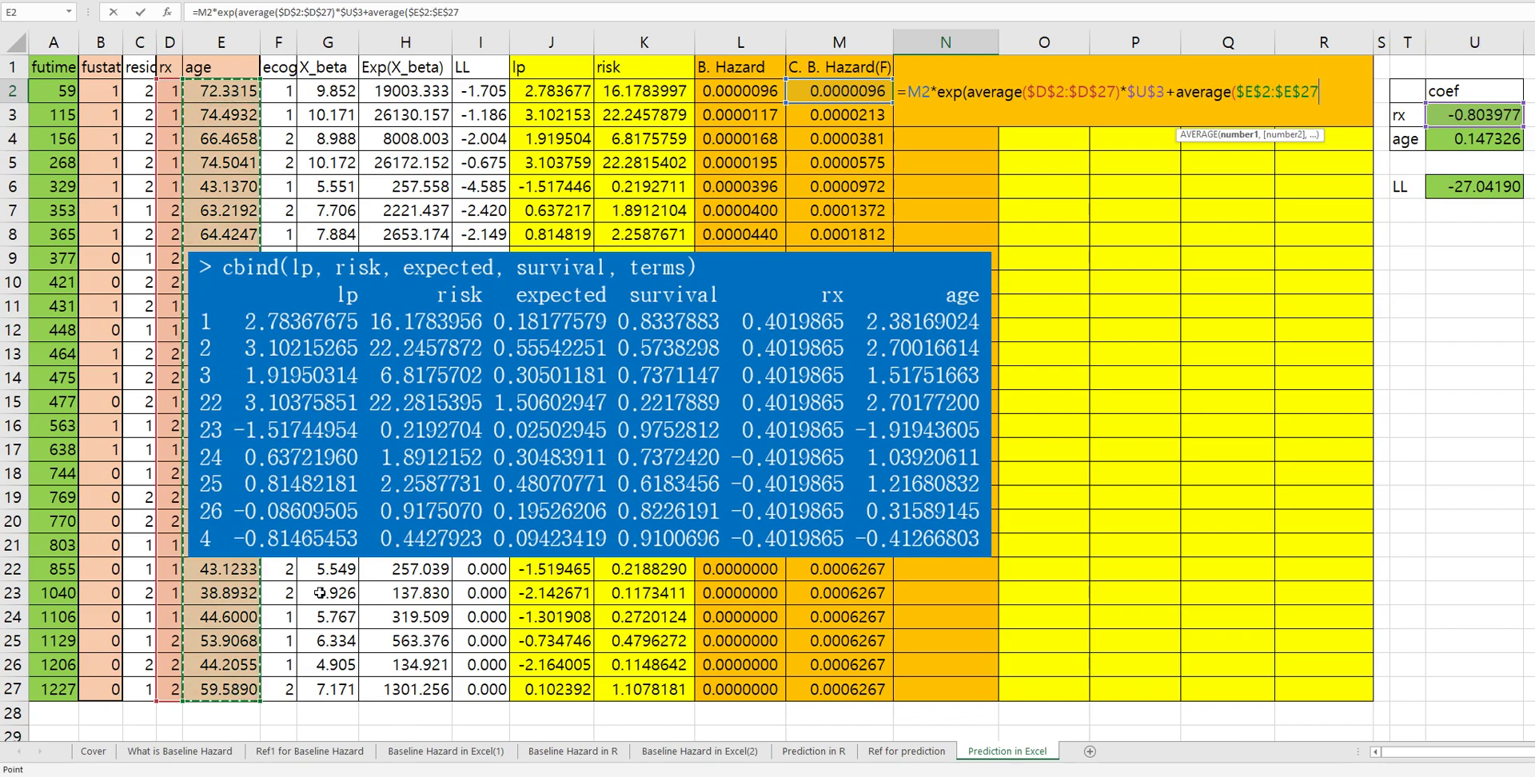
click(474, 14)
text())
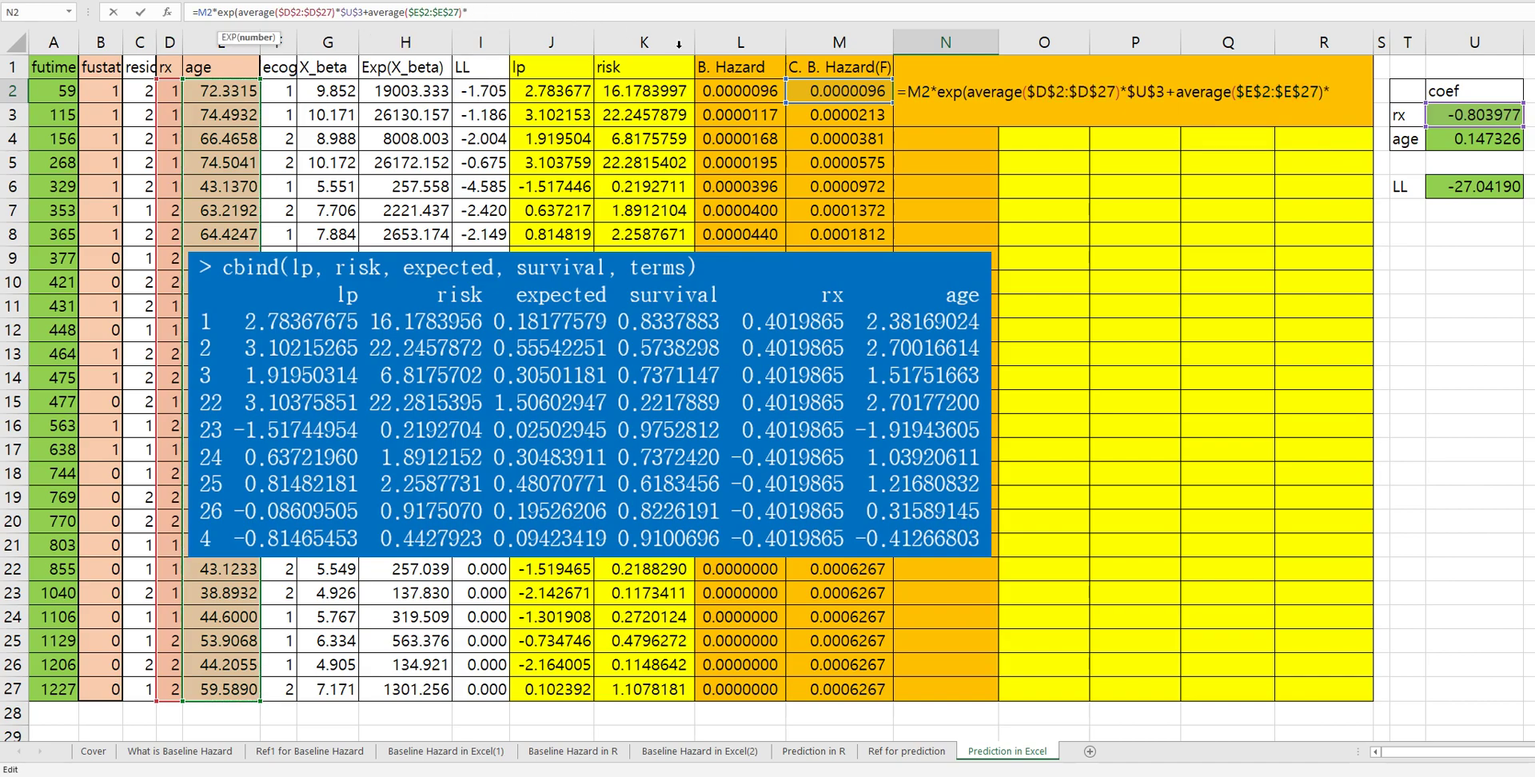
text(*)
click(1455, 139)
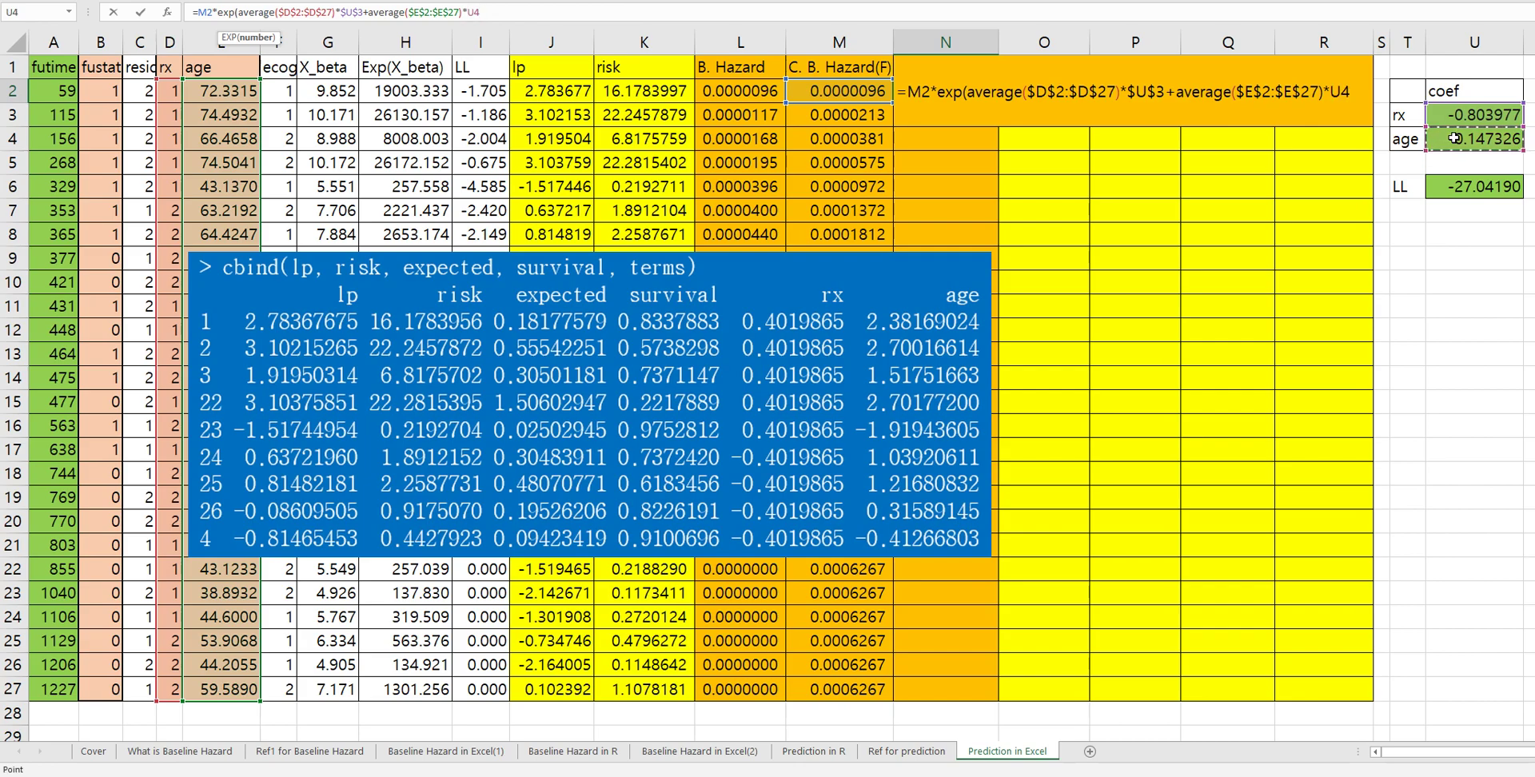
key(F4)
text())
key(Return)
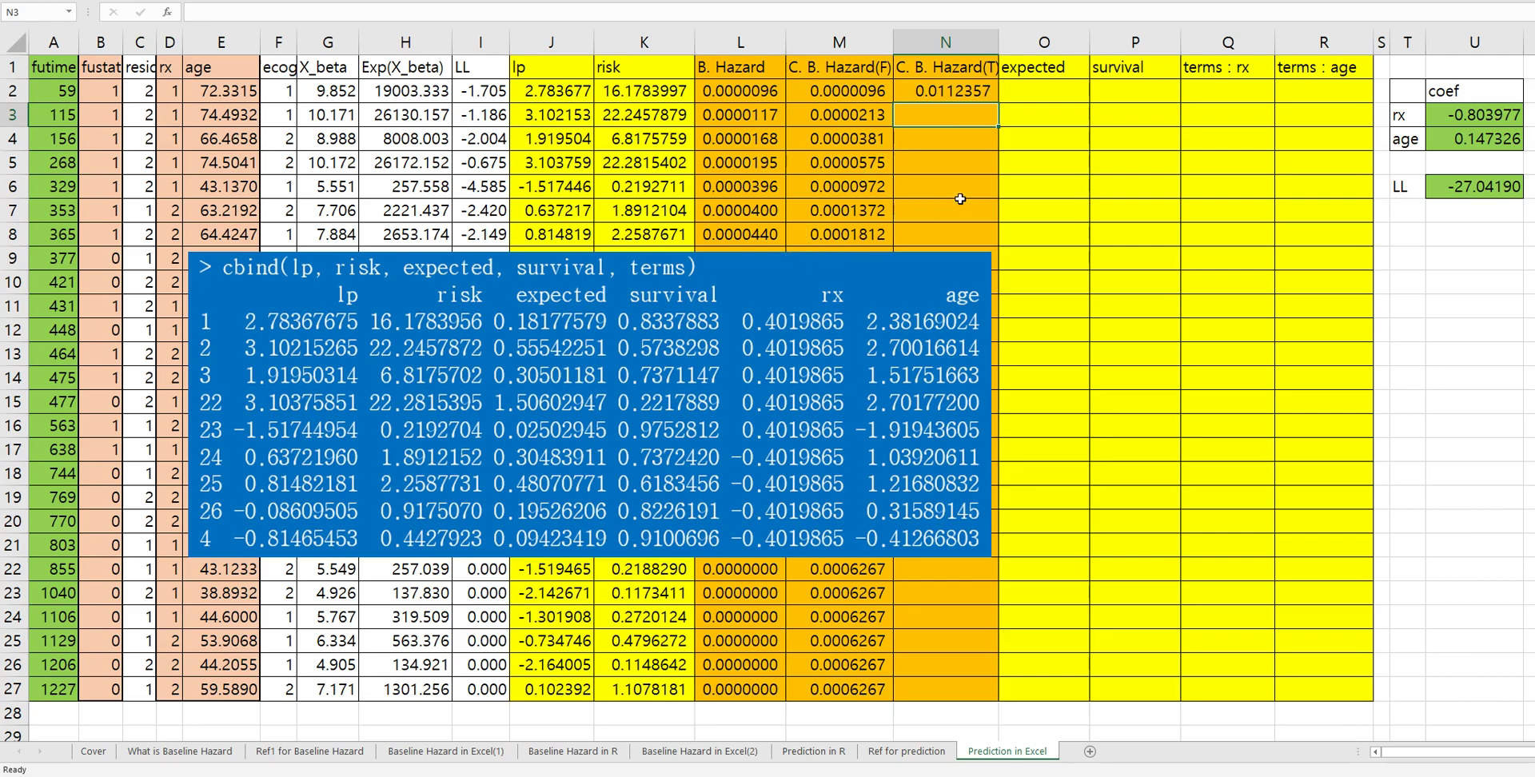
click(970, 93)
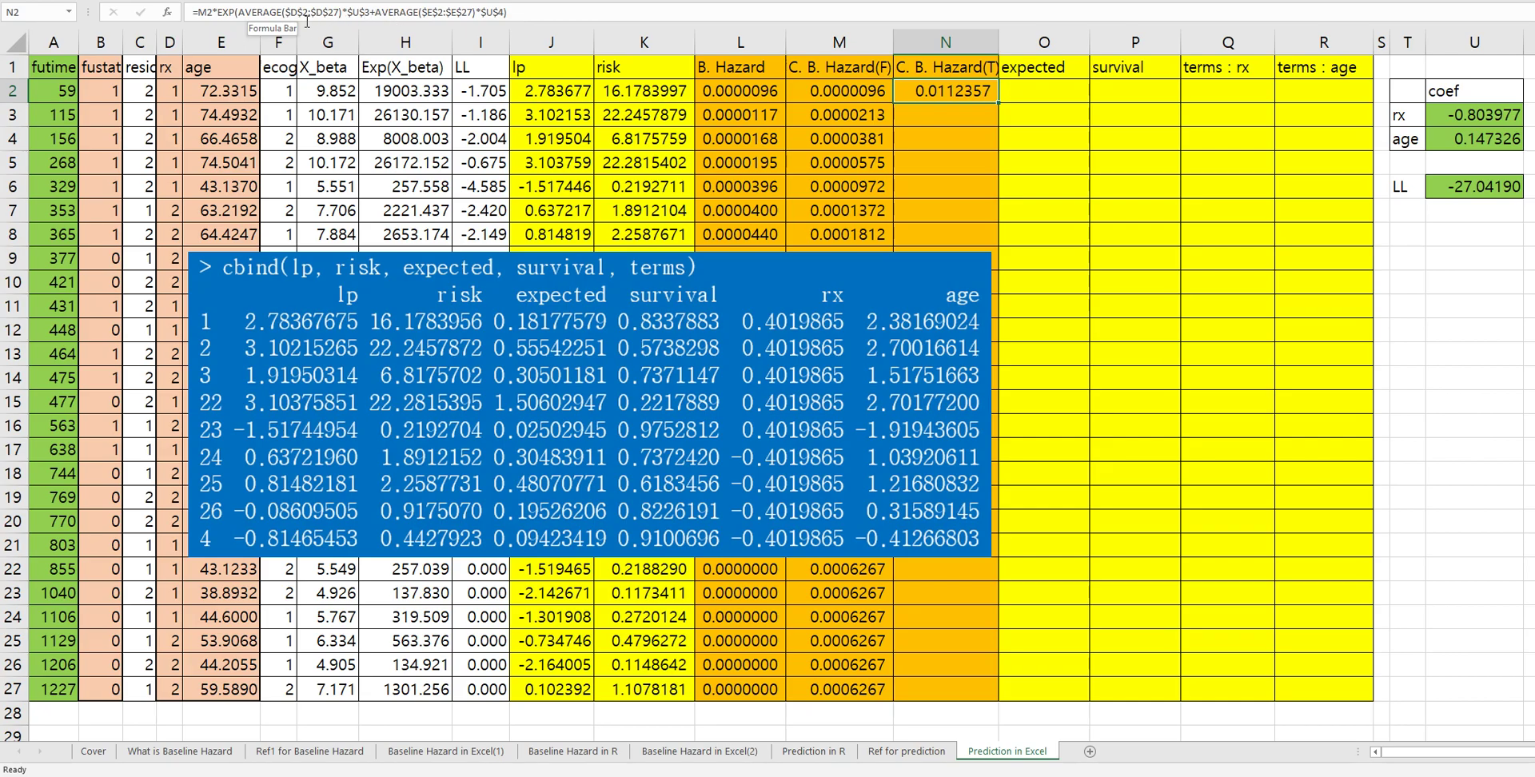
double_click(994, 105)
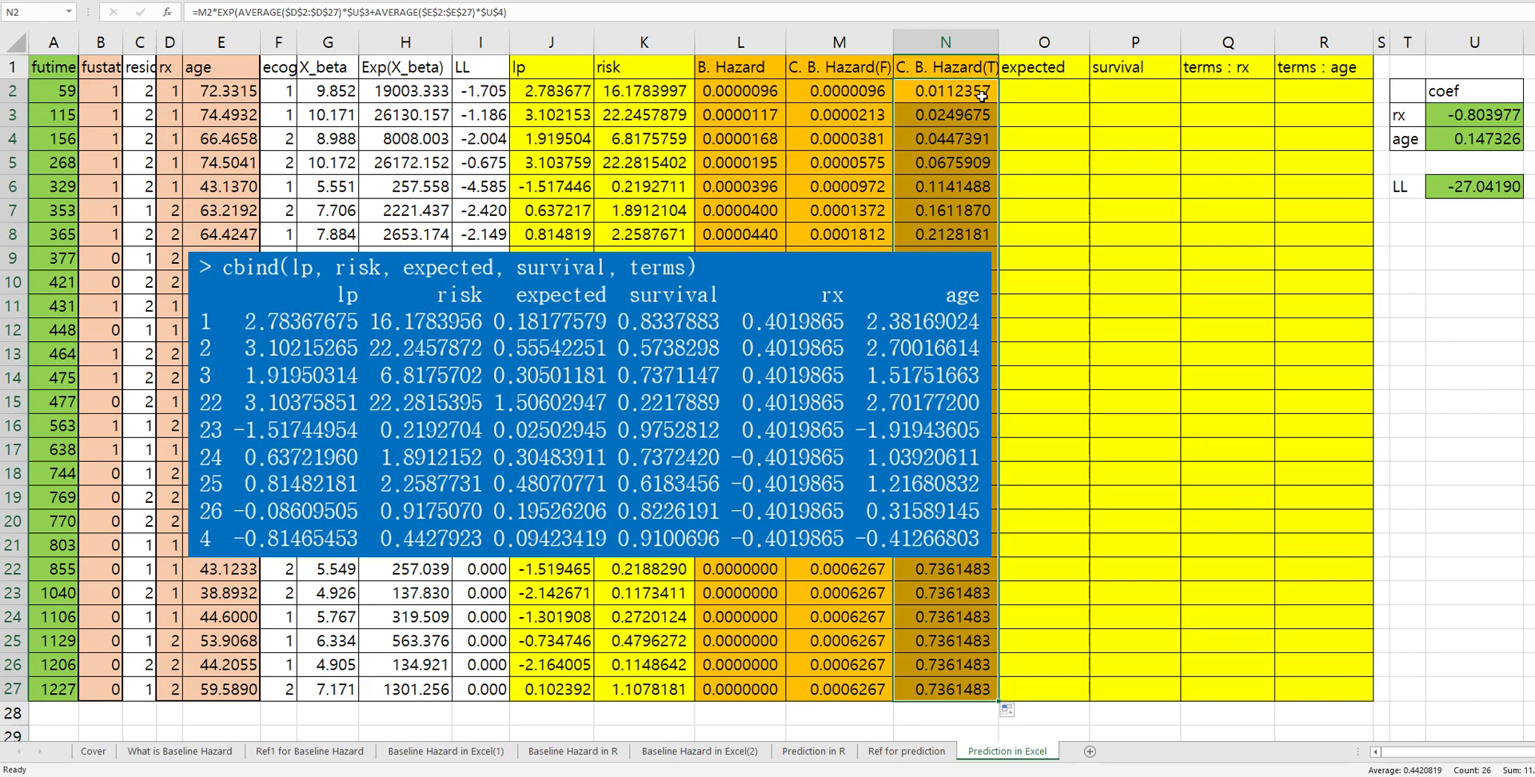
Calculate expected with =N2*K2 in O2 and fill the formula down through O27.
click(1031, 94)
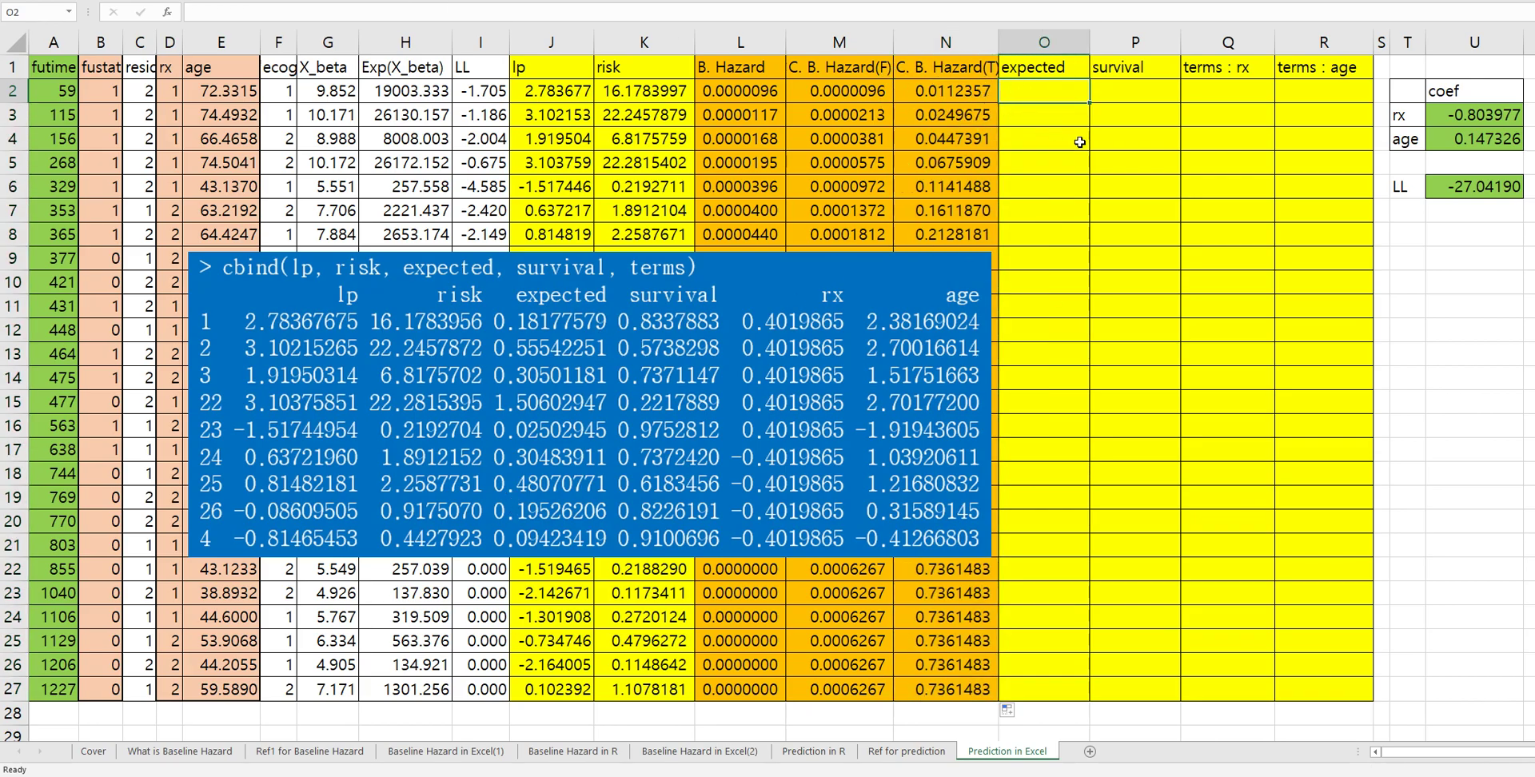
text(=)
key(Left)
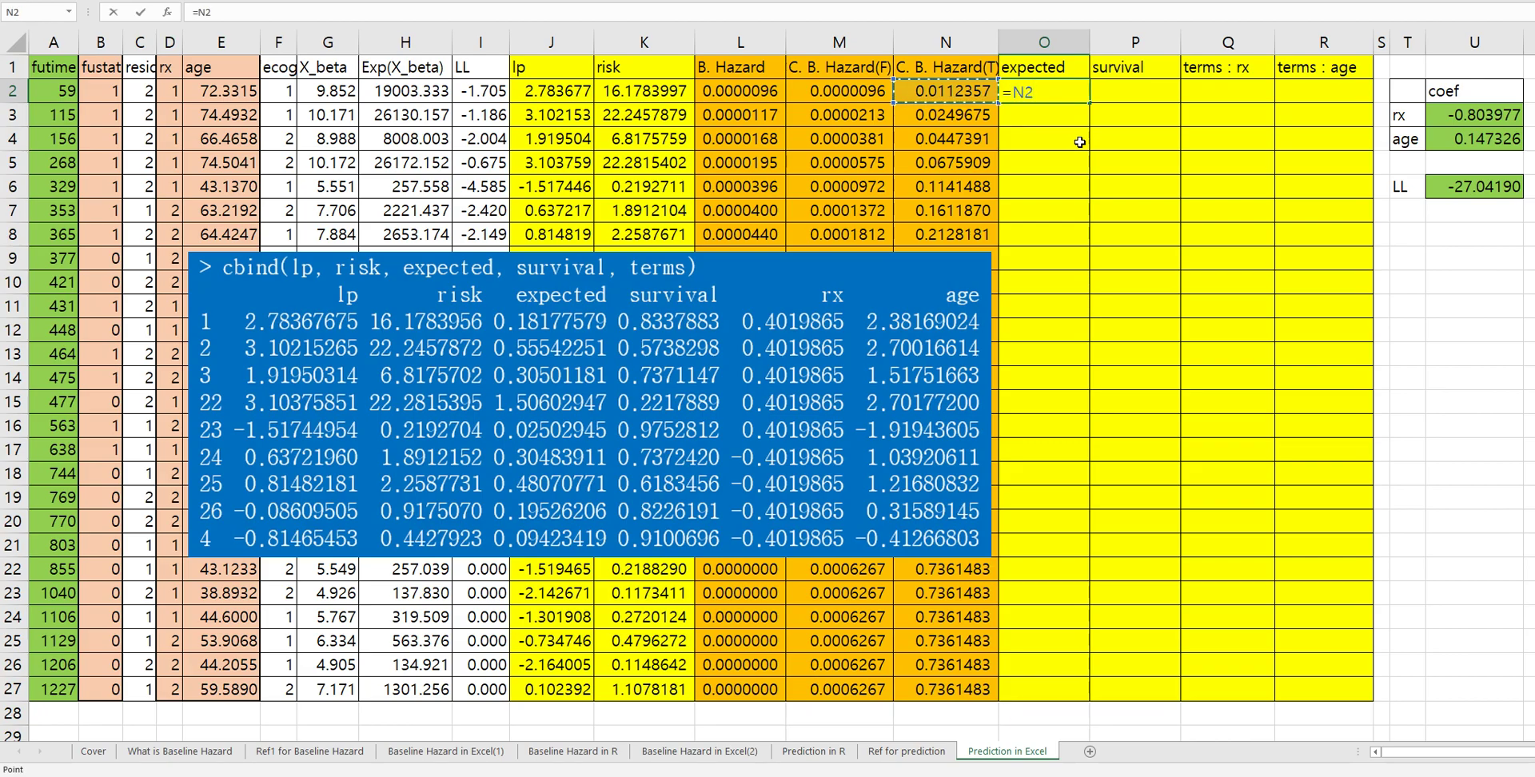
text(*)
key(Left)
key(Left)
key(Left)
key(Left)
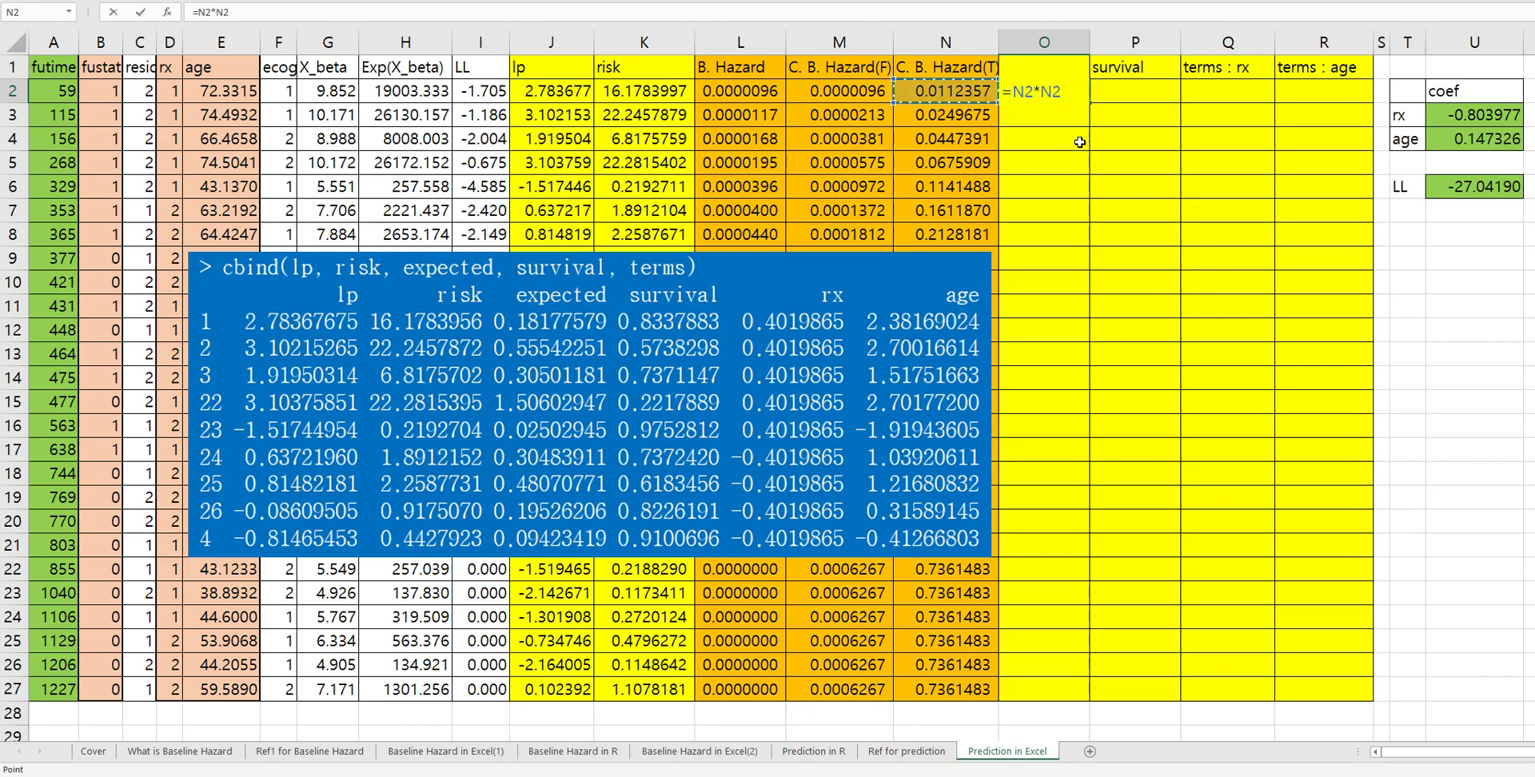
key(ctrl+Return)
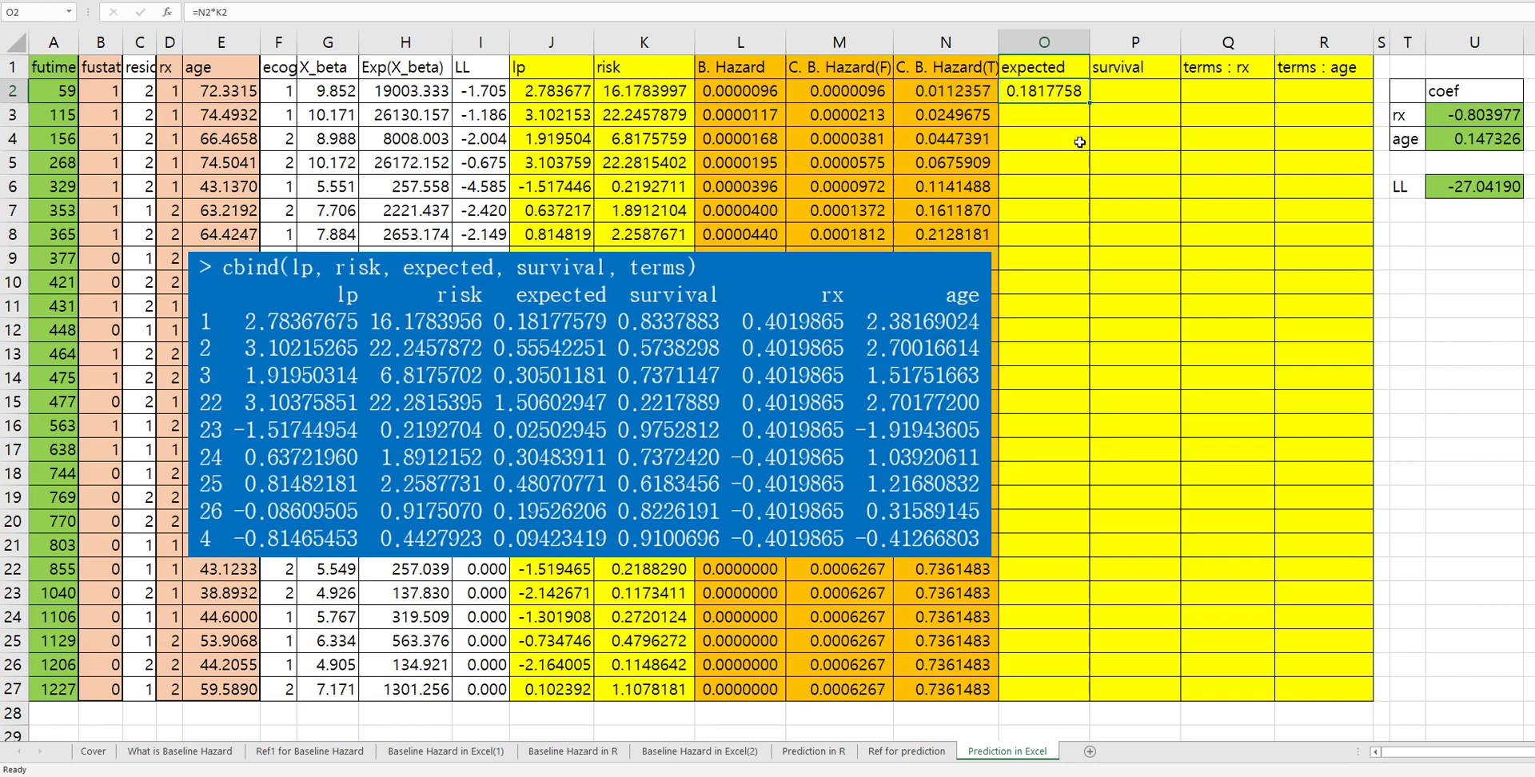
double_click(1089, 103)
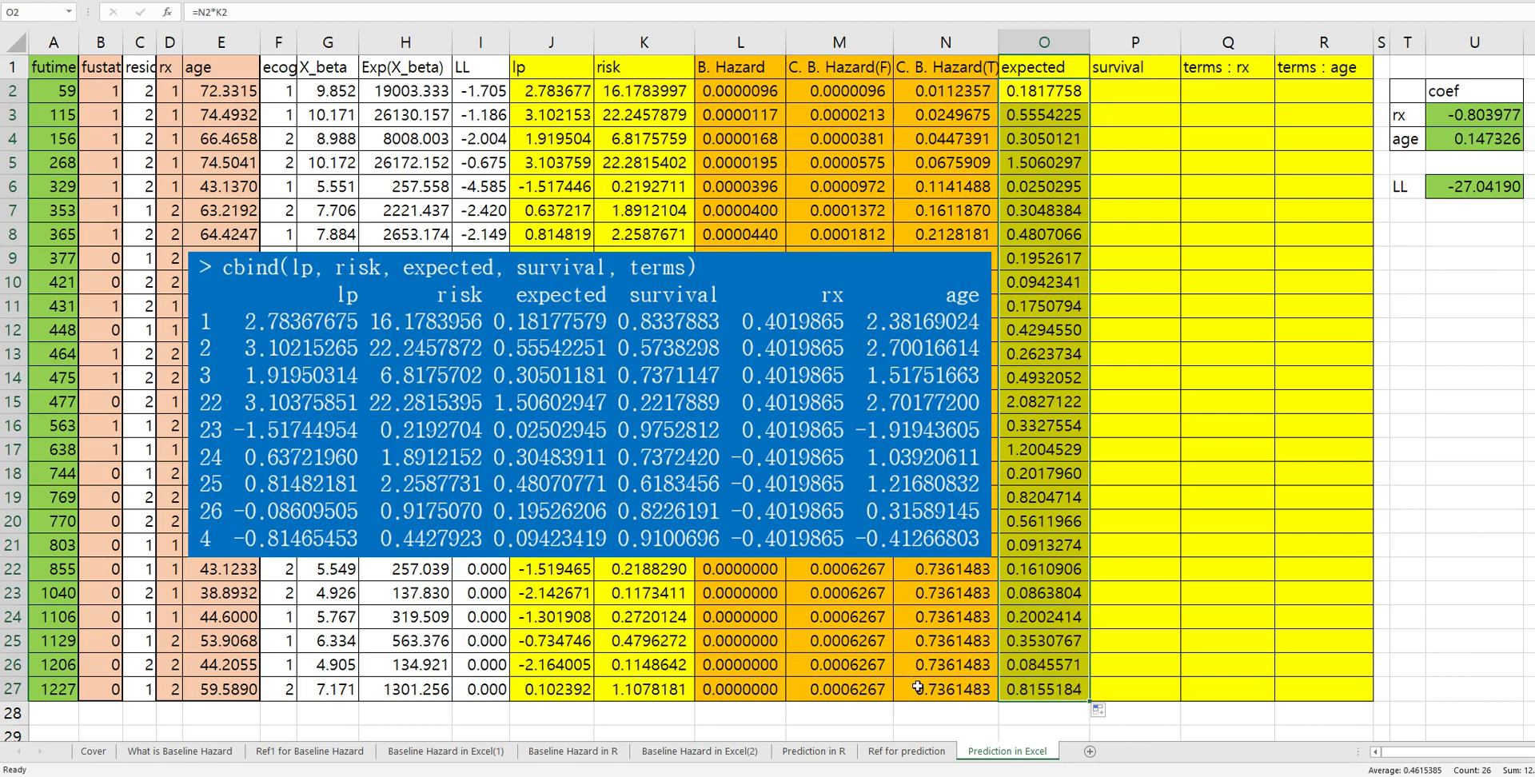
Review the expected and survival probability definitions on the Ref for prediction sheet and return to the expected column on Prediction in Excel.
click(923, 753)
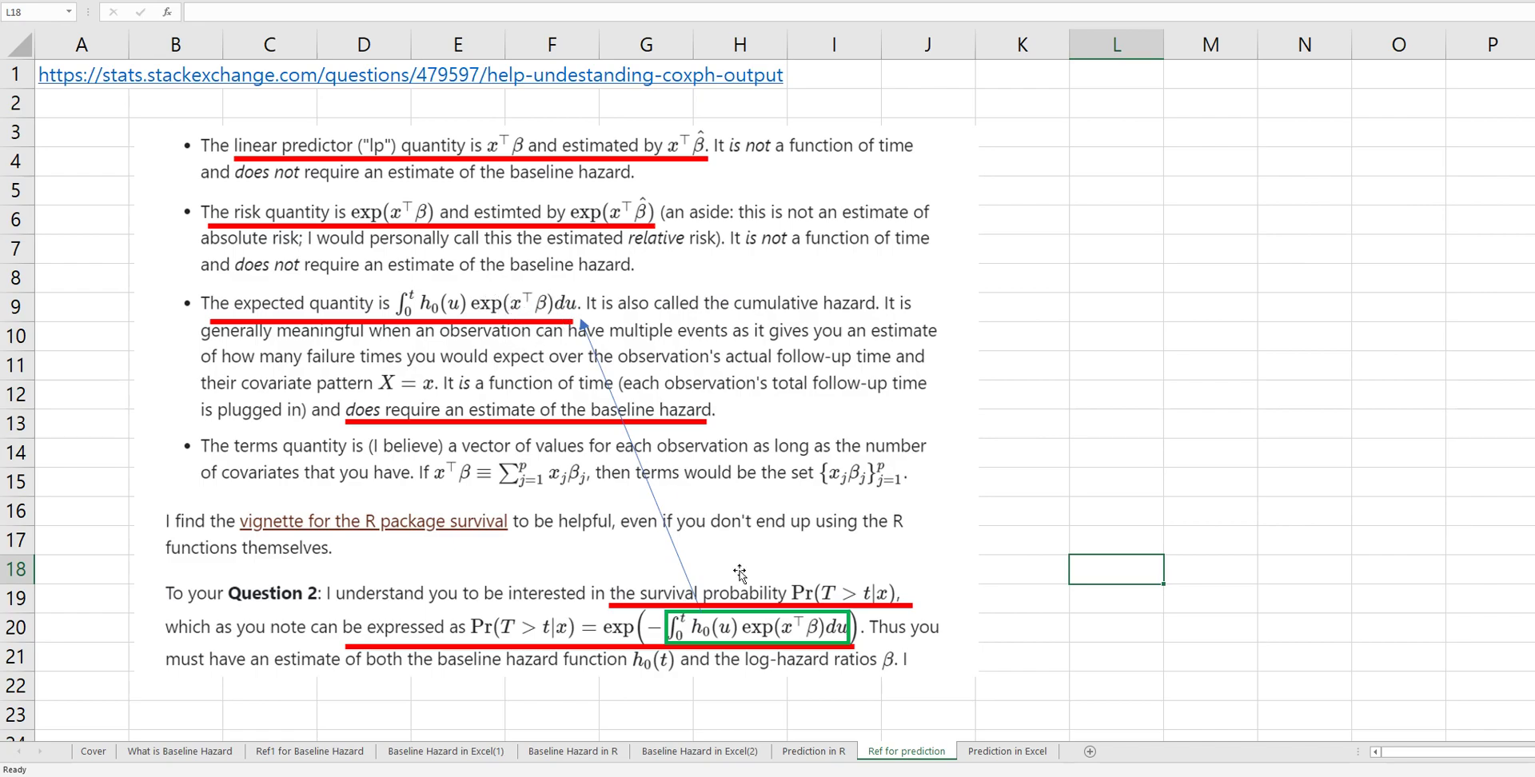
click(1003, 752)
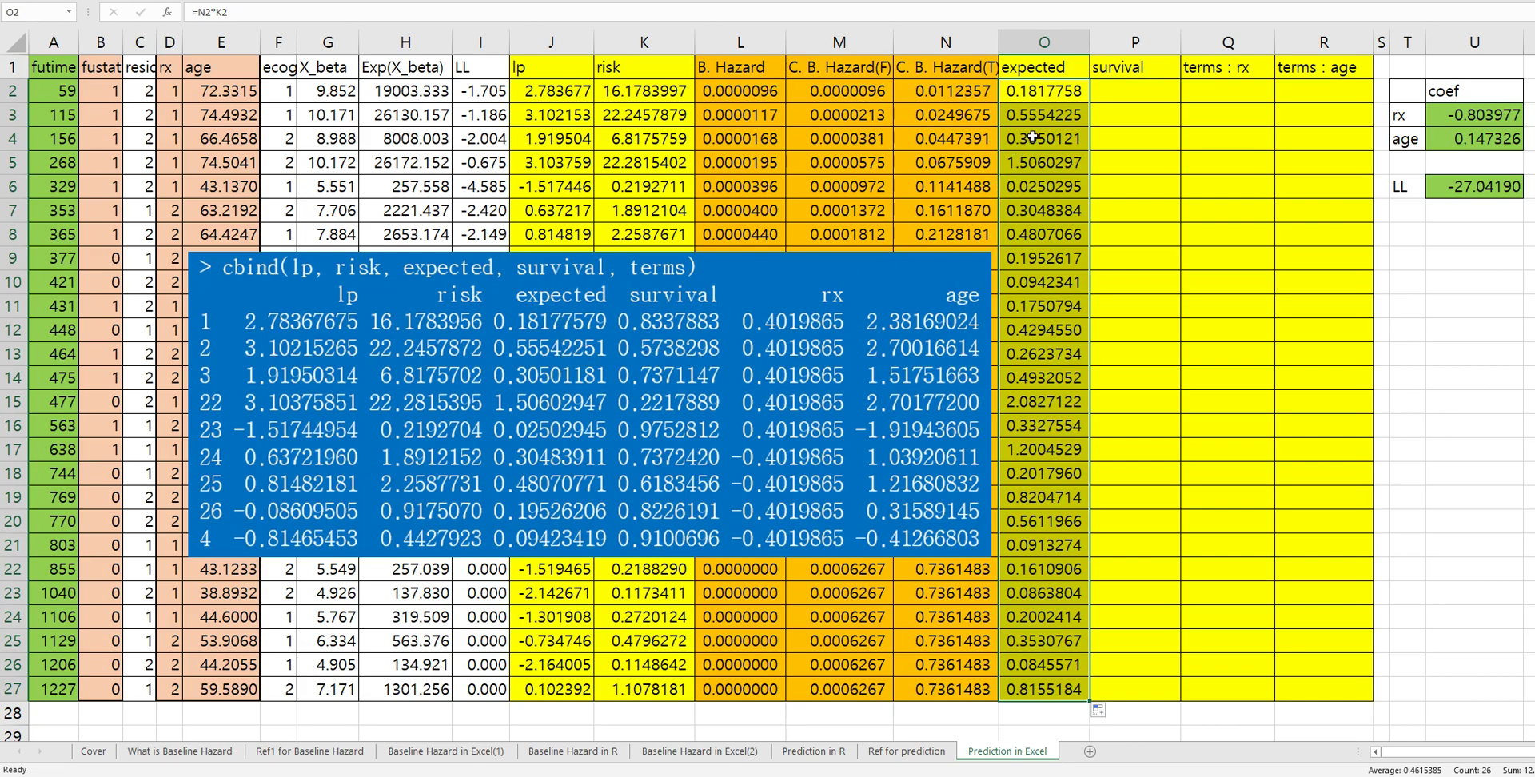
click(1043, 254)
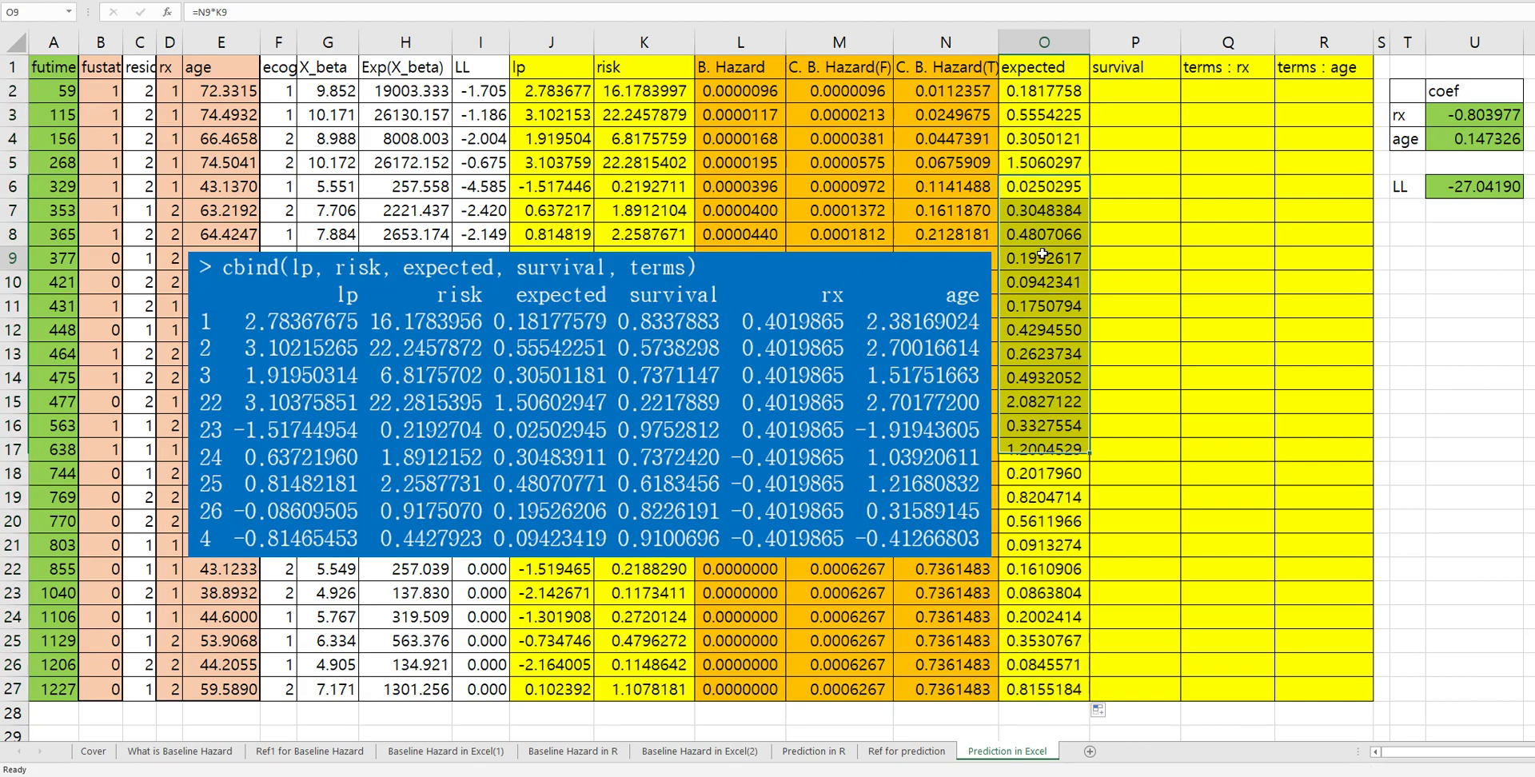
Highlight the expected values greater than 1 in O5, O15 and O17 with the orange fill.
click(1033, 165)
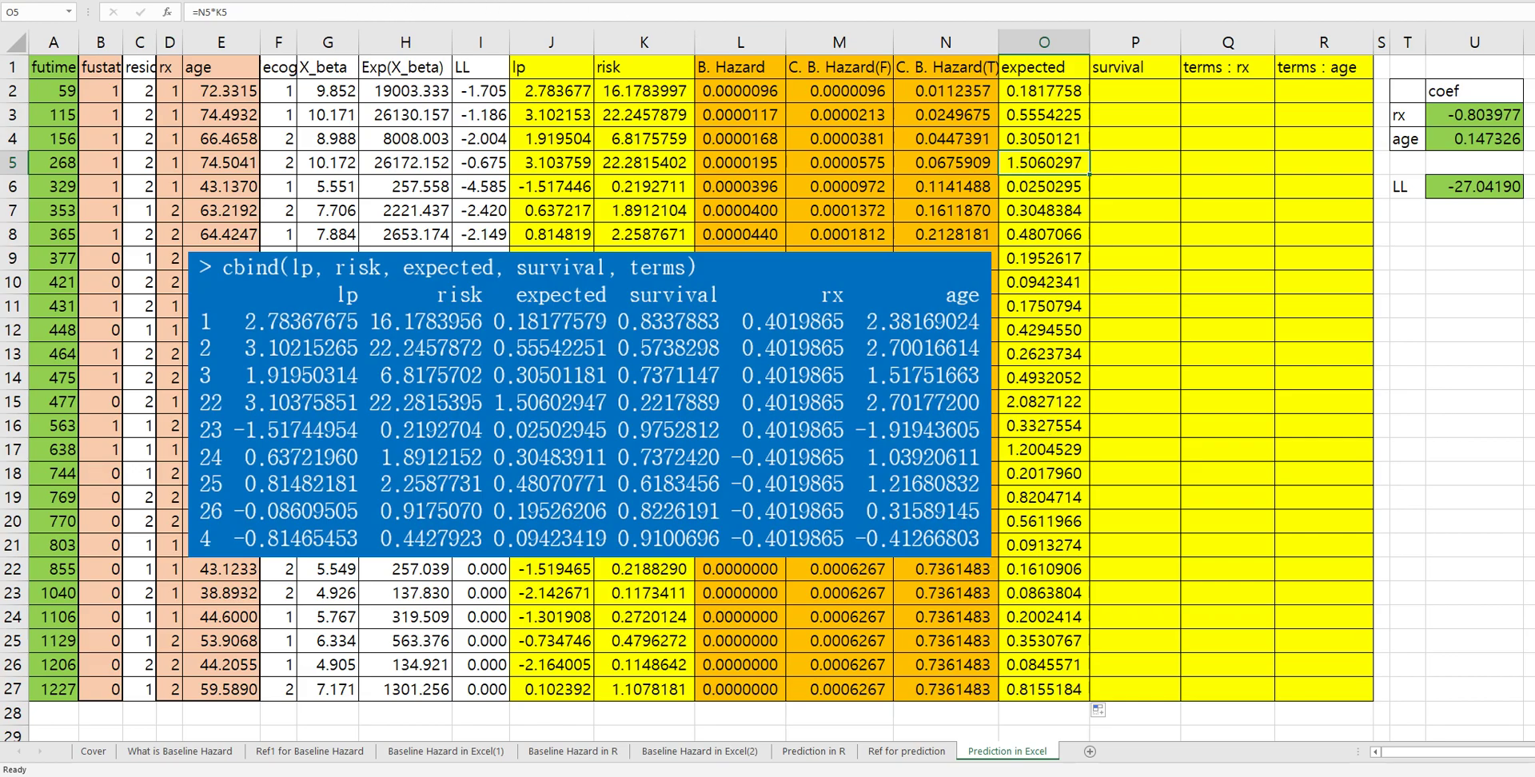
key(F4)
click(1049, 404)
key(F4)
key(Down)
key(Down)
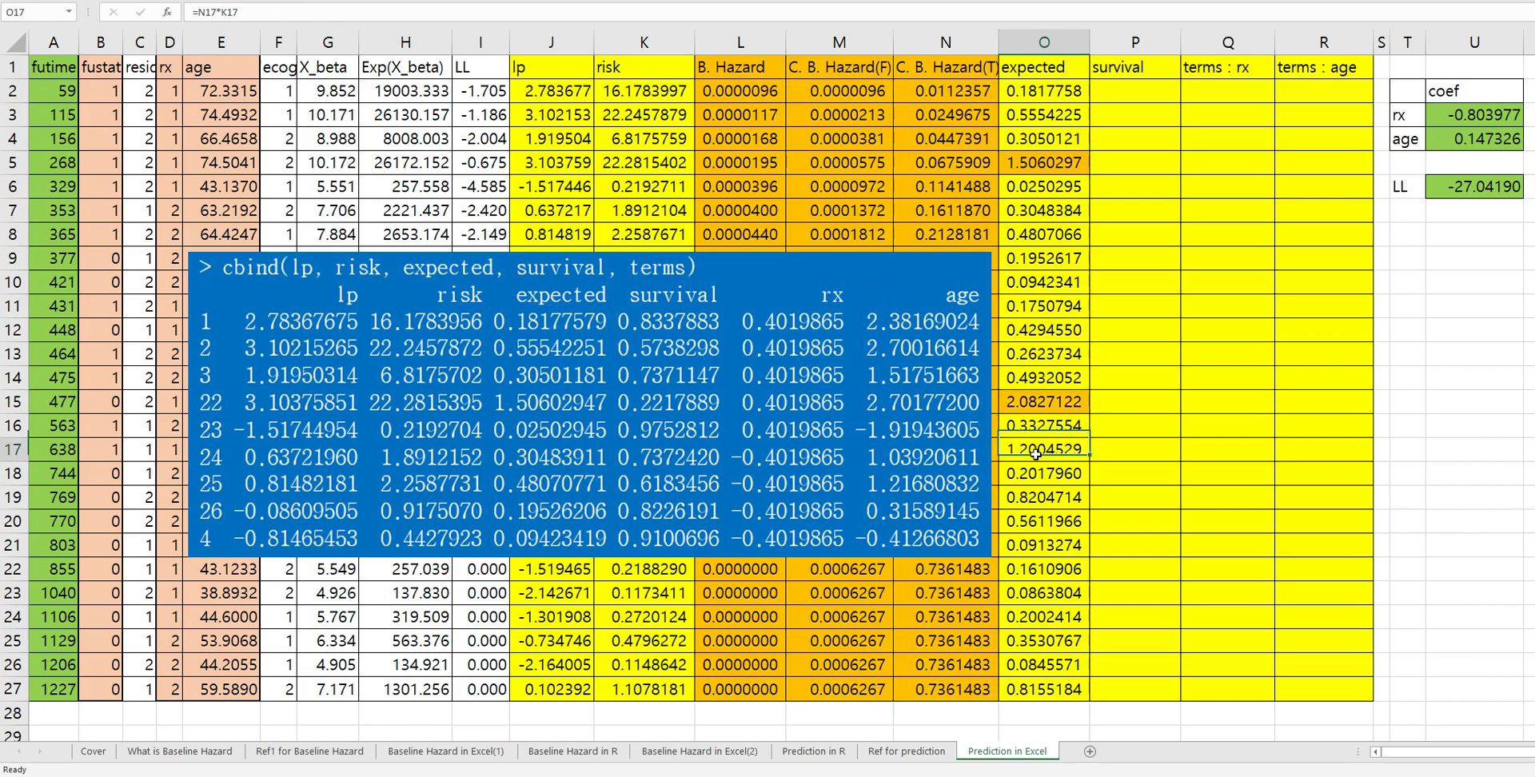
key(F4)
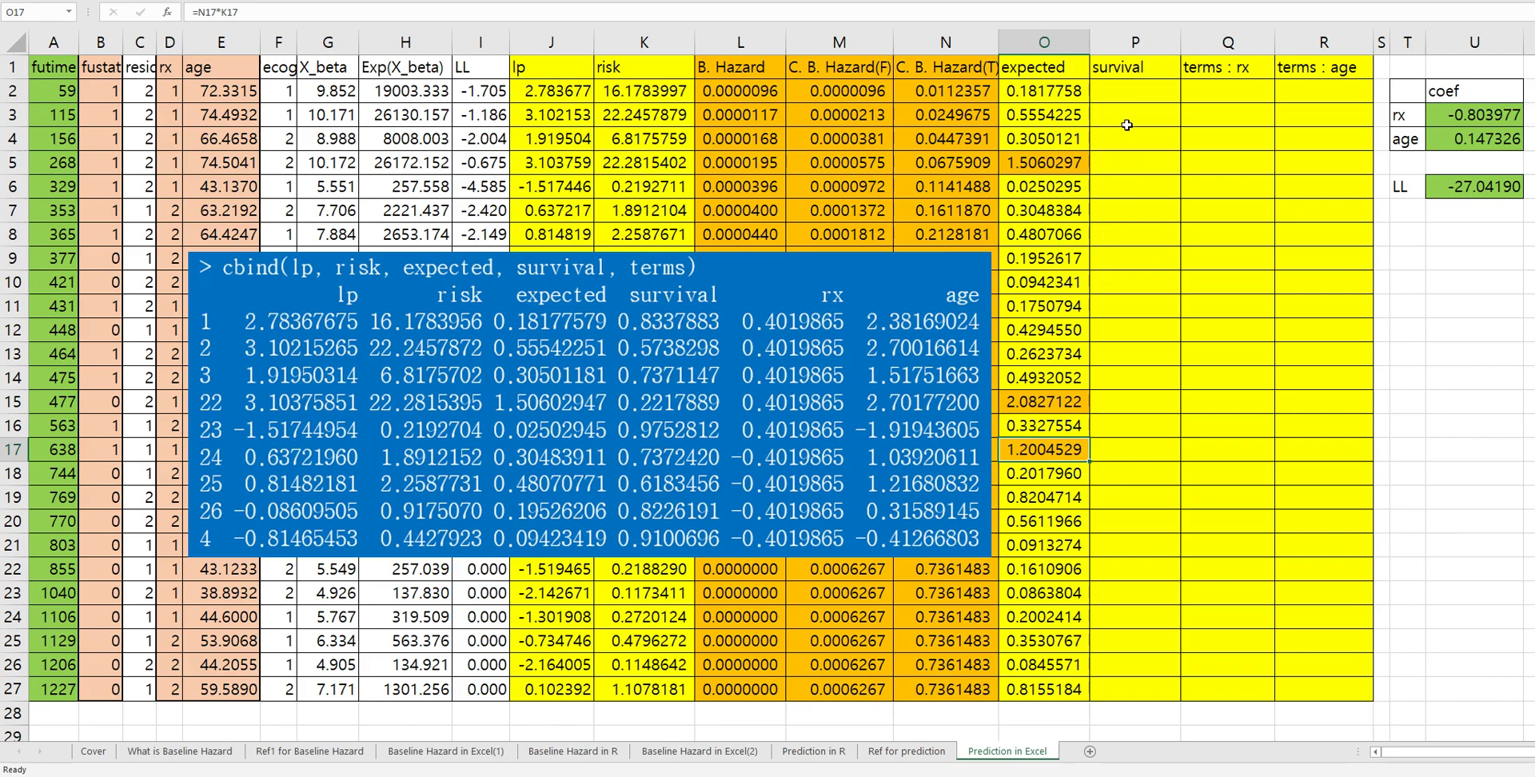
Check the survival probability definition on Ref for prediction, calculate survival with =EXP(-O2) in P2 and fill it down through P27.
click(1130, 92)
click(928, 753)
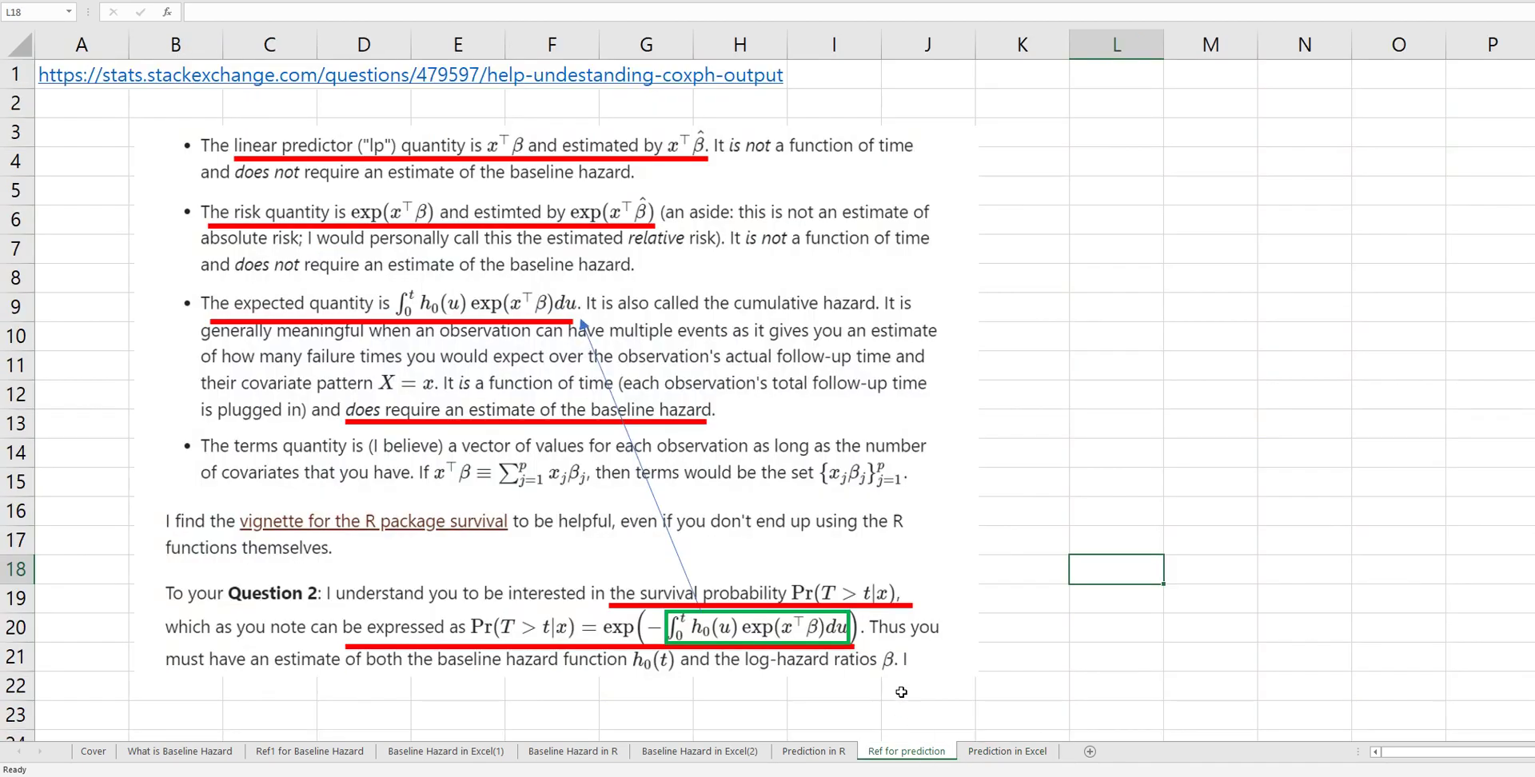
click(1009, 753)
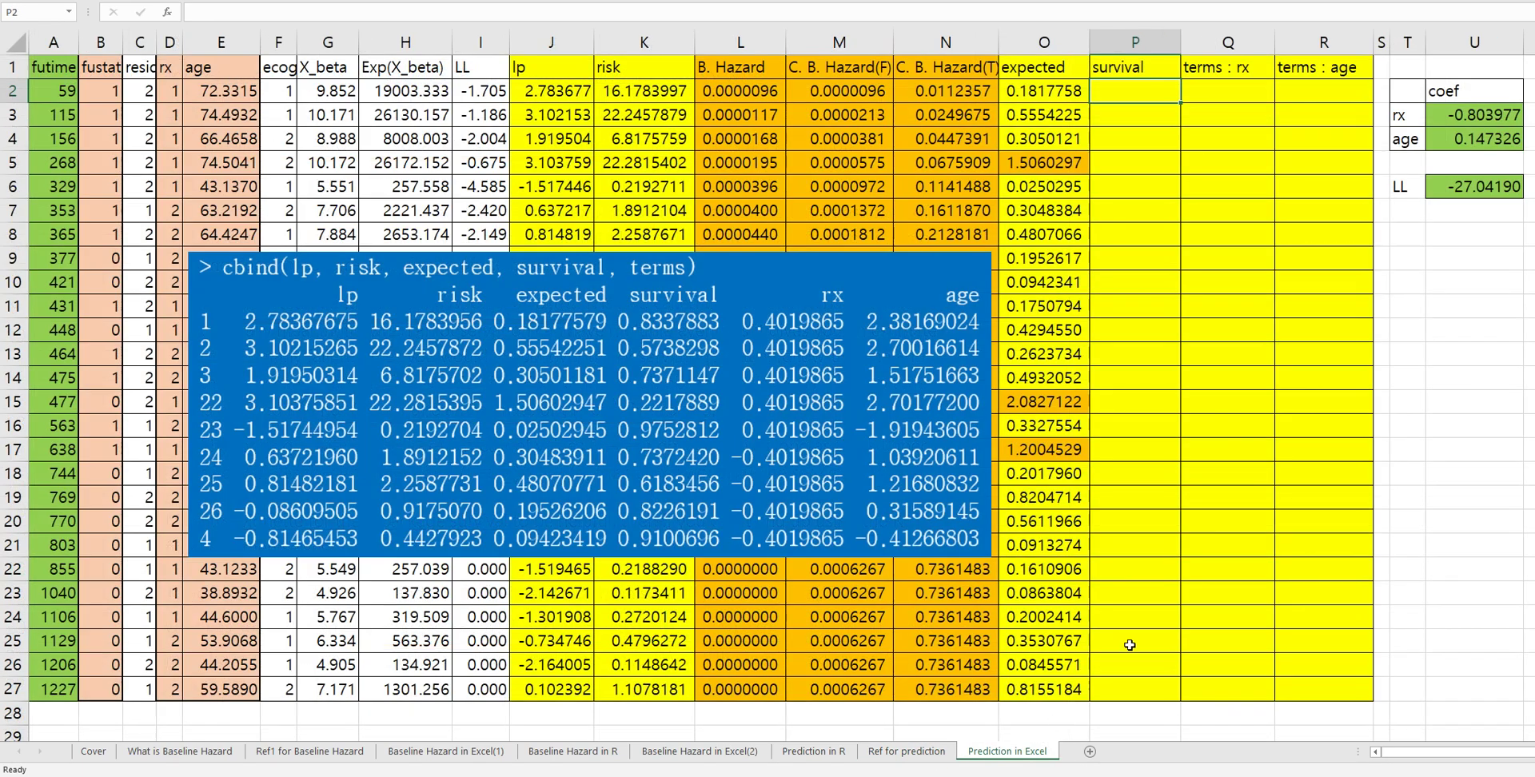
text(=exp)
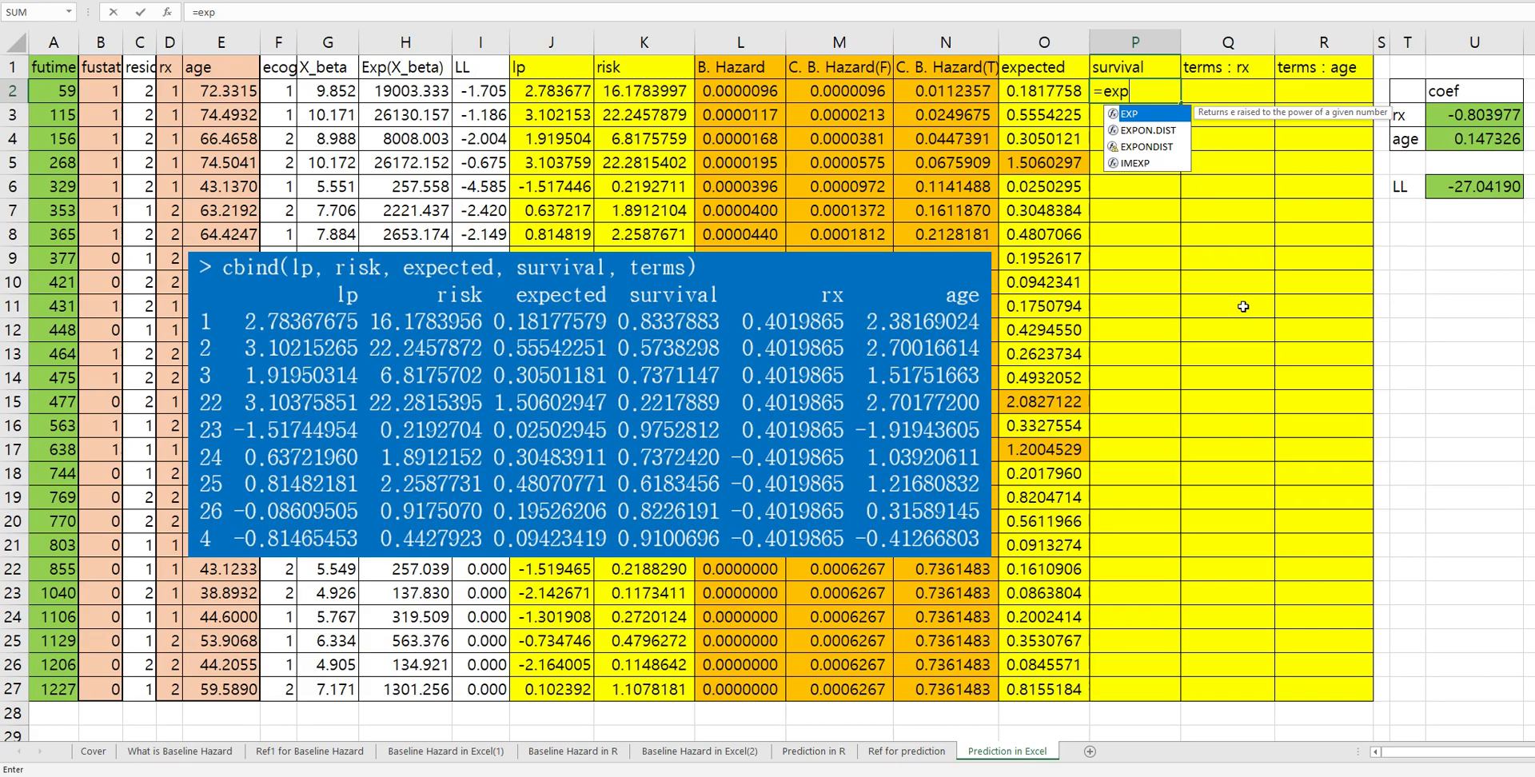
text((-o2))
key(Return)
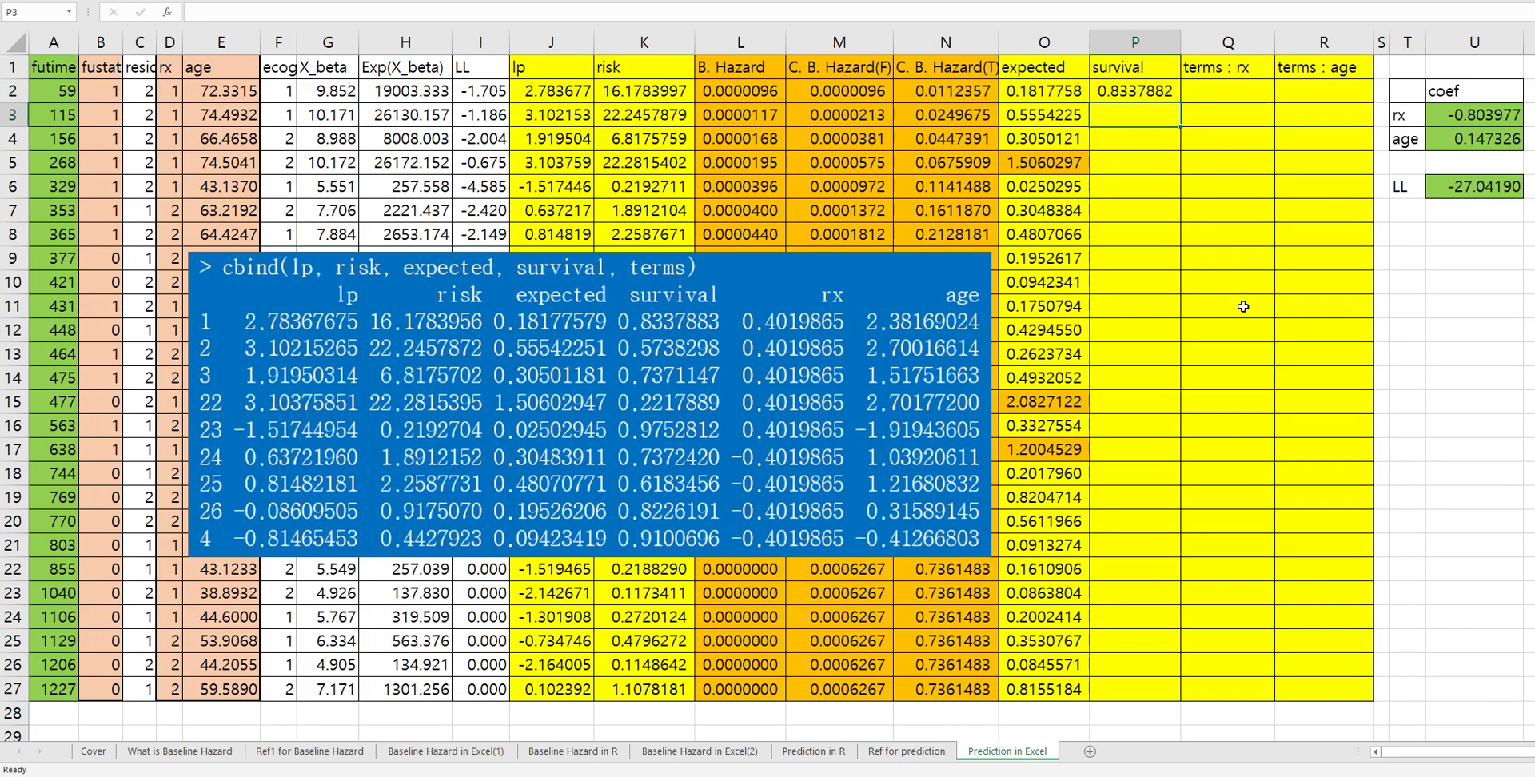
click(1157, 94)
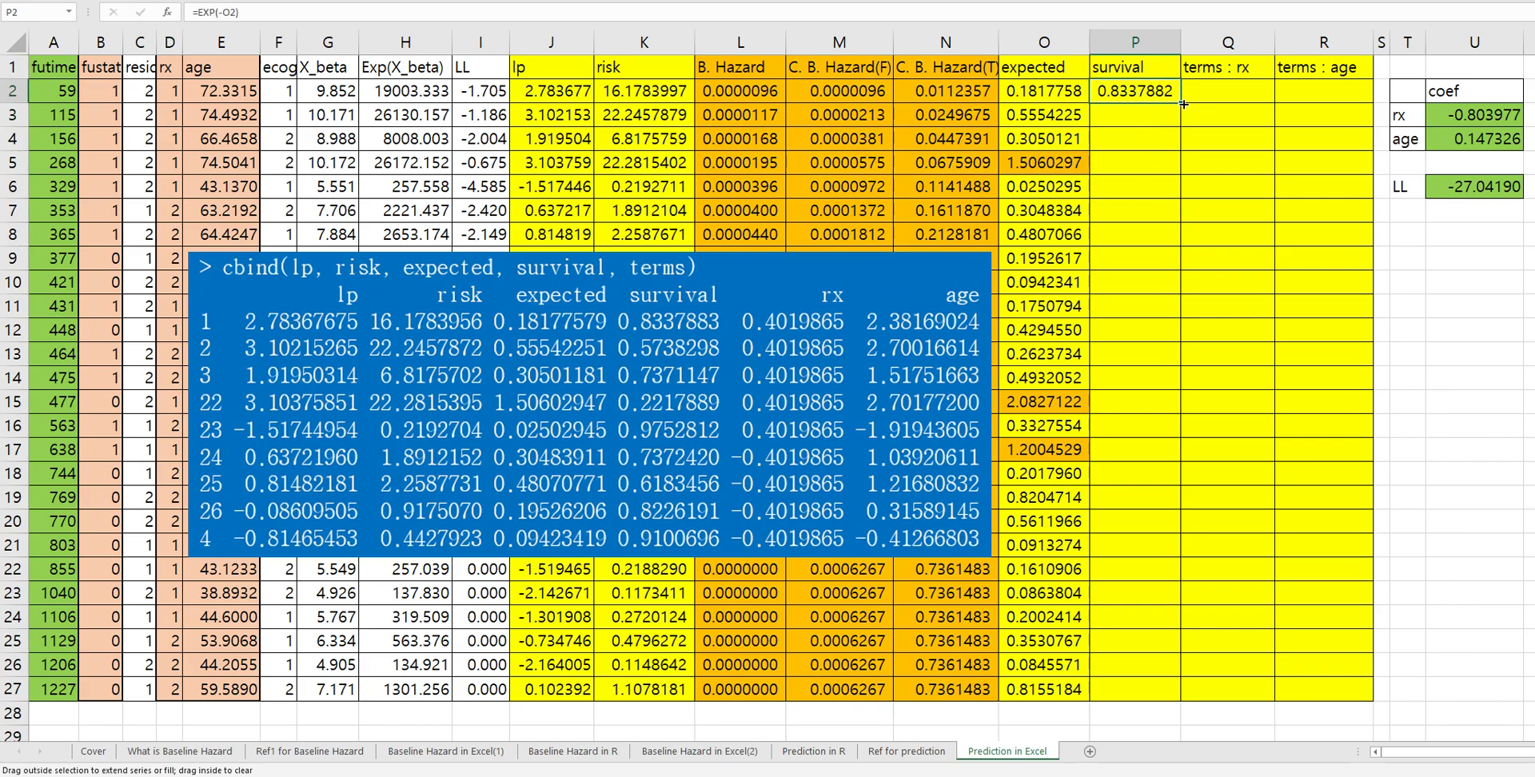
double_click(1182, 103)
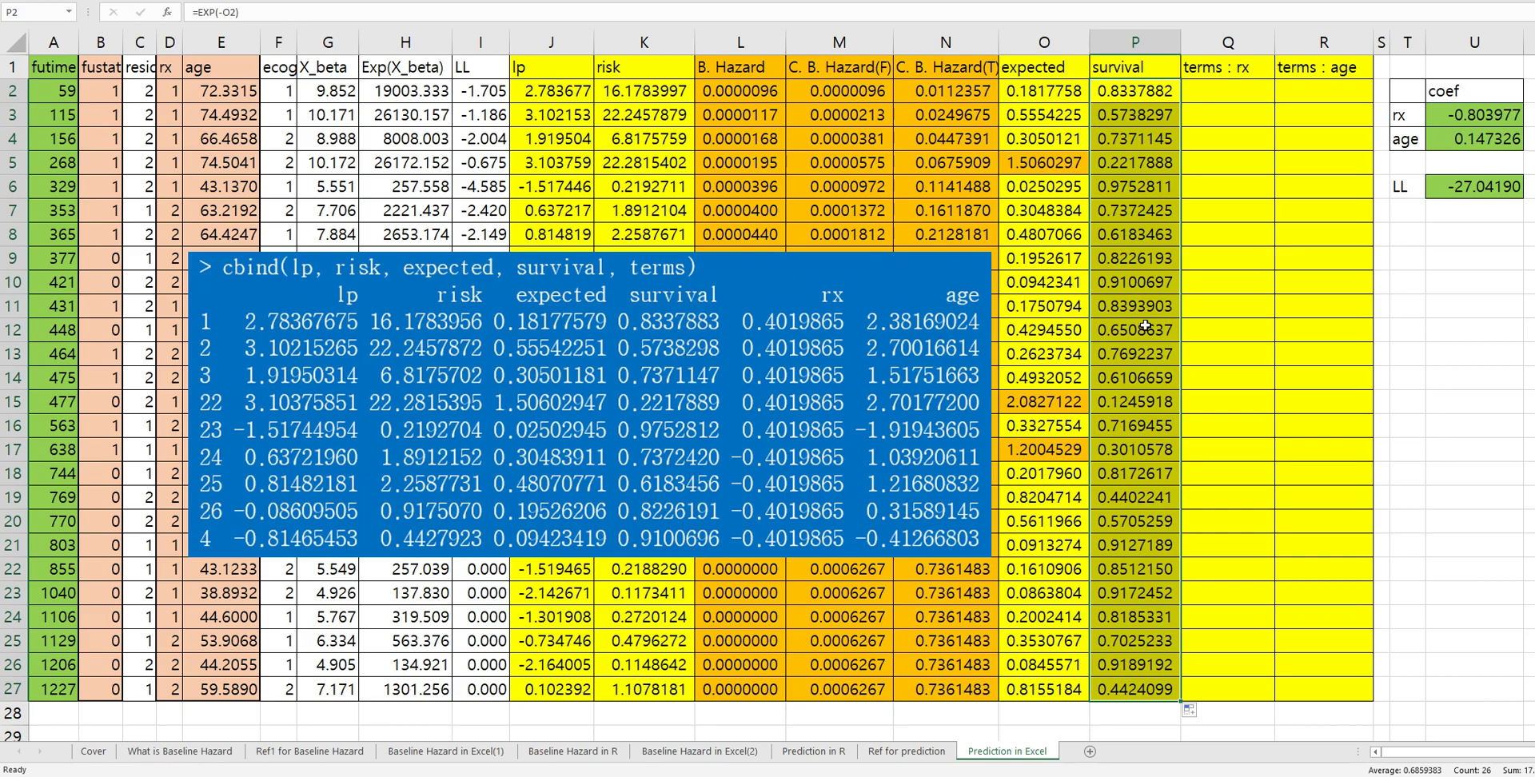
Begin the rx term formula in Q2 with =(D2-AVERAGE($D$2:$D$27 to centre rx on its mean.
click(1211, 96)
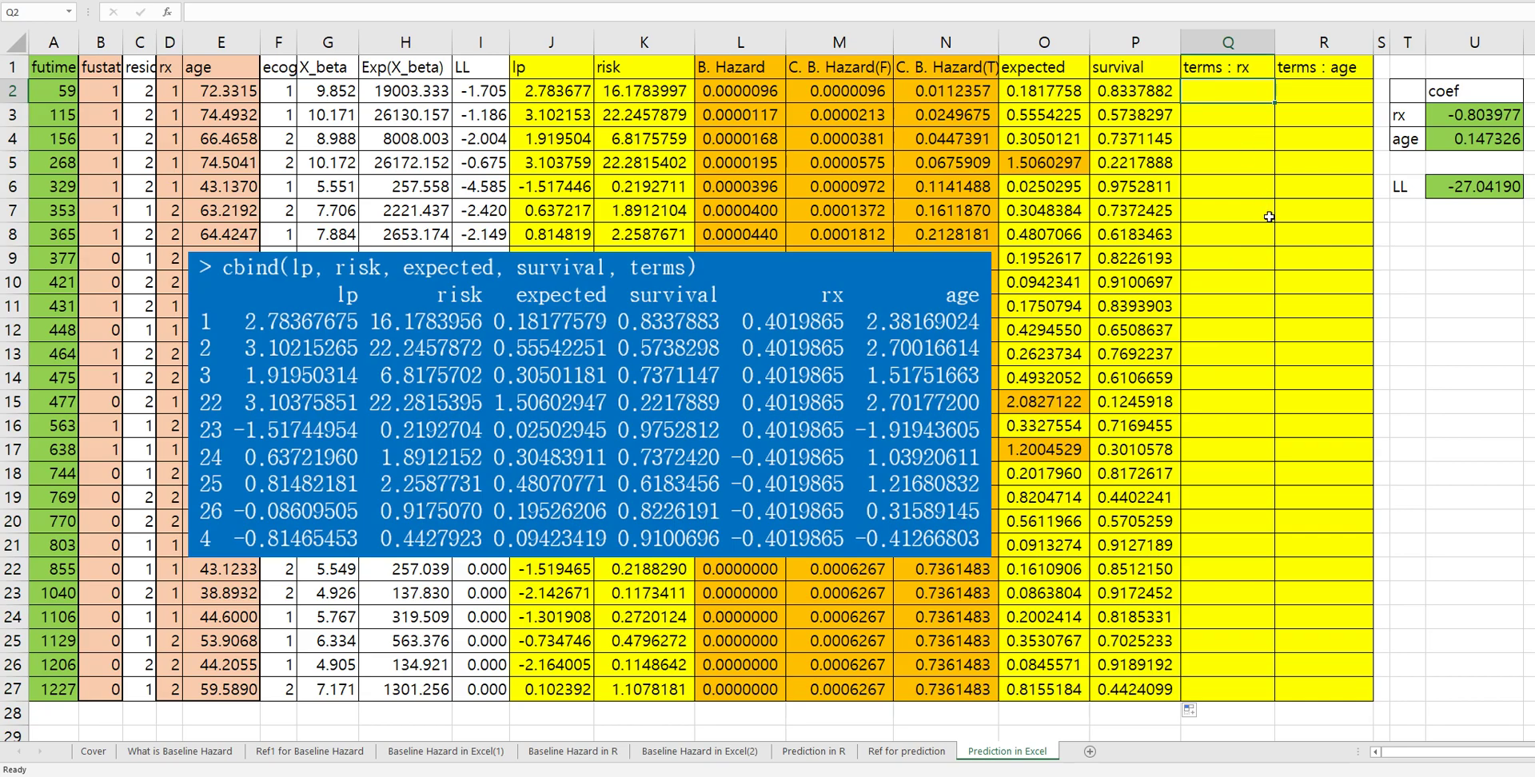
text(=()
click(175, 89)
text(-average)
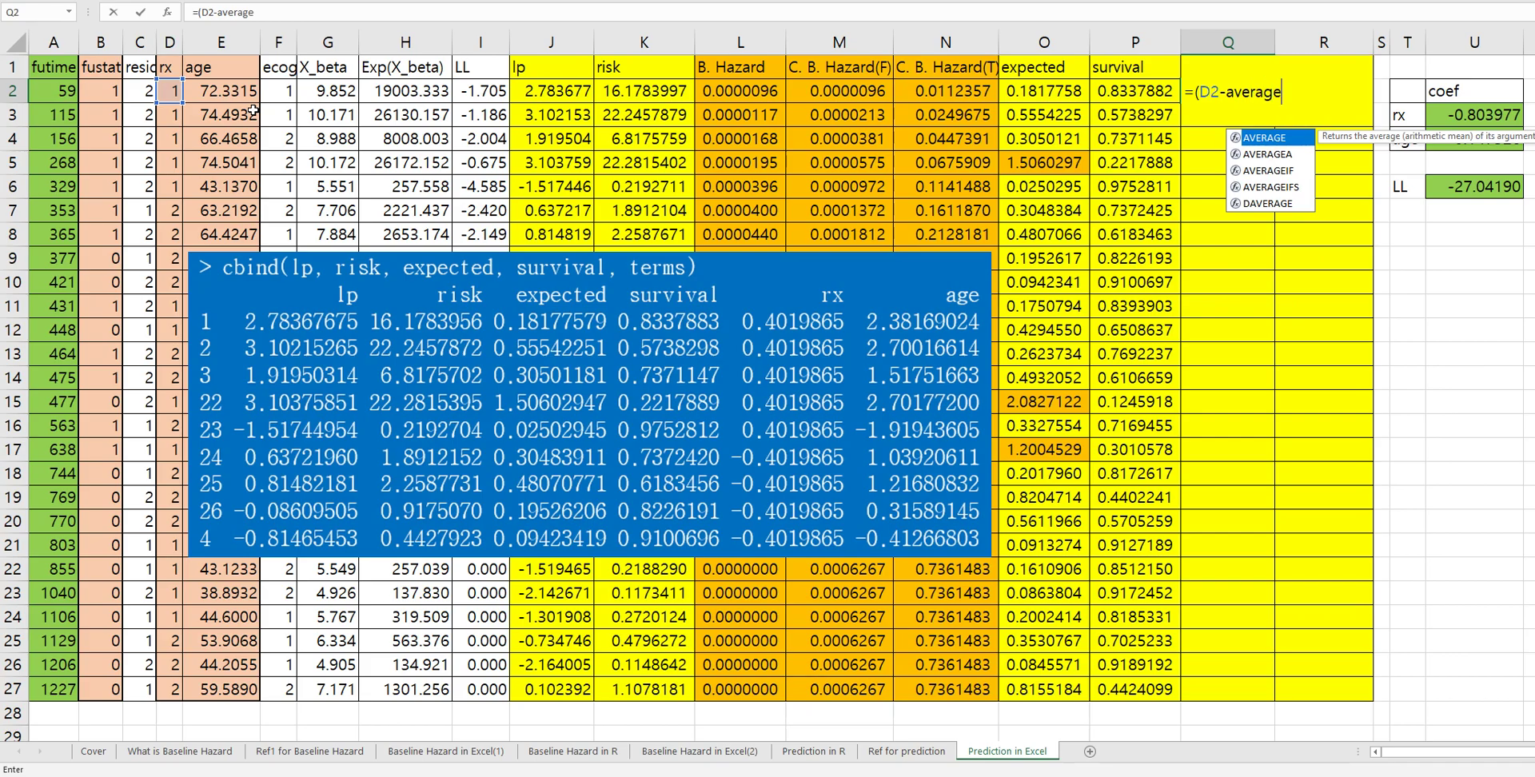
text(()
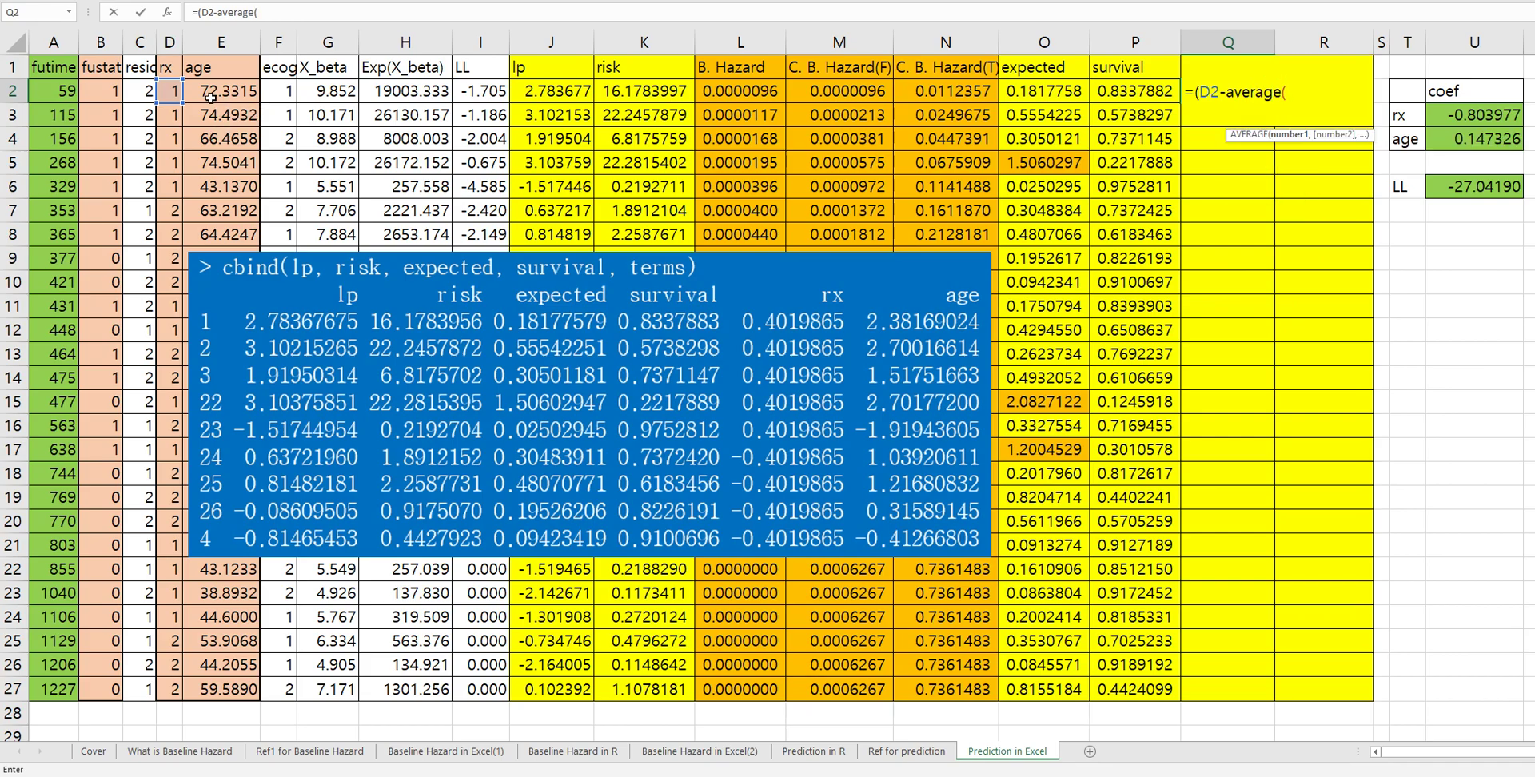
click(174, 91)
shift+click(174, 689)
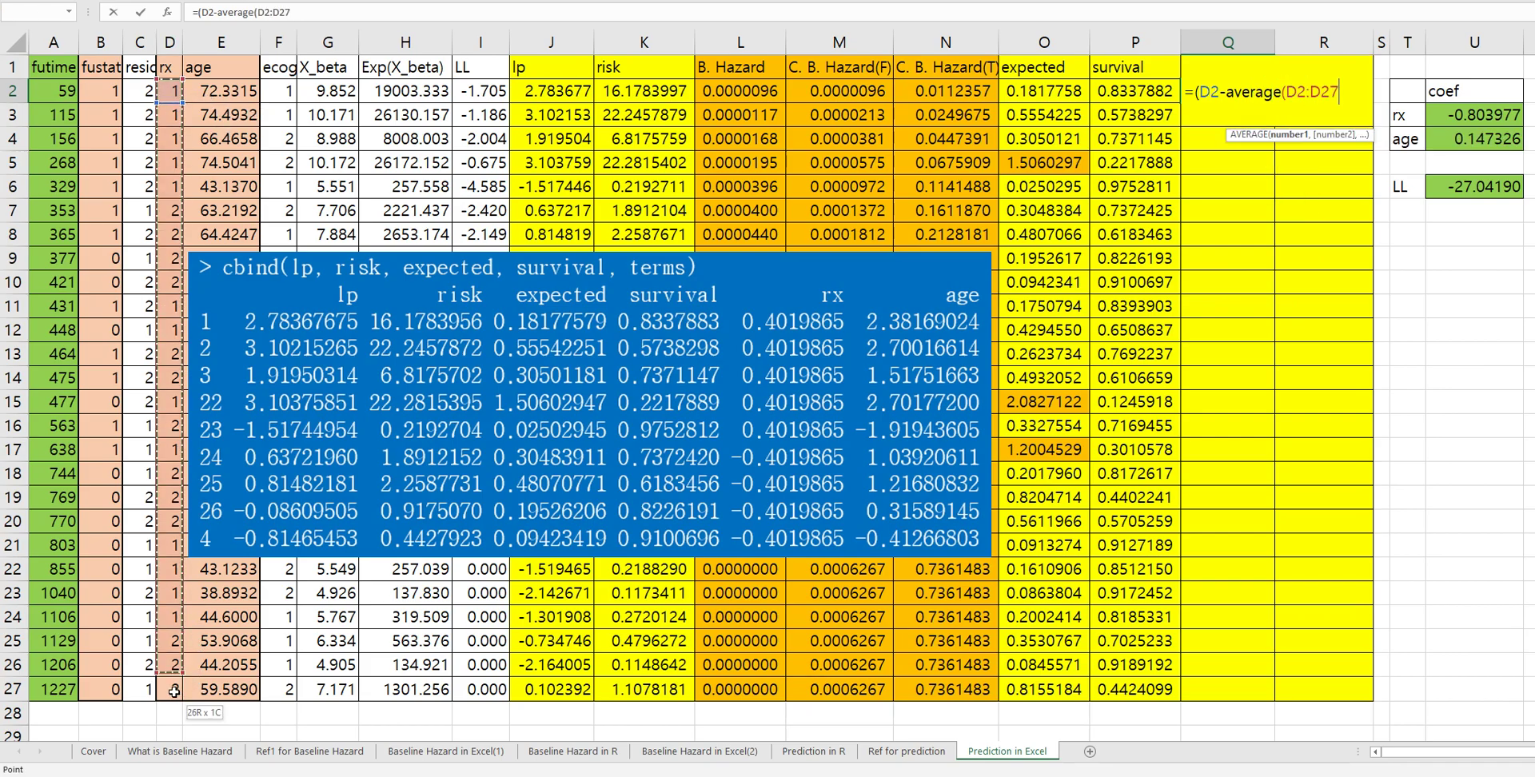
key(F4)
Complete the Q2 formula with ))*$U$3 to multiply by the rx coefficient and fill it down through Q27.
click(347, 16)
text()*)
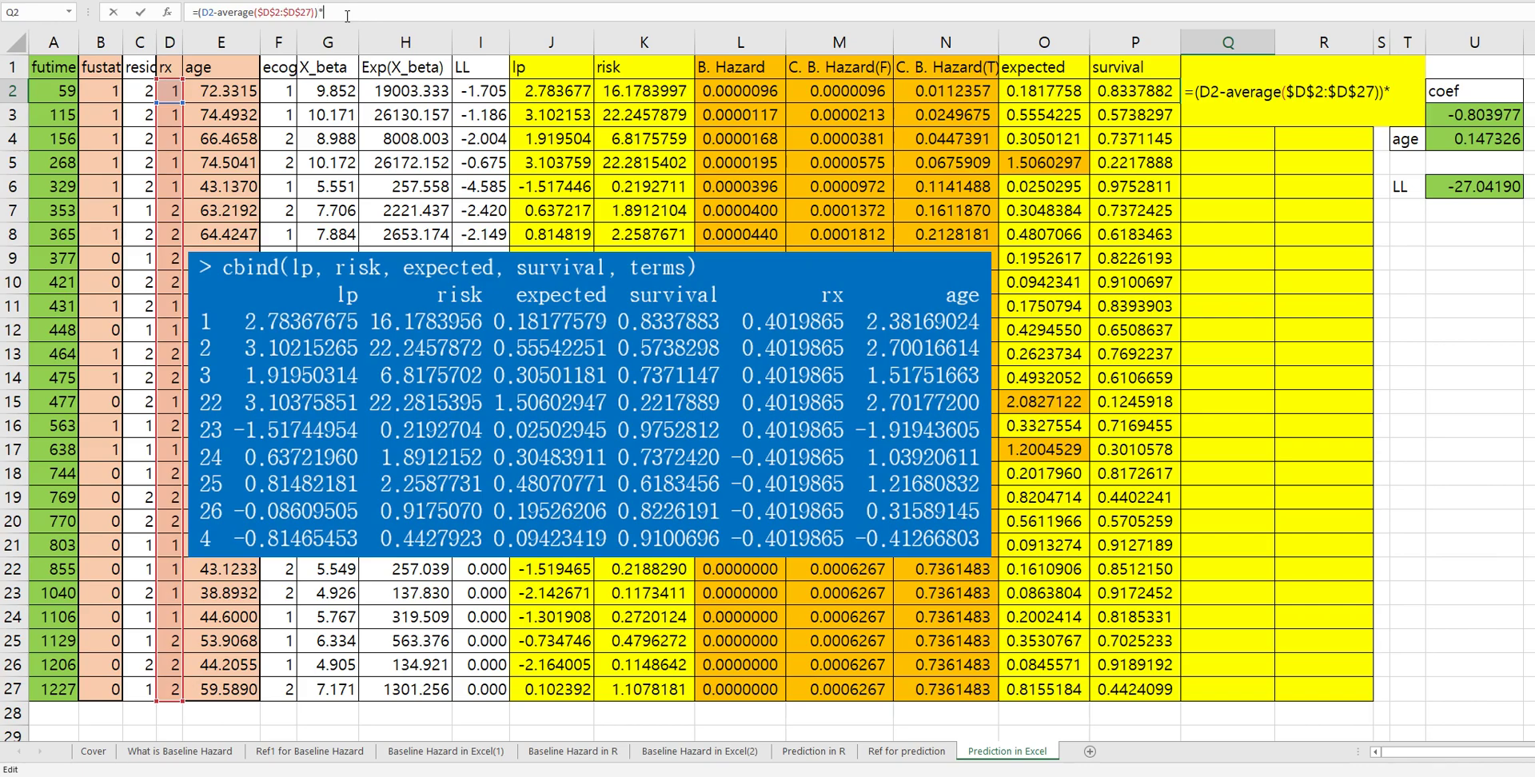
click(1441, 118)
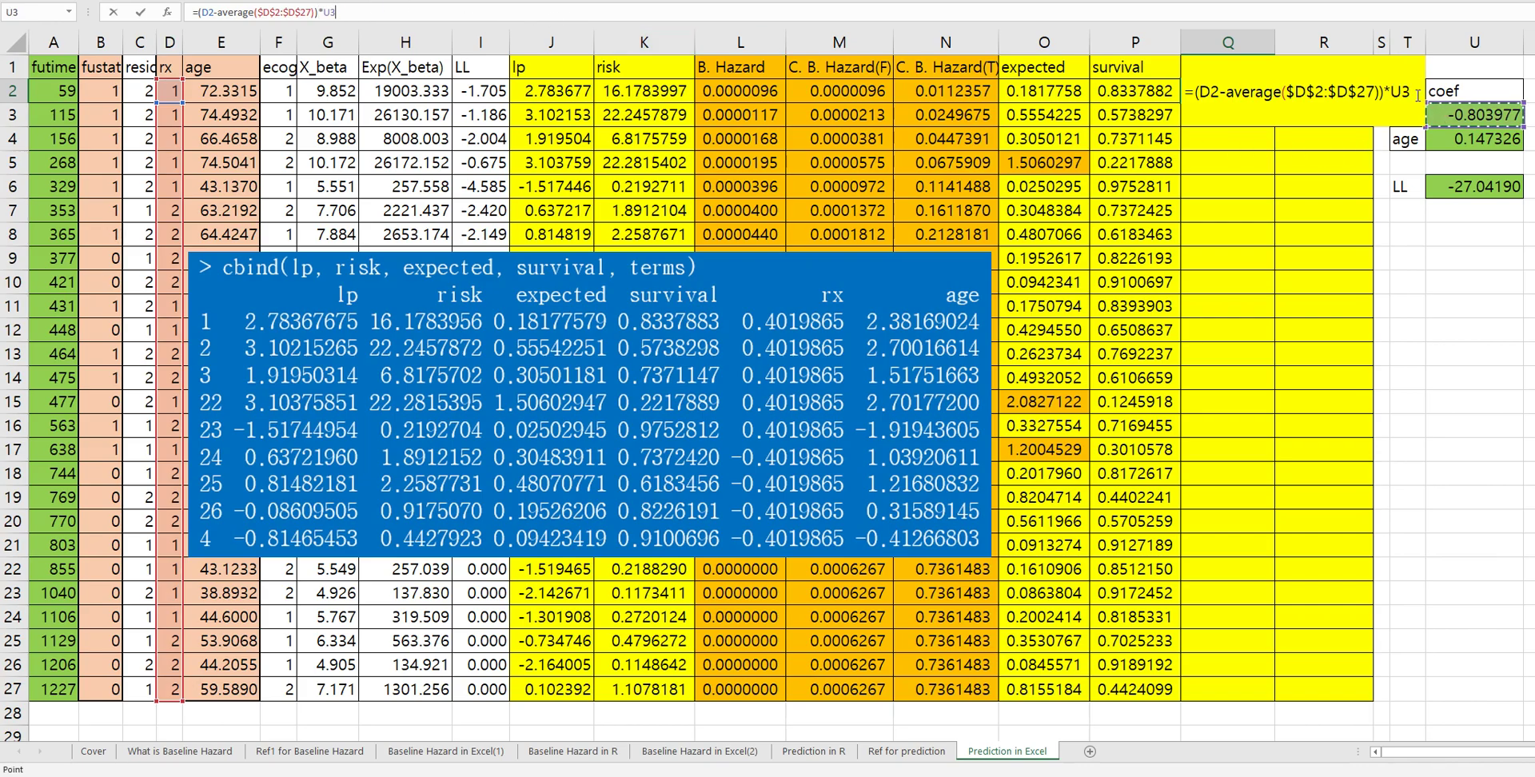
key(F4)
key(Return)
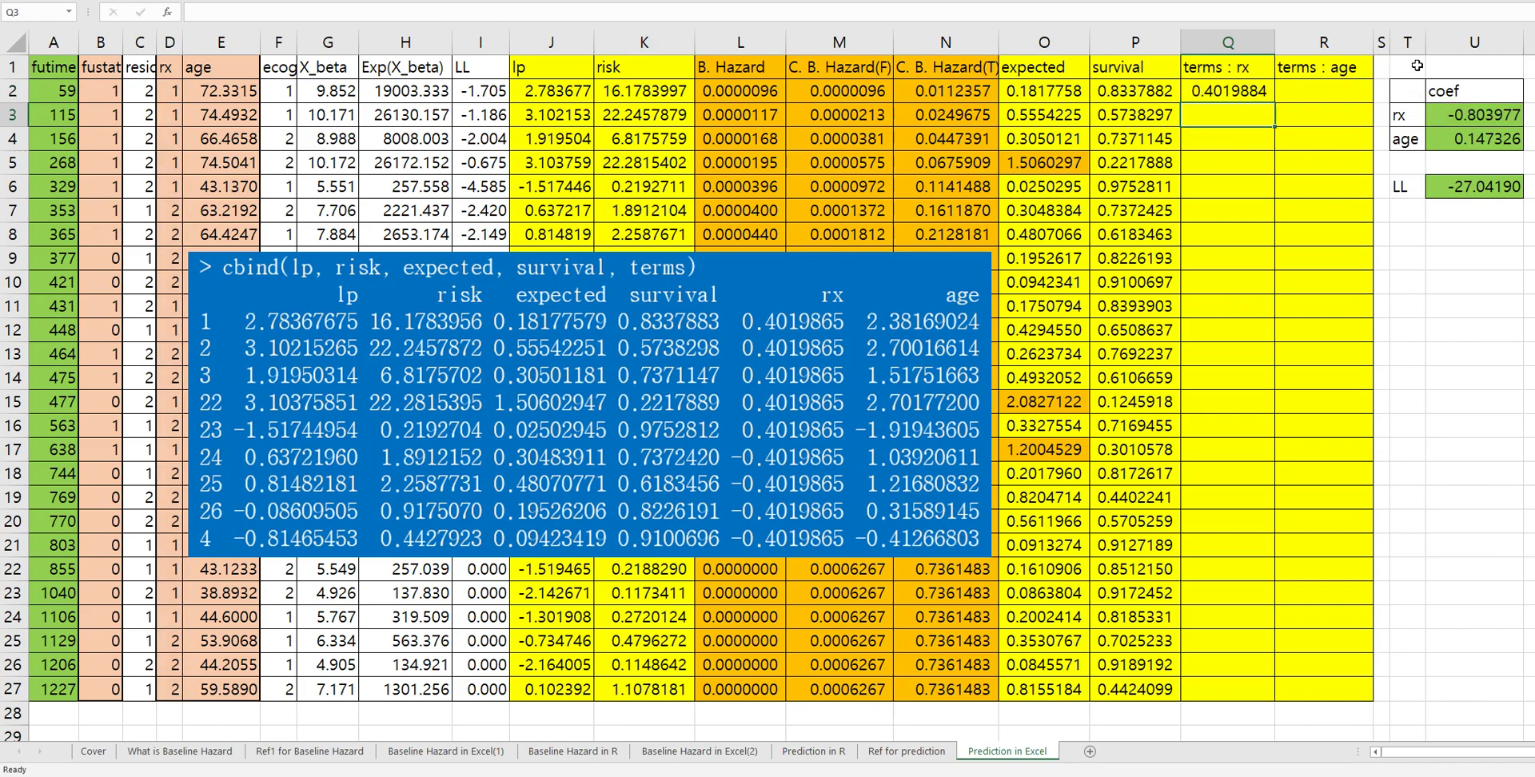
click(1228, 94)
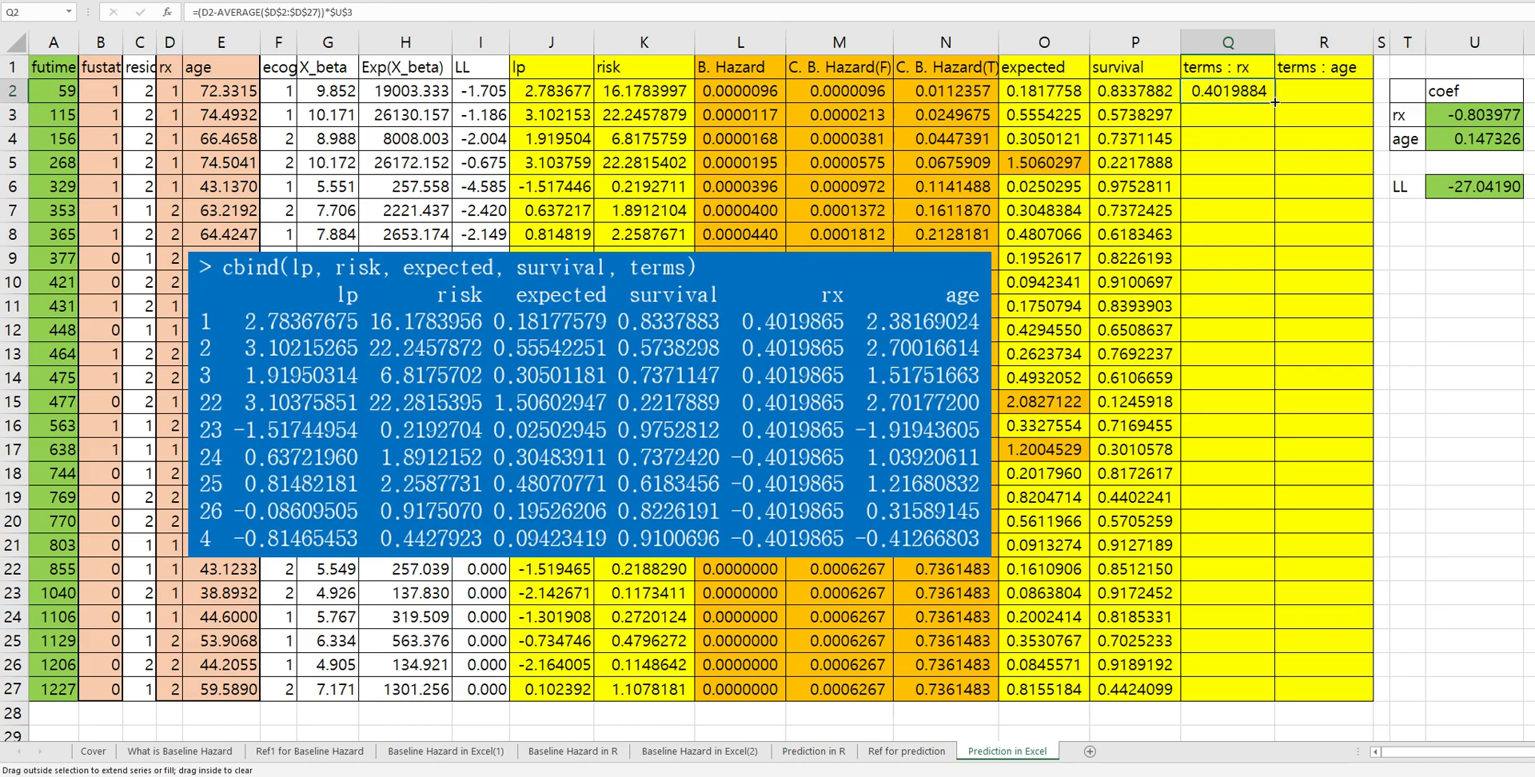
double_click(1274, 102)
Begin the age term formula in R2 with =(E2-AVERAGE($E$2:$E$27 to centre age on its mean.
click(1299, 91)
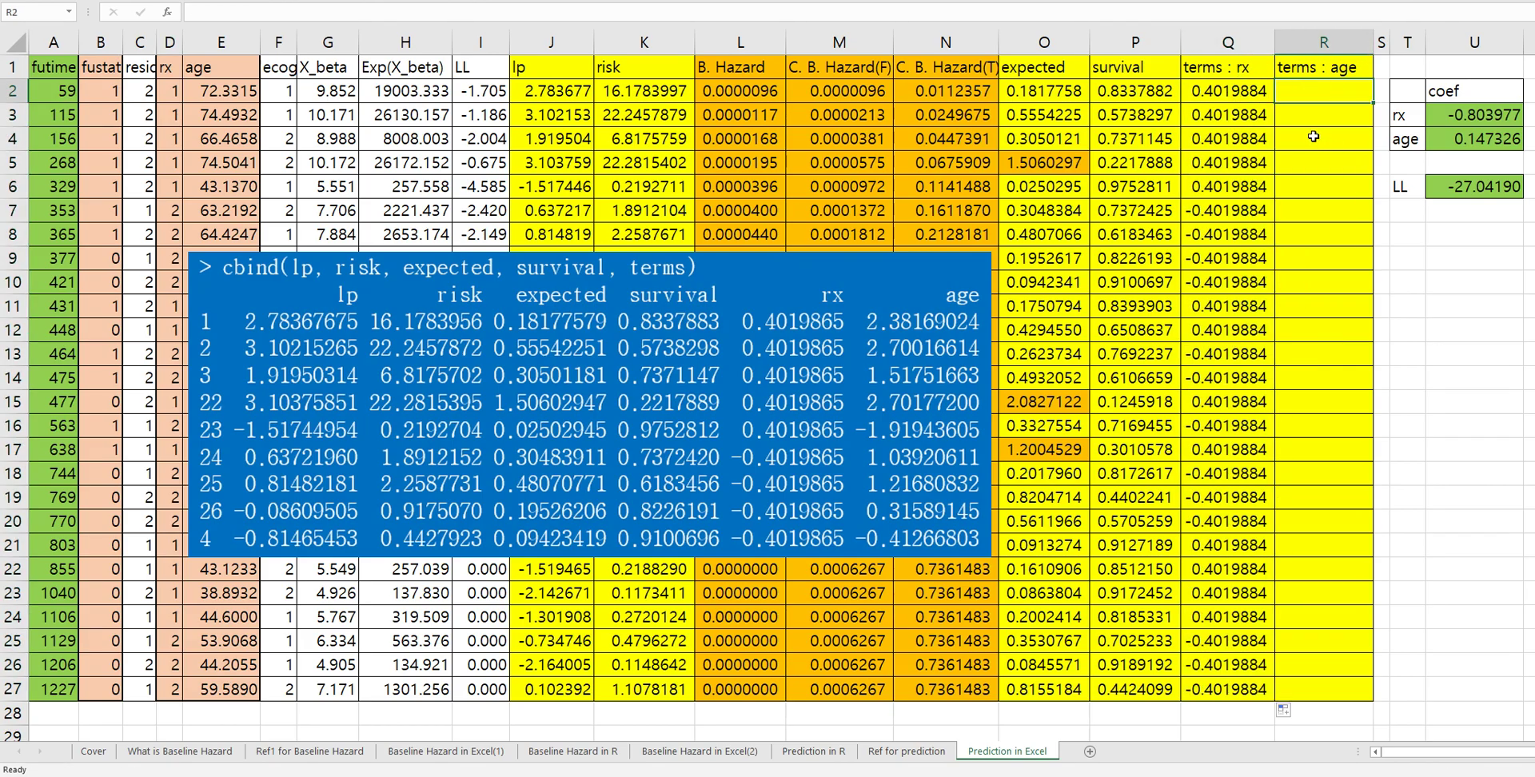
text(=()
click(238, 88)
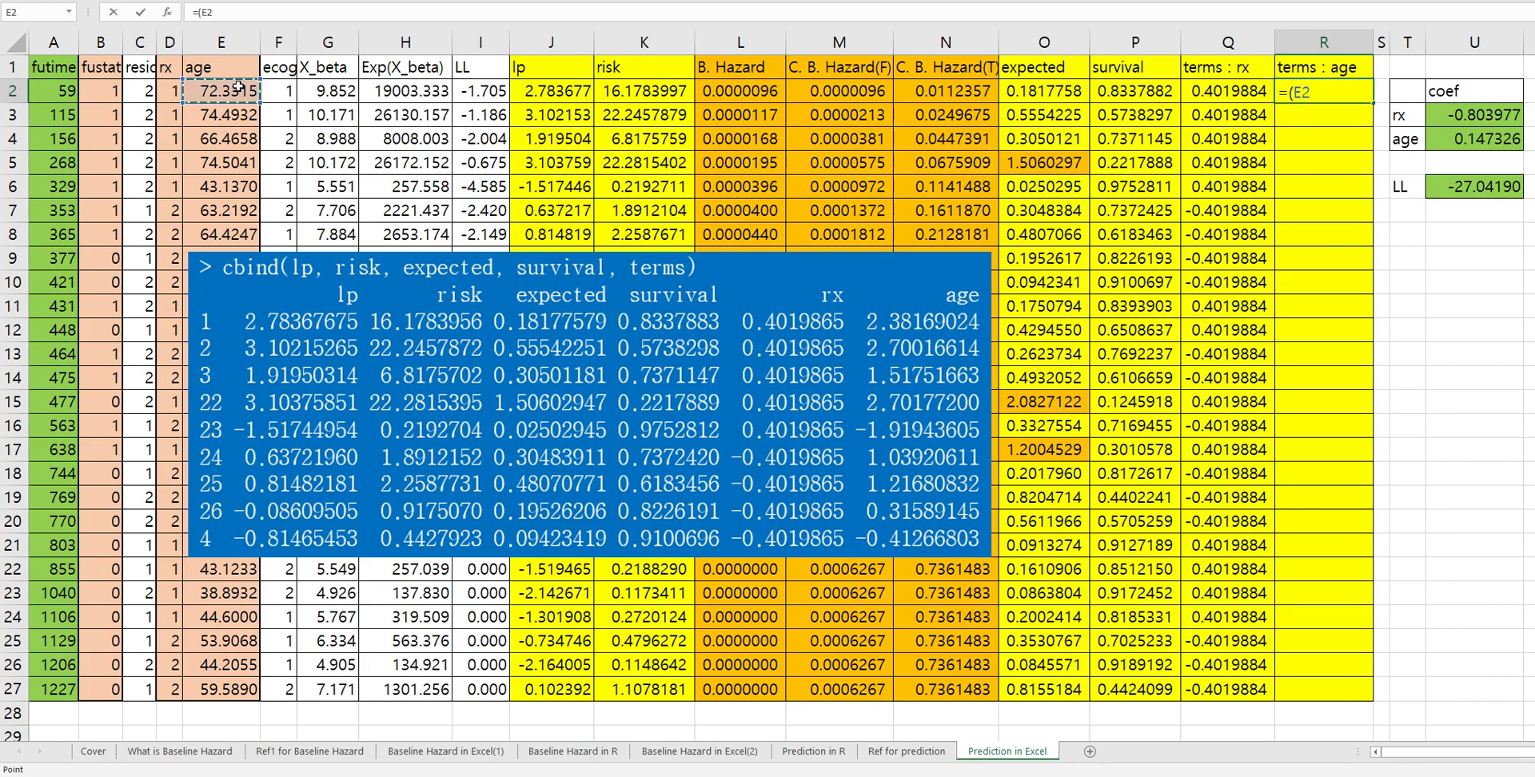
text(-average()
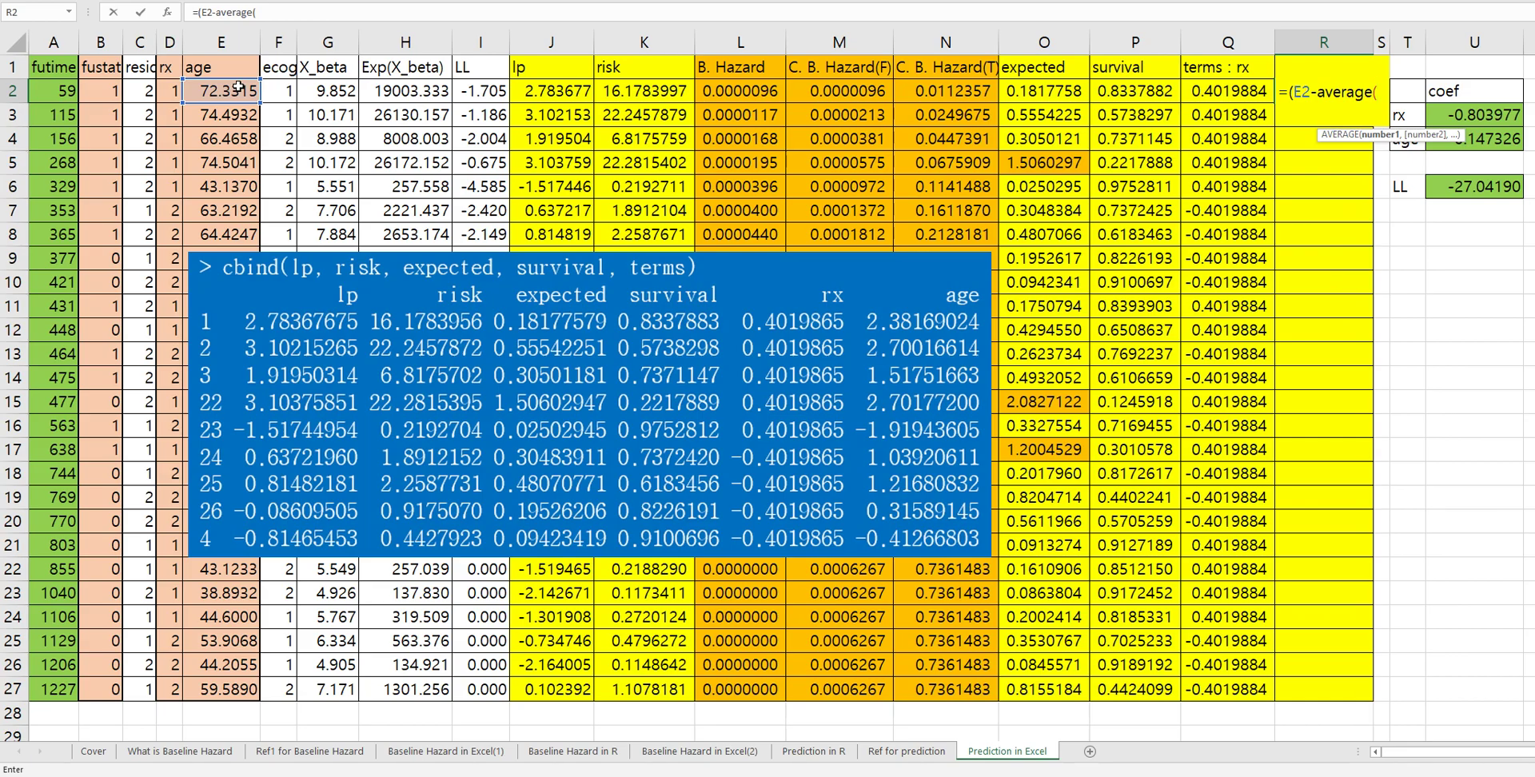
drag(238, 87, 226, 689)
key(F4)
Complete the R2 formula with ))*$U$4 to multiply by the age coefficient and fill it down through R27.
click(332, 12)
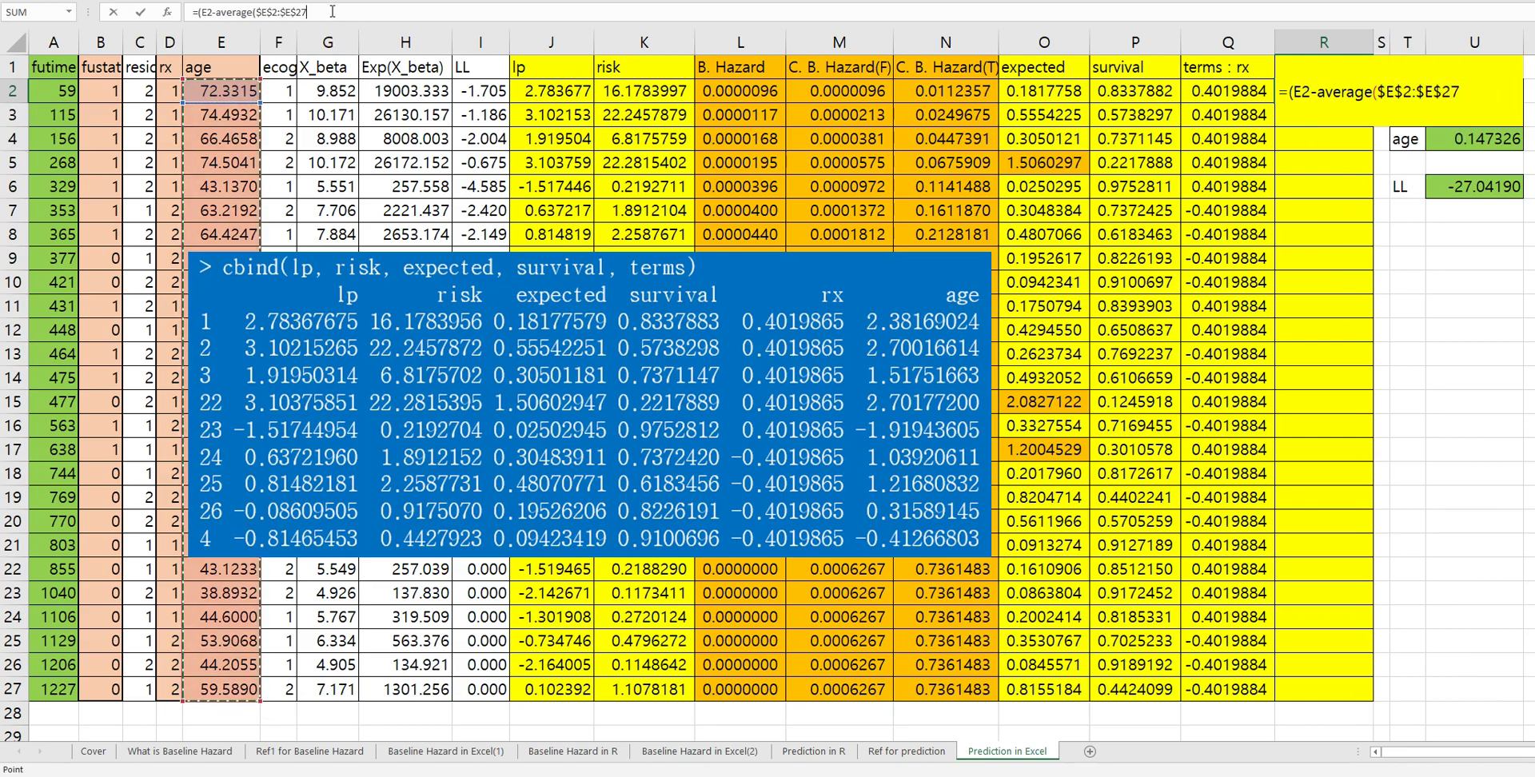
text())*U4)
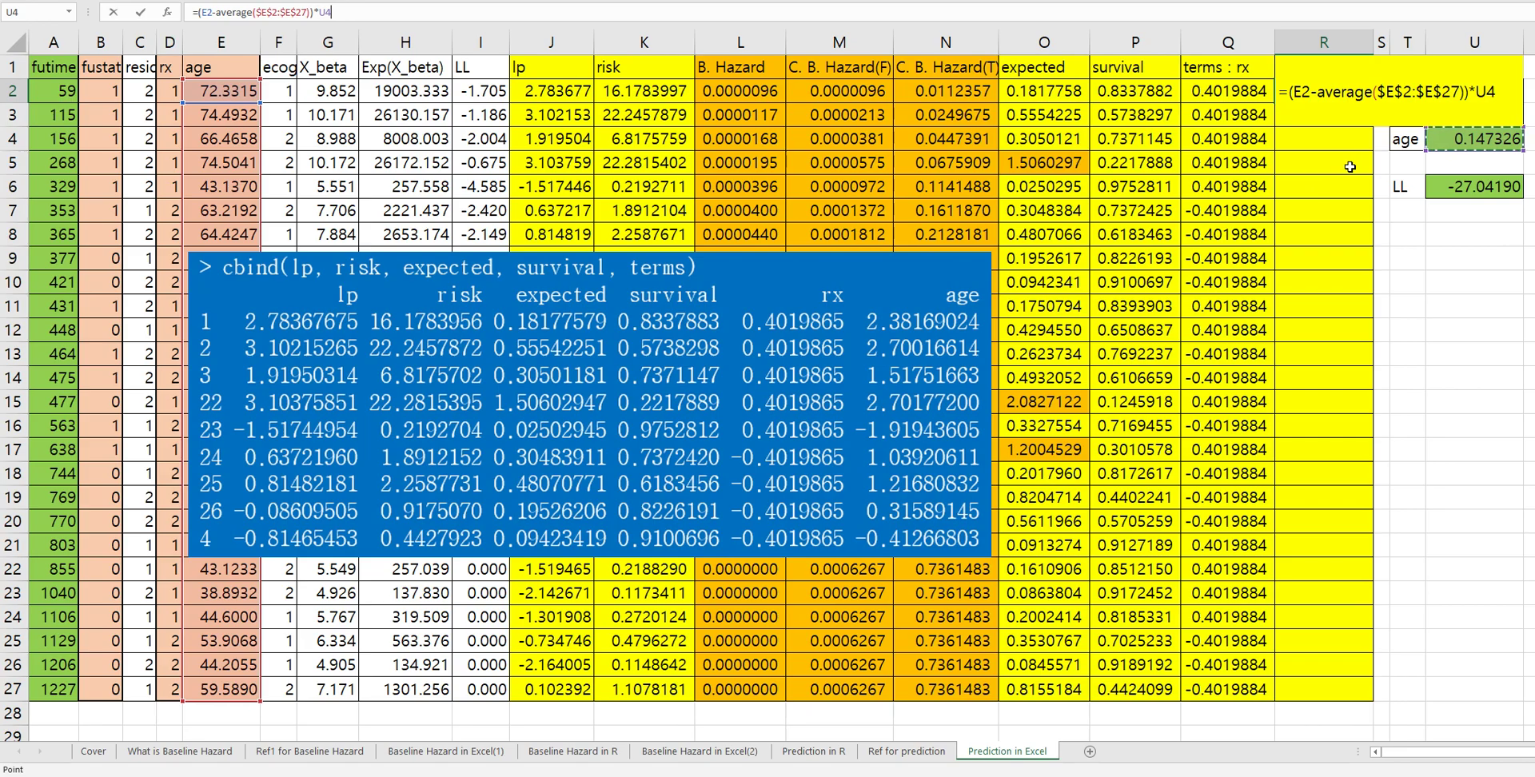
key(F4)
key(Return)
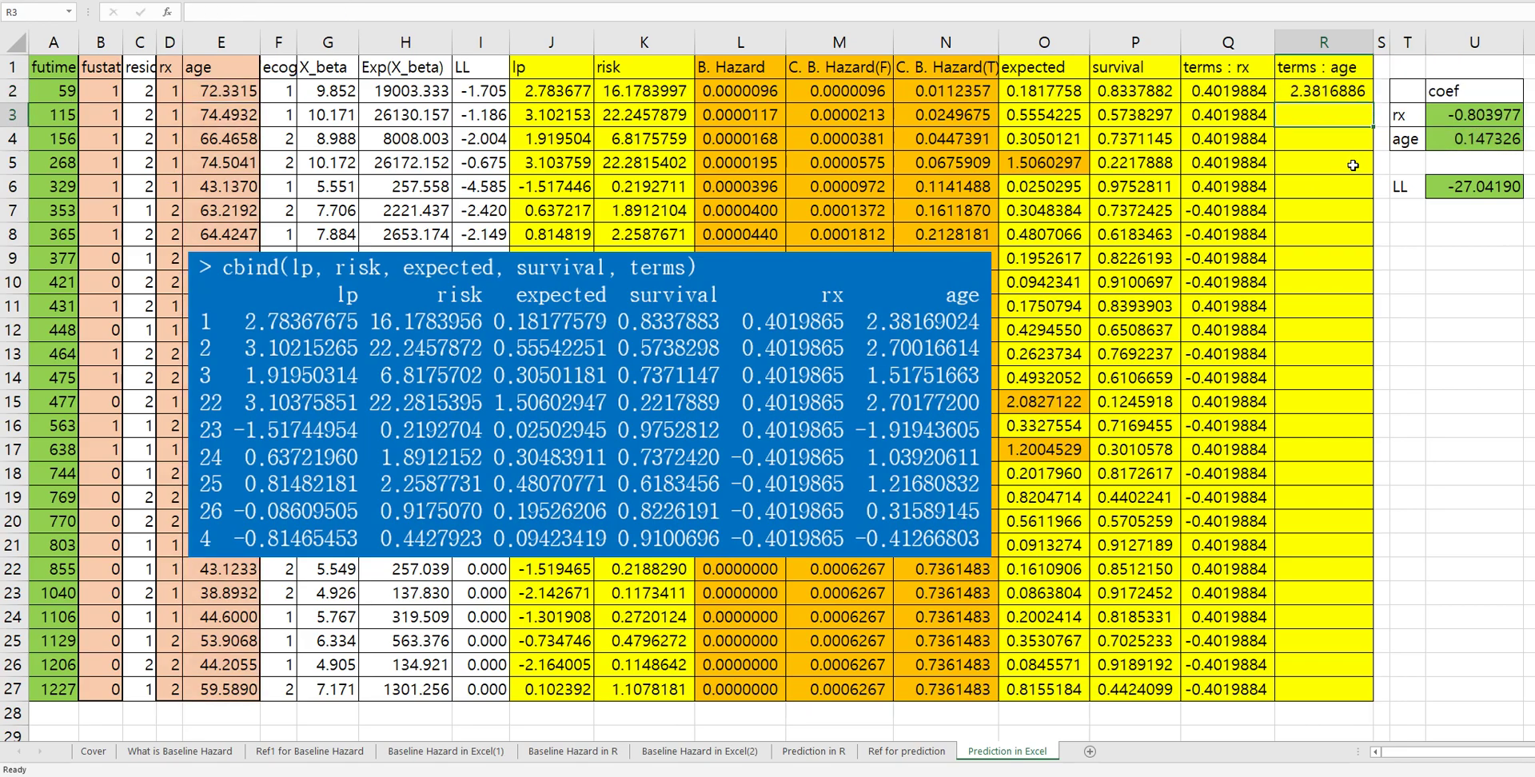
click(1354, 92)
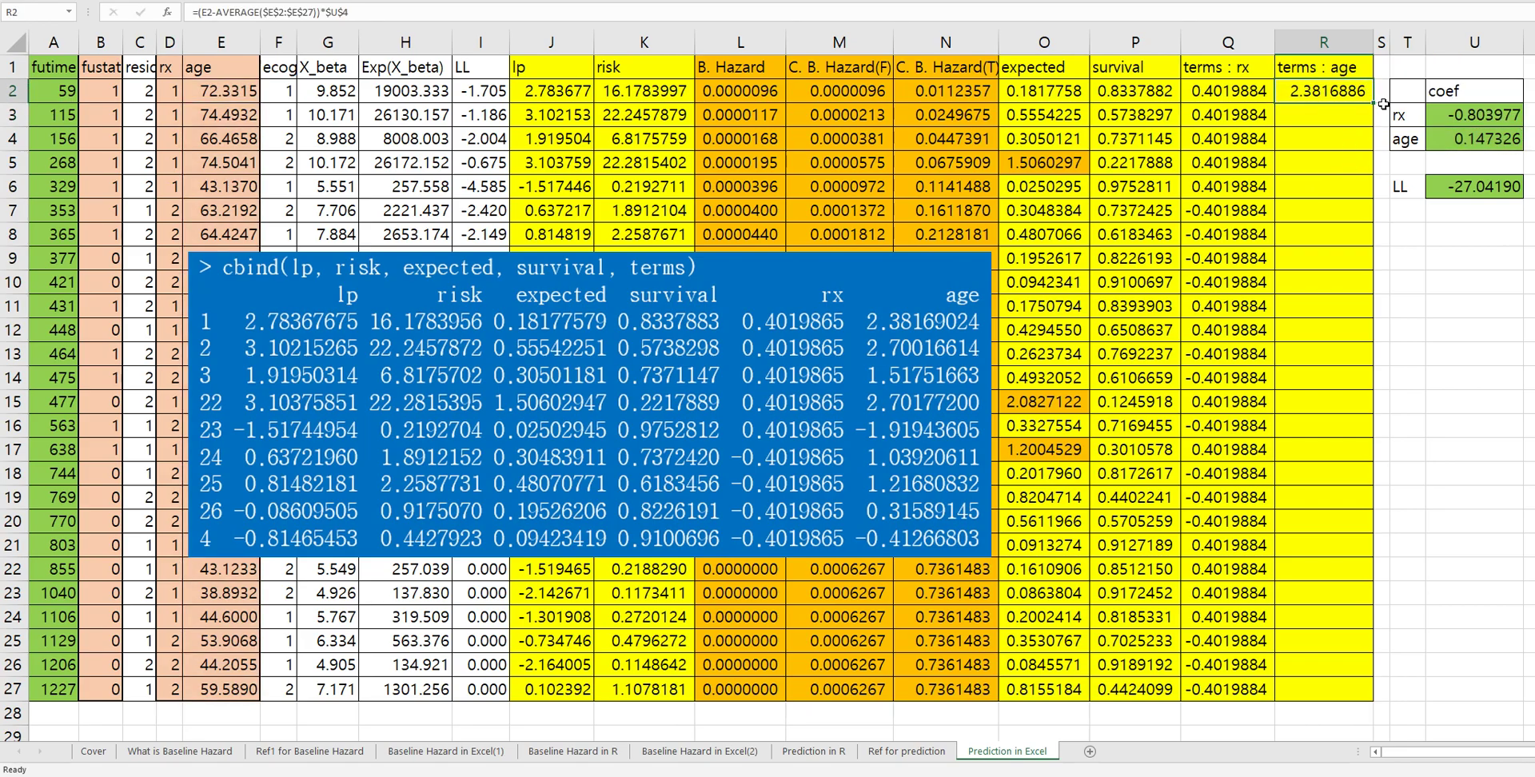
double_click(1373, 104)
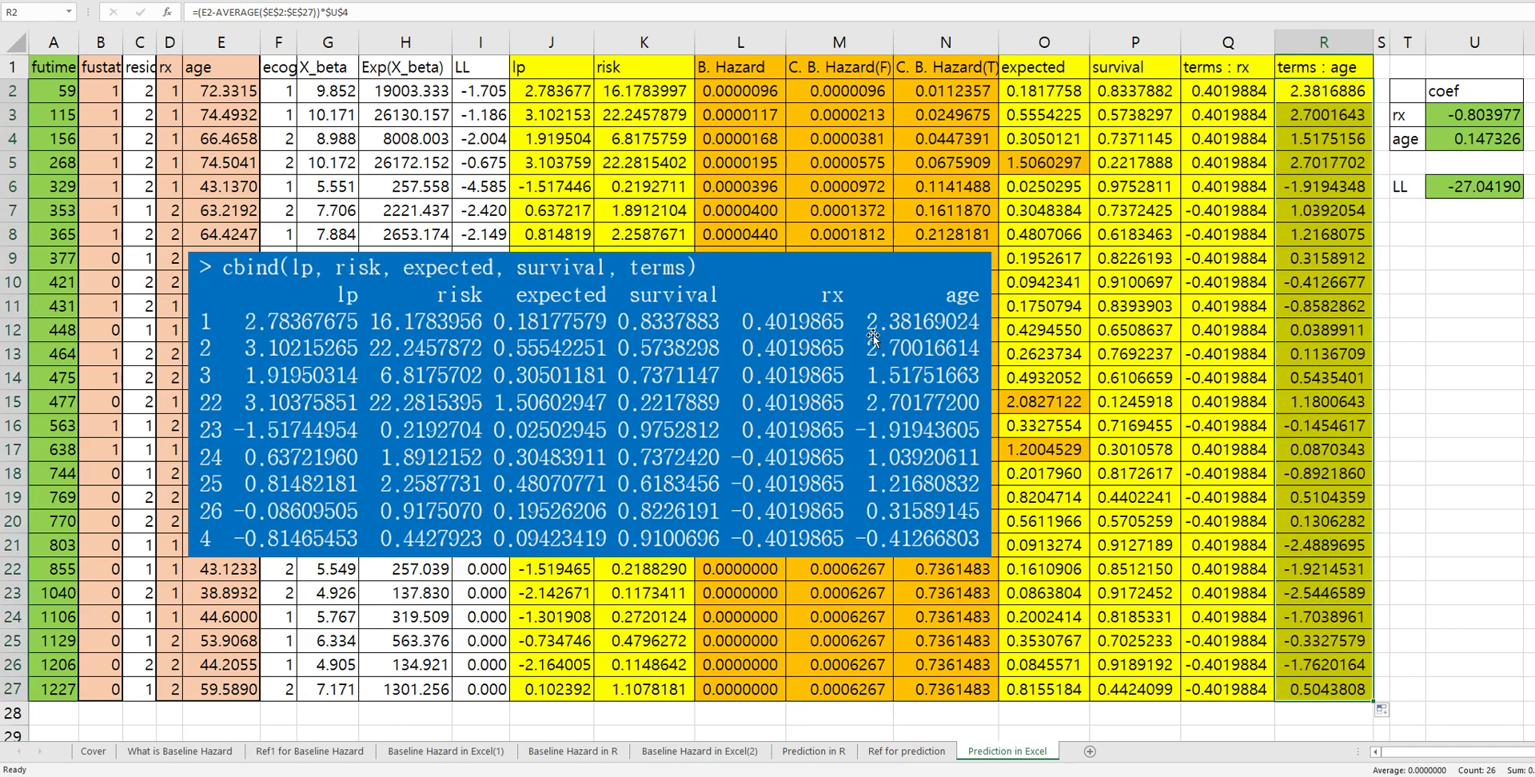
Review the prediction type definitions on the Prediction in R and Ref for prediction sheets and return to Prediction in Excel.
click(1329, 135)
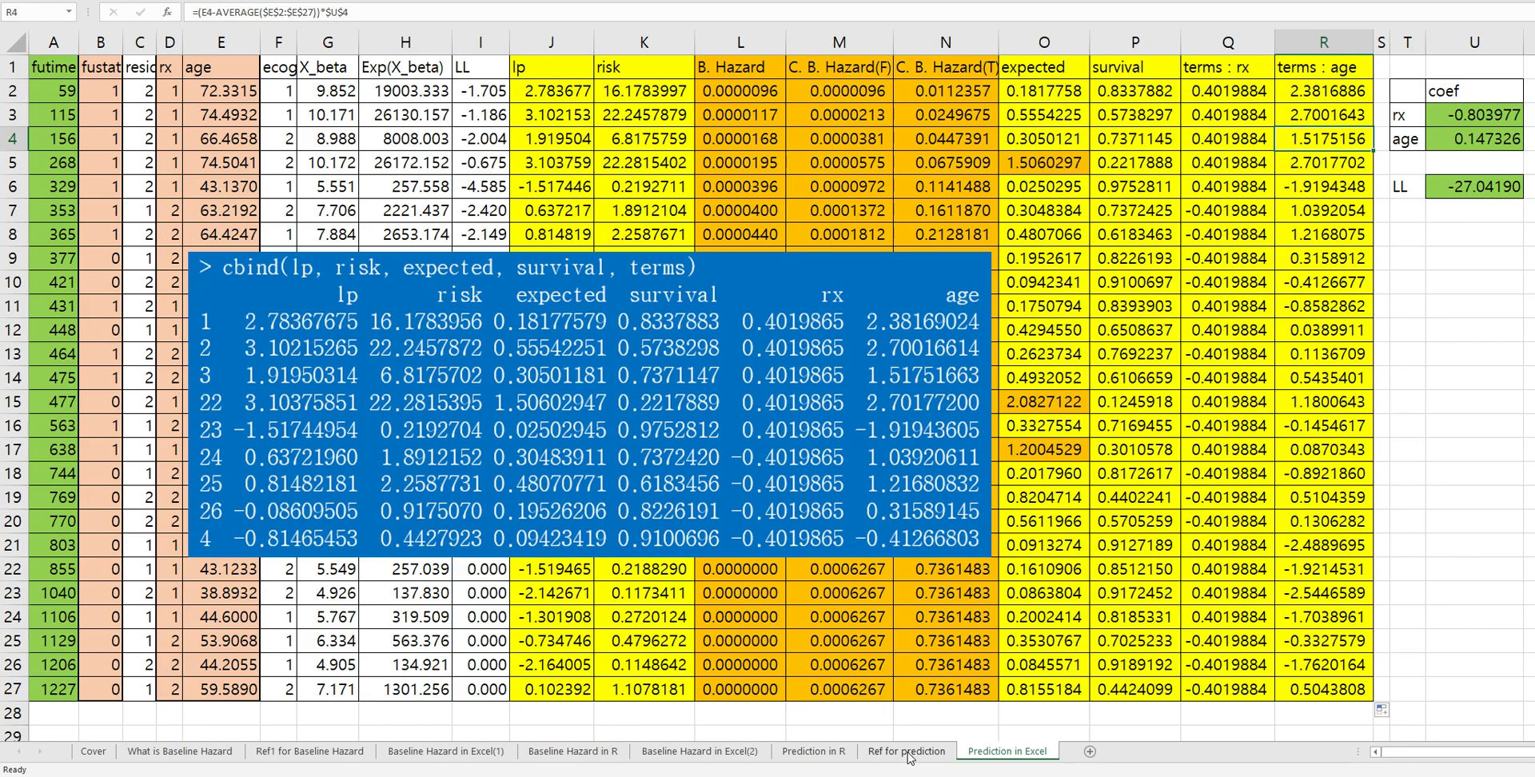
click(834, 753)
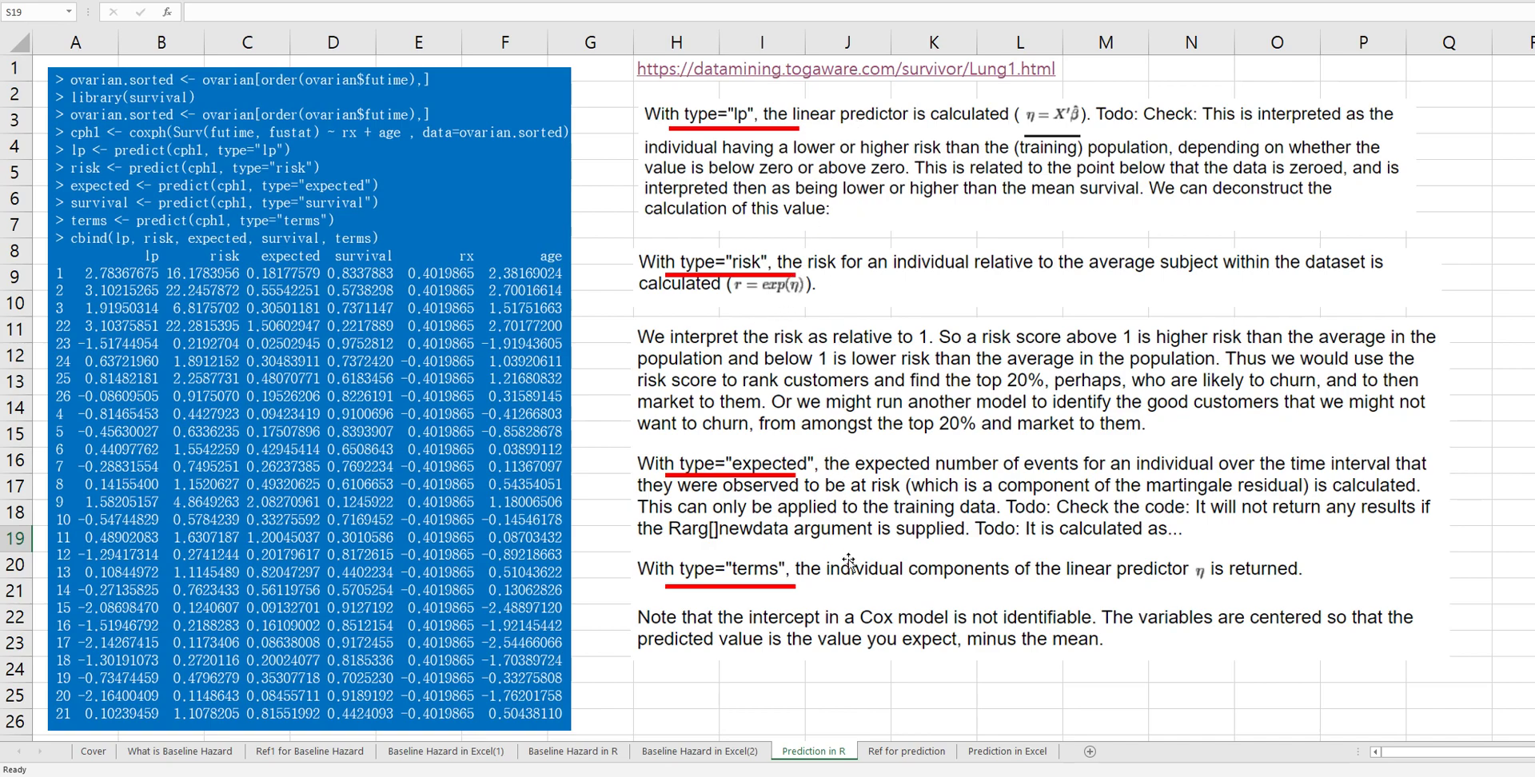
click(907, 752)
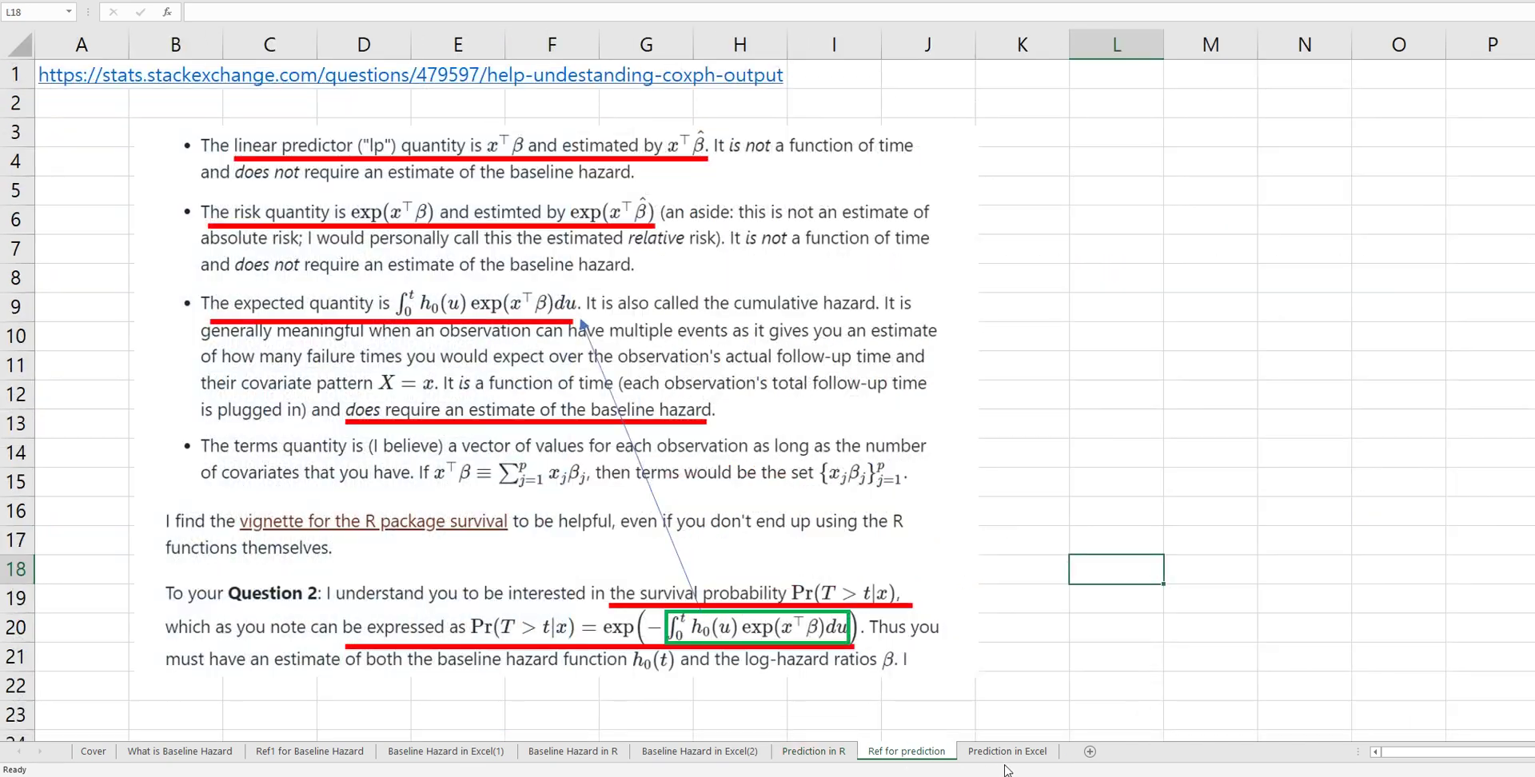
click(1007, 751)
Examine the survival column P1:P27 and its formula against the expected values in column O.
click(1119, 228)
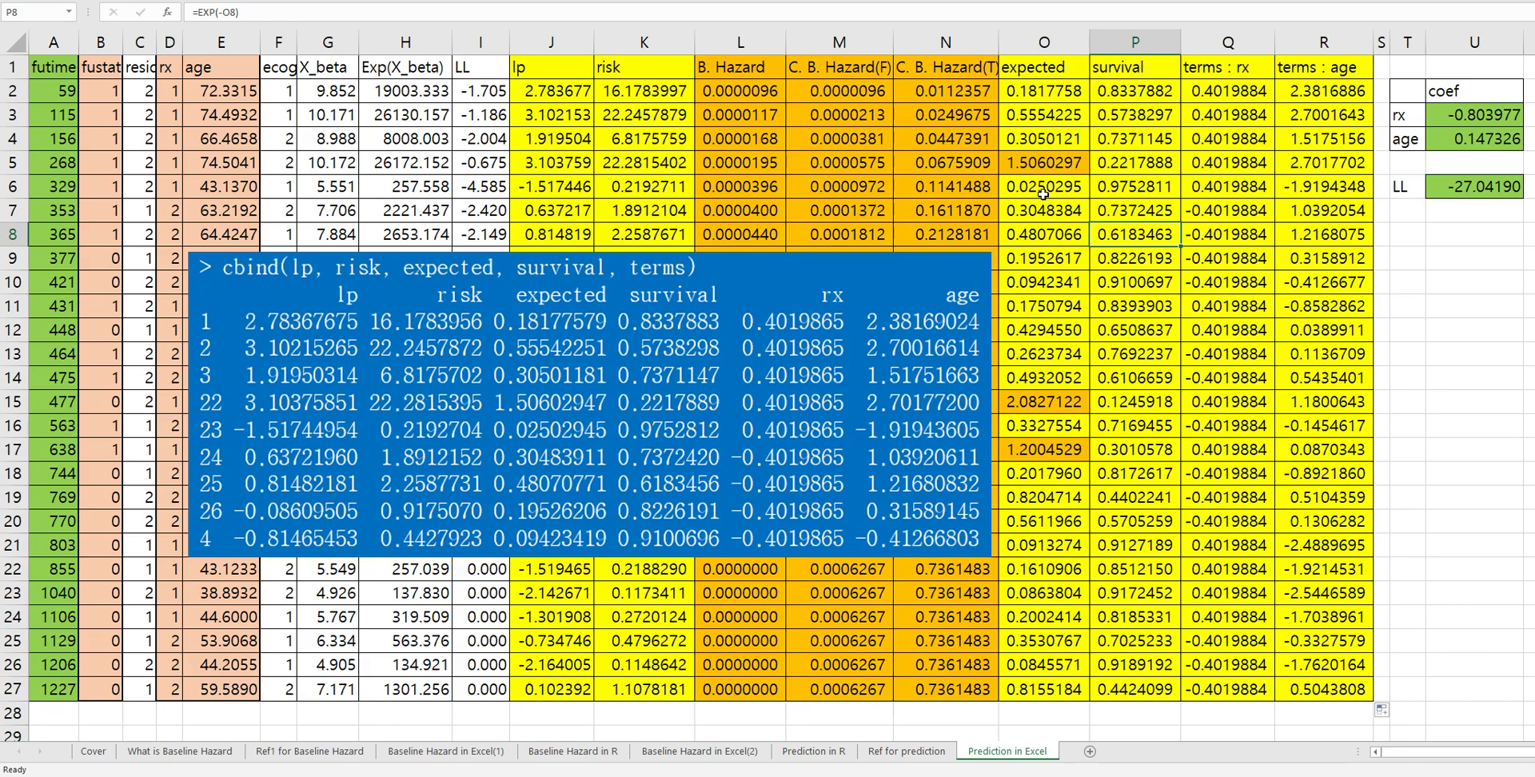
drag(1133, 68, 1134, 689)
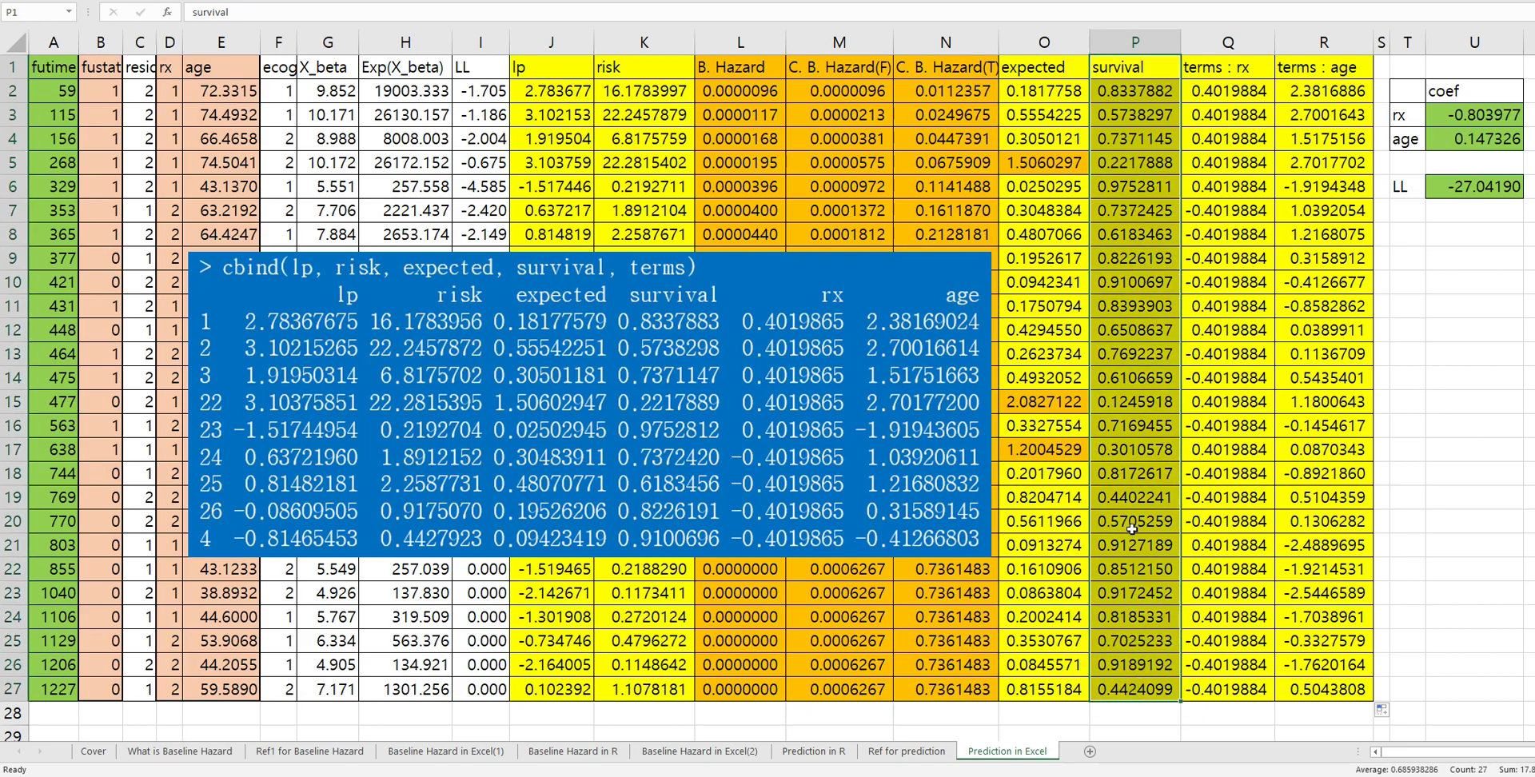
click(1106, 332)
click(1037, 233)
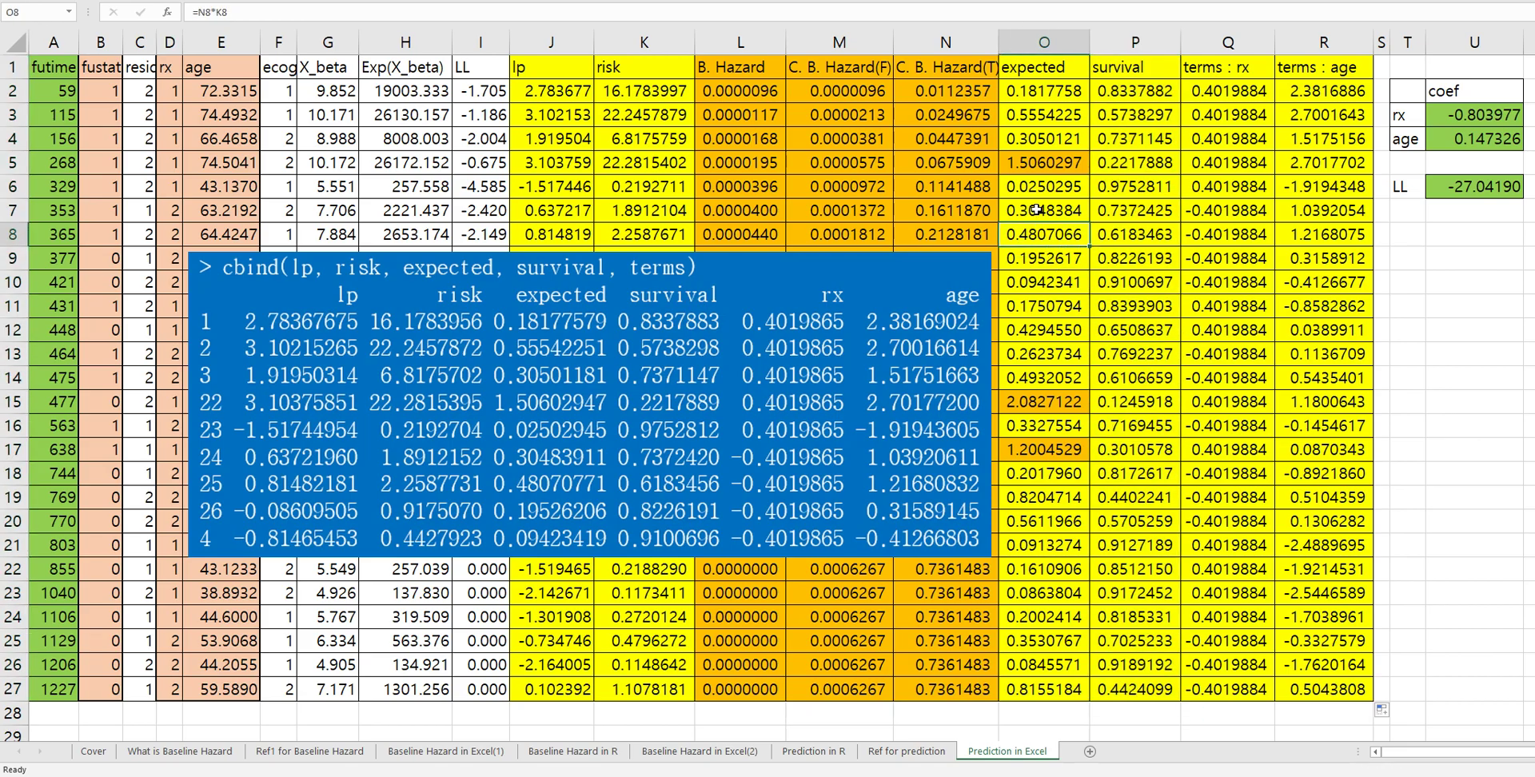